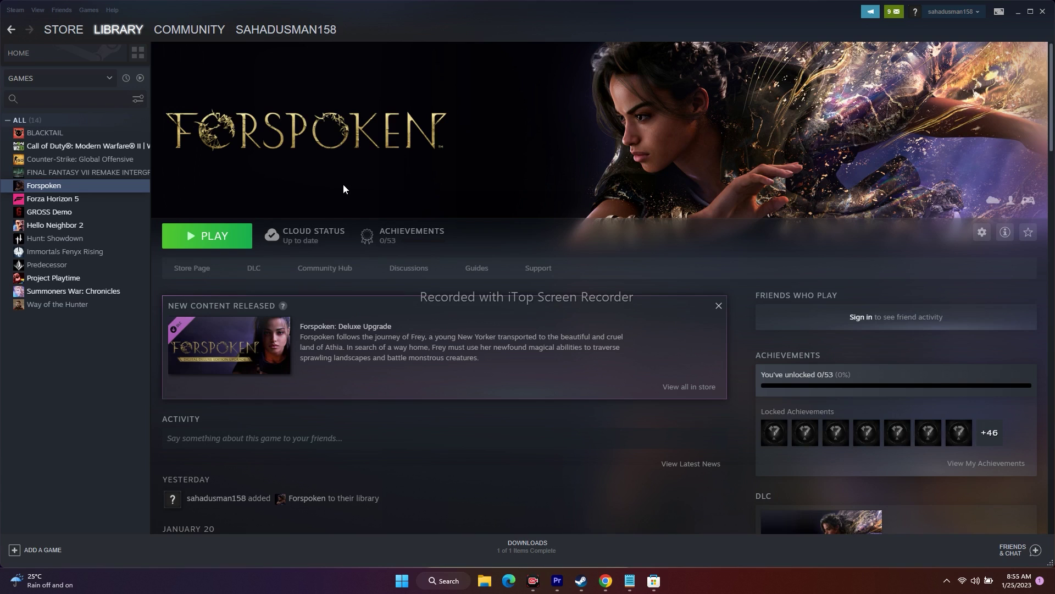
pyautogui.click(15, 10)
pyautogui.click(82, 420)
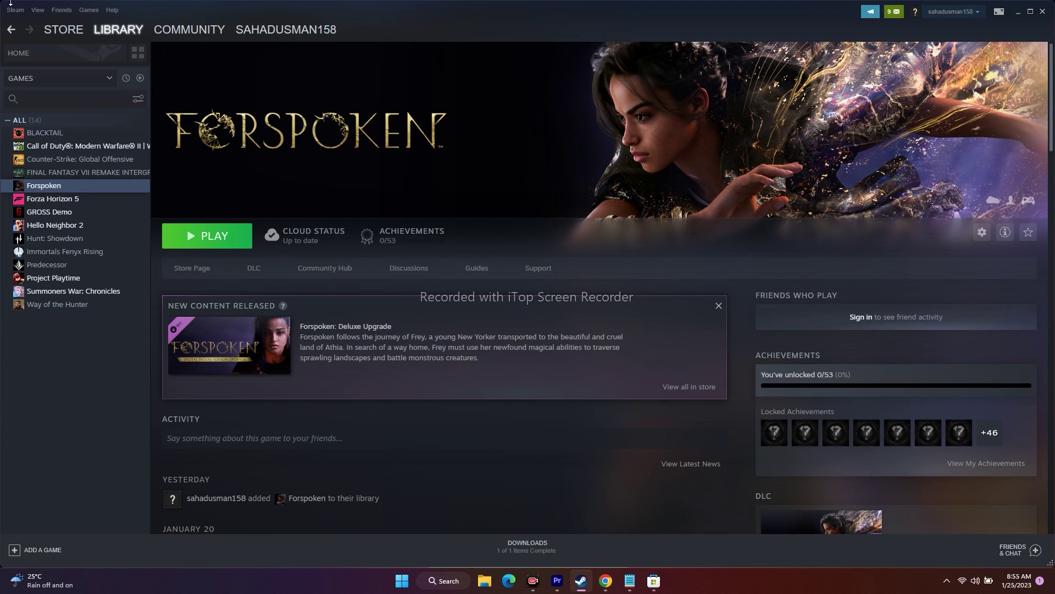
pyautogui.click(16, 11)
pyautogui.click(32, 393)
pyautogui.click(1018, 11)
pyautogui.click(402, 580)
pyautogui.click(663, 543)
pyautogui.click(816, 463)
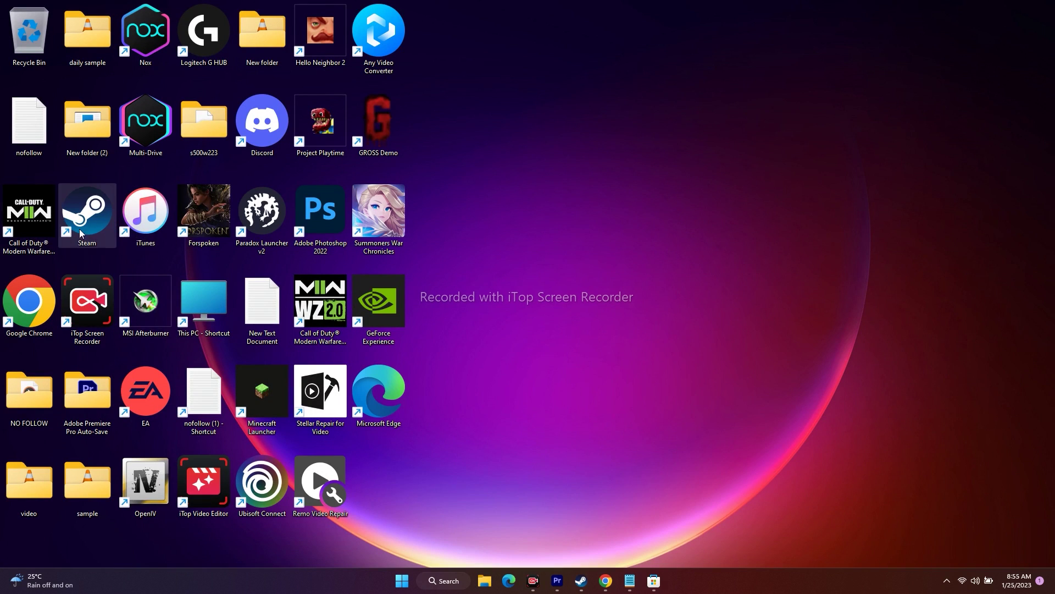
pyautogui.click(581, 581)
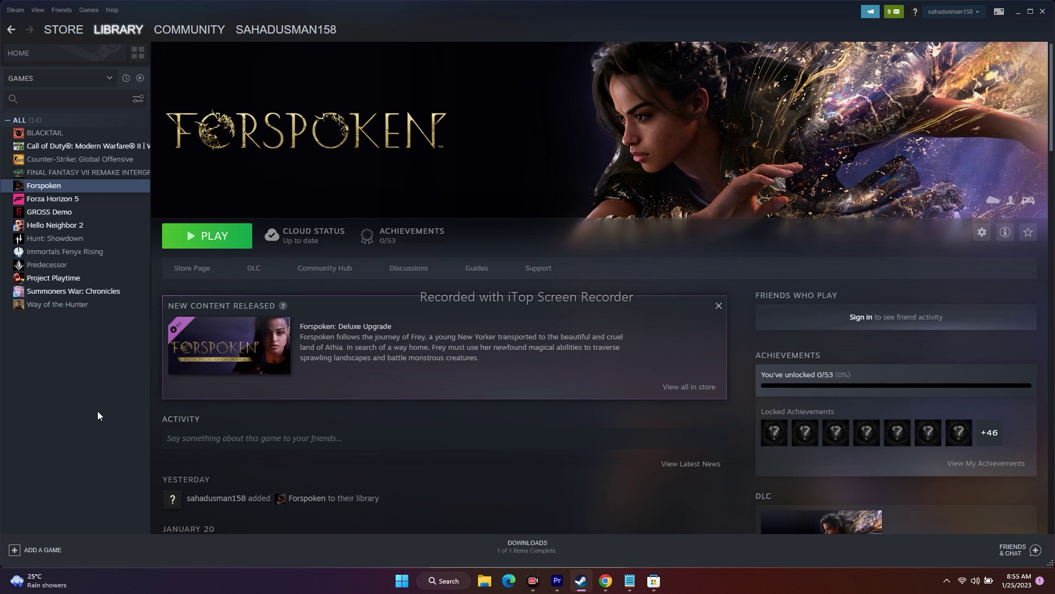
# - Minimize Steam and open the Control Panel's list of apps allowed through Windows Defender Firewall
pyautogui.click(1018, 19)
pyautogui.click(437, 580)
pyautogui.click(385, 267)
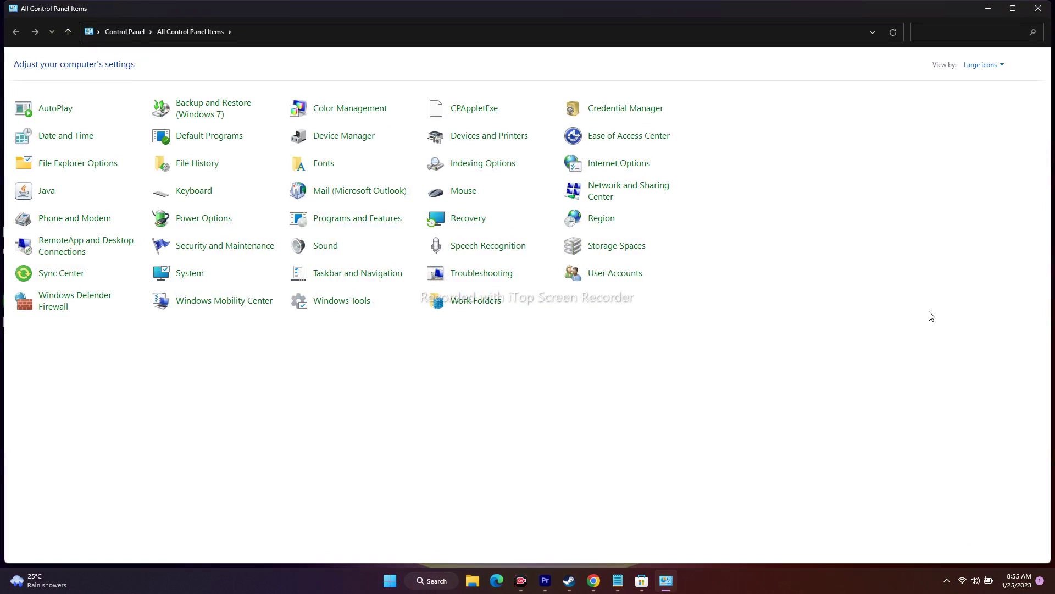
pyautogui.click(63, 301)
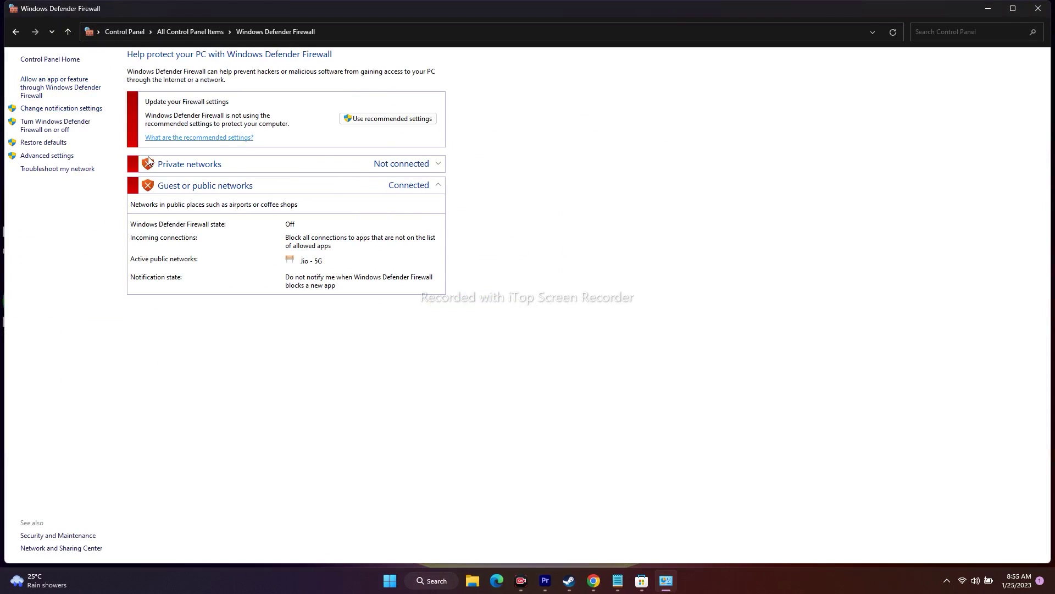
pyautogui.click(40, 90)
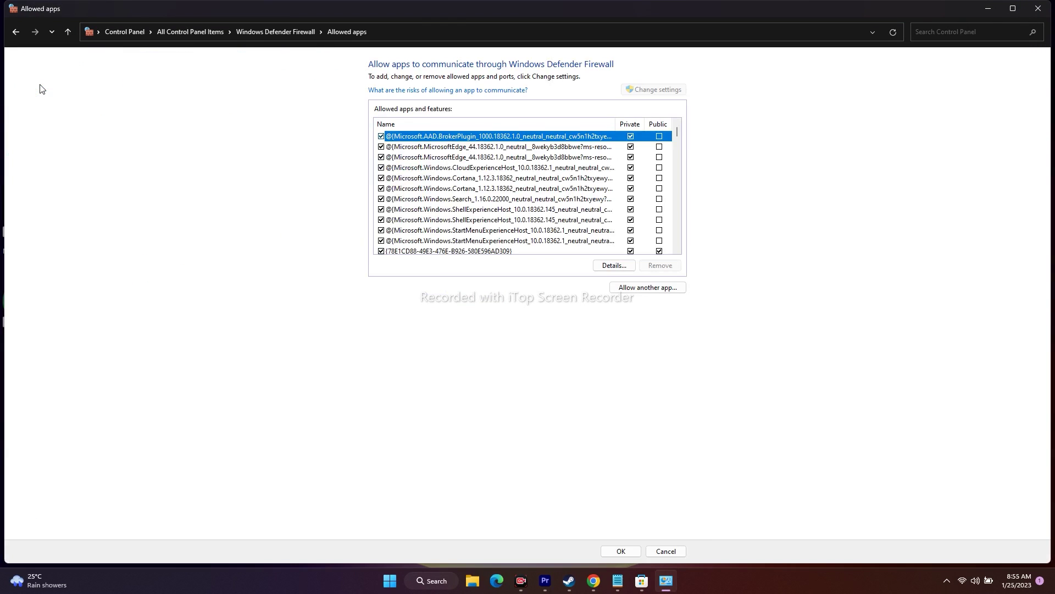
# - Find Forspoken in the allowed apps list and check its private and public network permissions
pyautogui.scroll(-7, 543, 172)
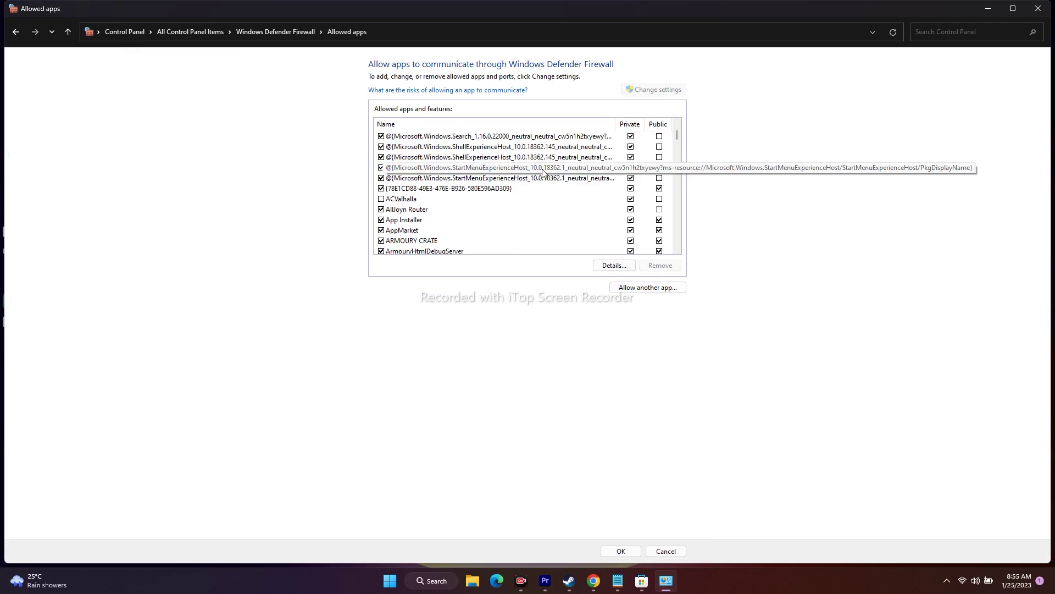
pyautogui.scroll(-12, 543, 173)
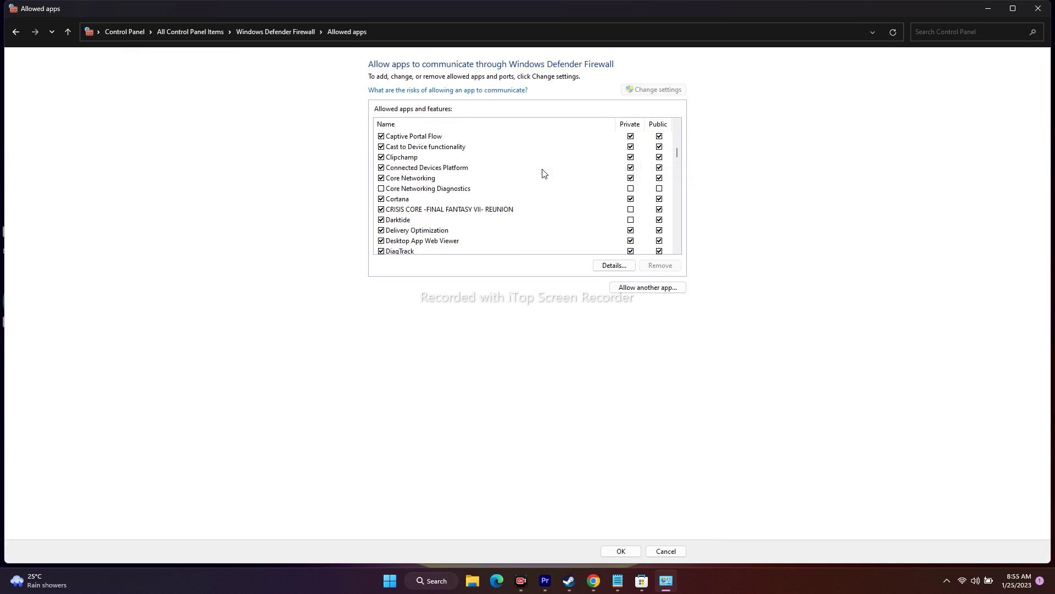
pyautogui.scroll(-1, 543, 174)
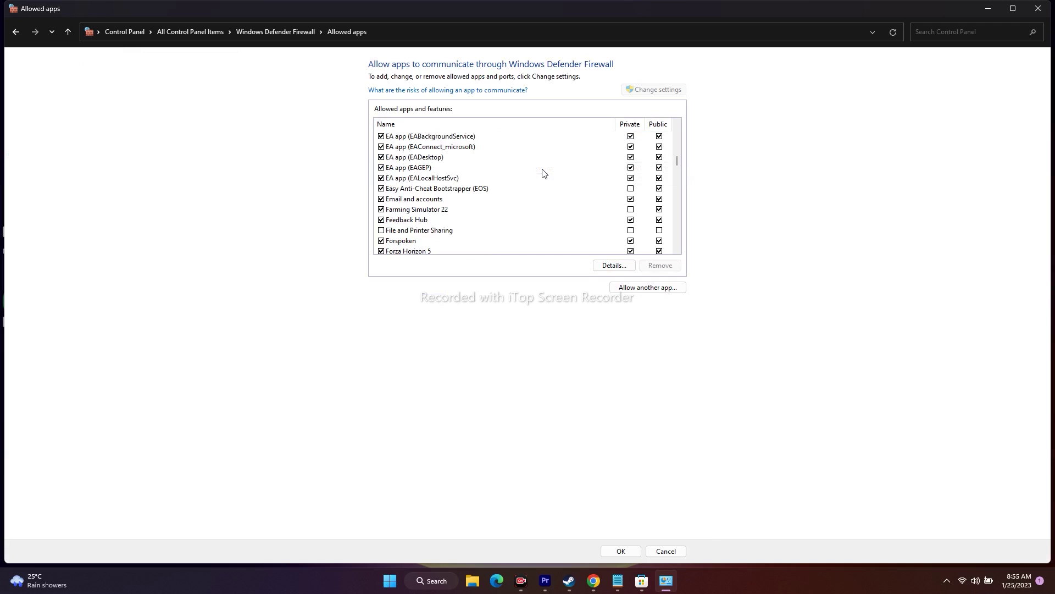
pyautogui.scroll(-1, 543, 173)
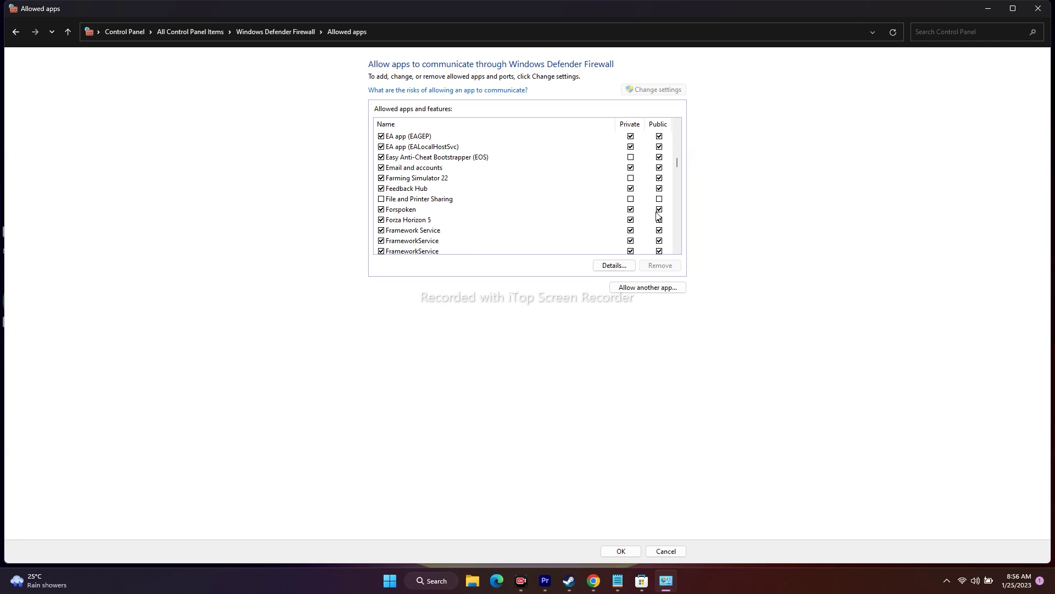
# - Start allowing another app through the firewall and browse to the Program Files (x86) folder on drive C
pyautogui.click(654, 290)
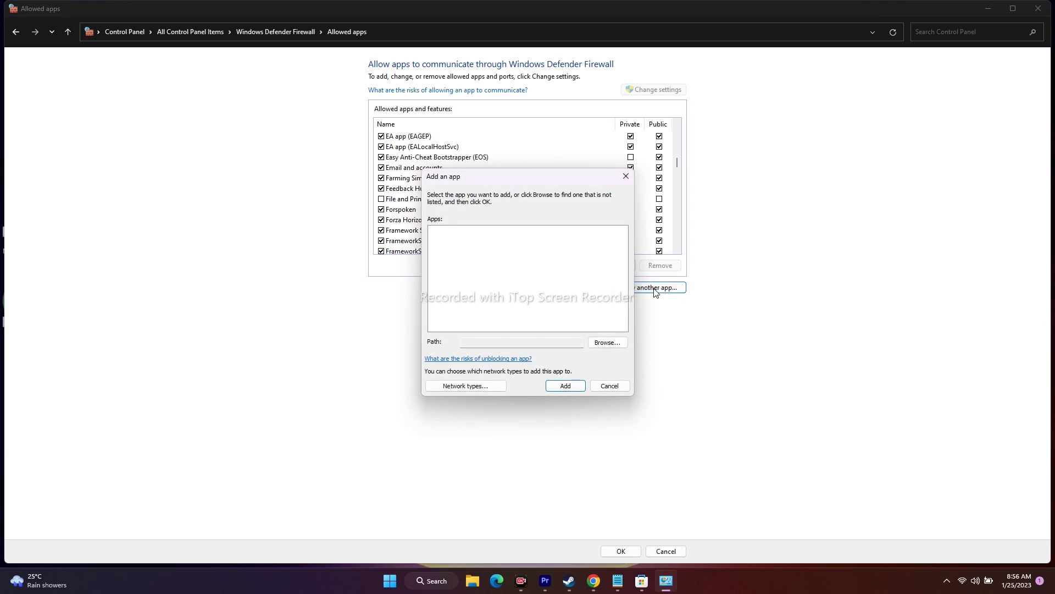
pyautogui.click(608, 343)
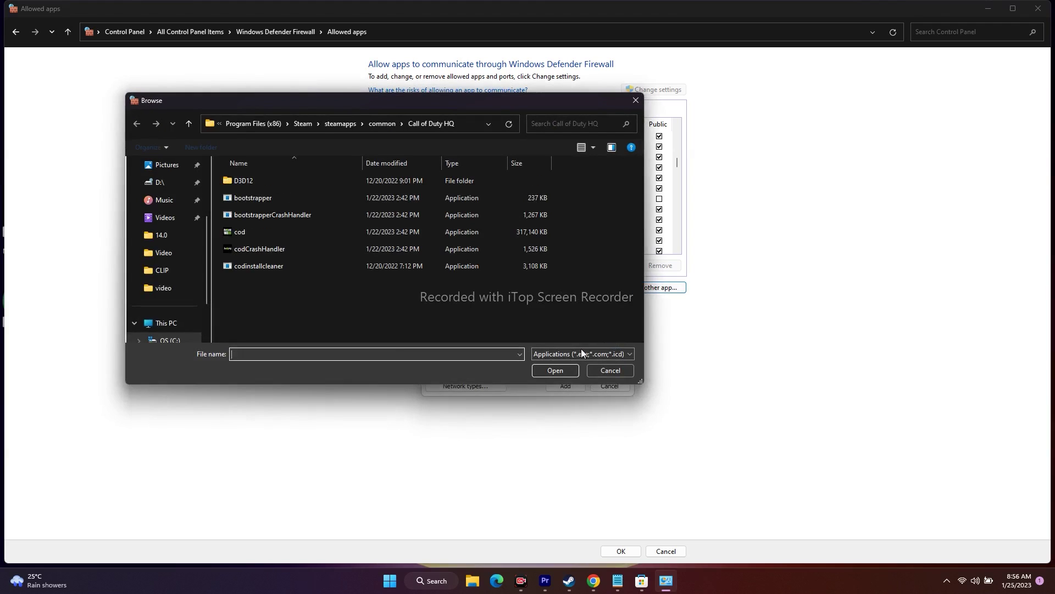
pyautogui.scroll(-1, 132, 286)
pyautogui.click(132, 287)
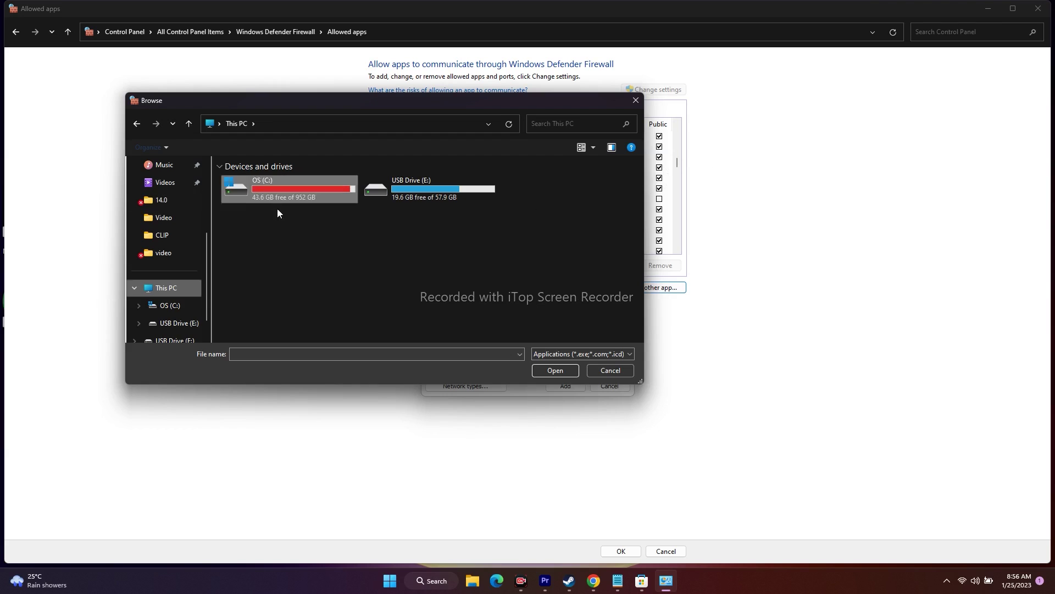
pyautogui.doubleClick(278, 190)
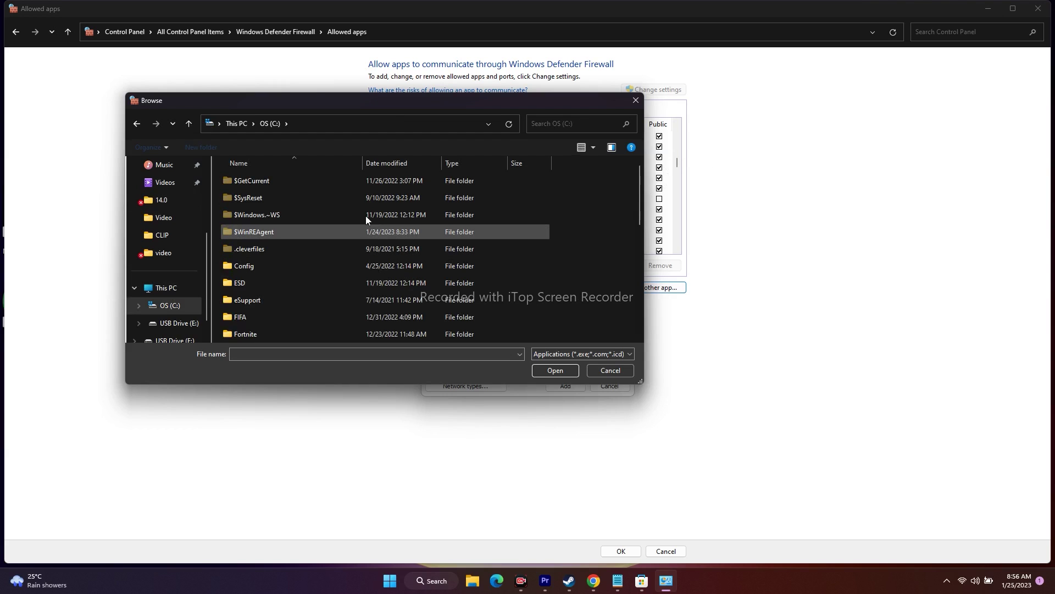
pyautogui.scroll(-3, 292, 243)
pyautogui.doubleClick(285, 214)
# - Browse into the Steam folder and on to its steamapps\common subfolder
pyautogui.scroll(-10, 275, 237)
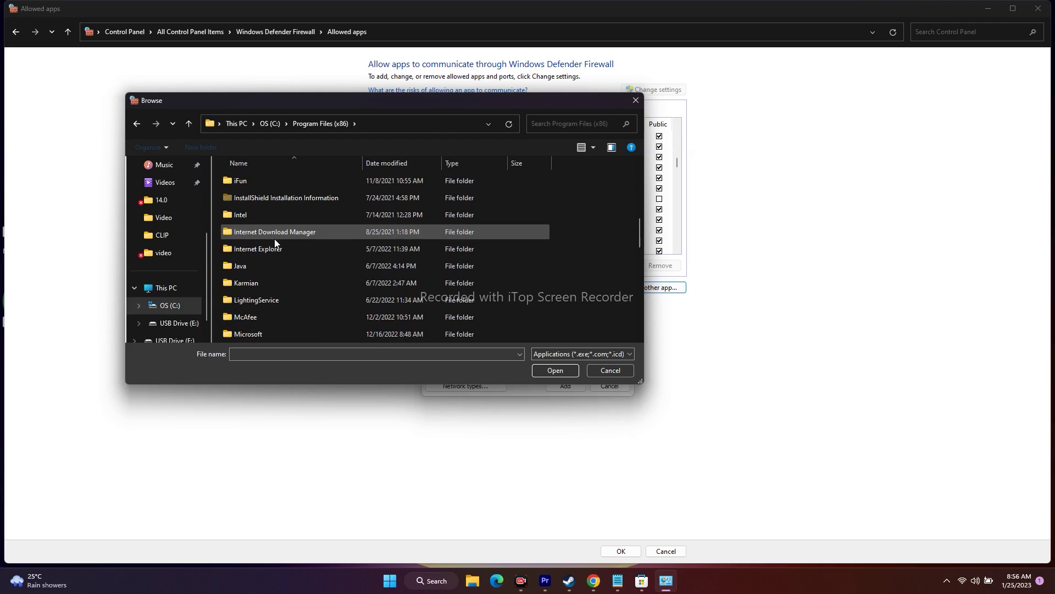
pyautogui.scroll(-8, 274, 240)
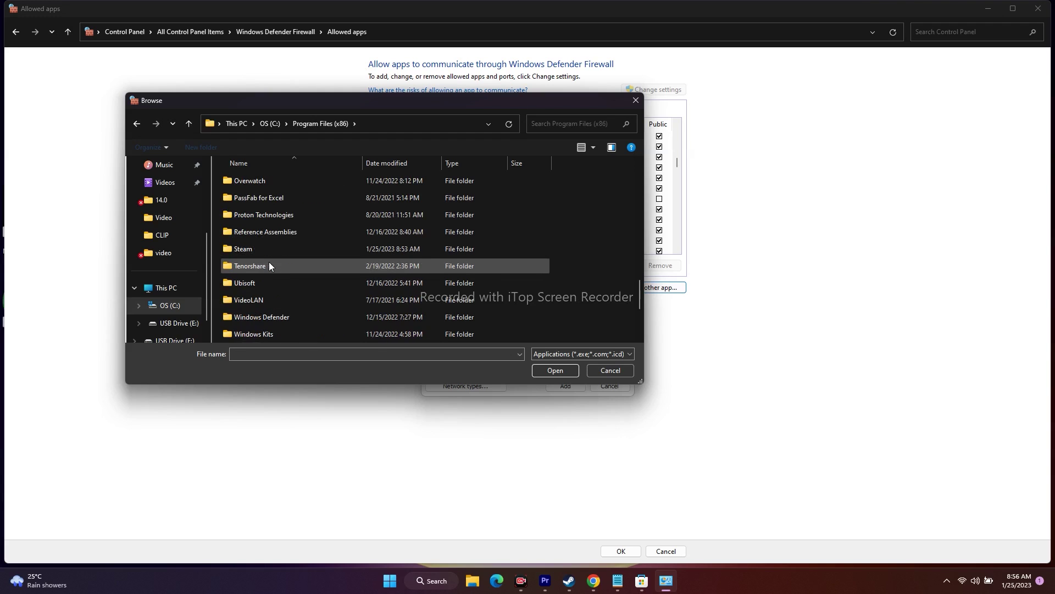
pyautogui.scroll(-2, 269, 263)
pyautogui.scroll(5, 266, 262)
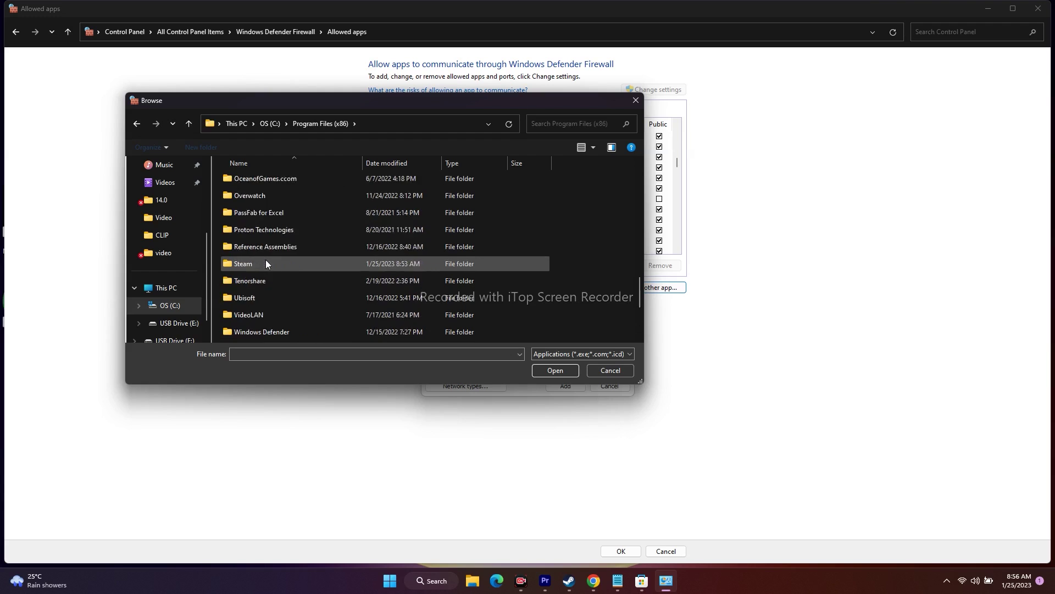
pyautogui.scroll(14, 266, 263)
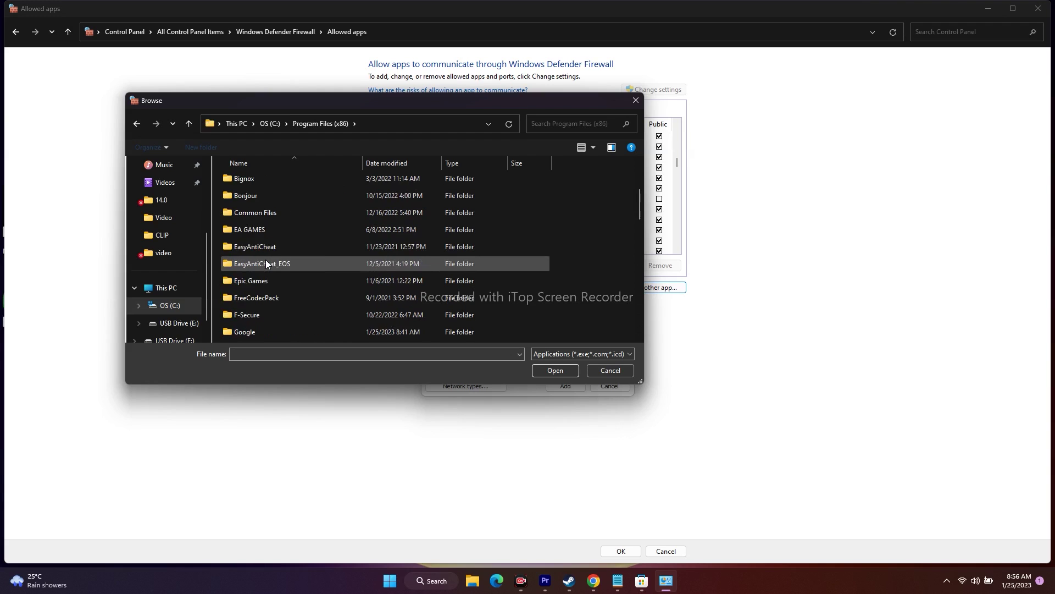
pyautogui.scroll(-4, 264, 248)
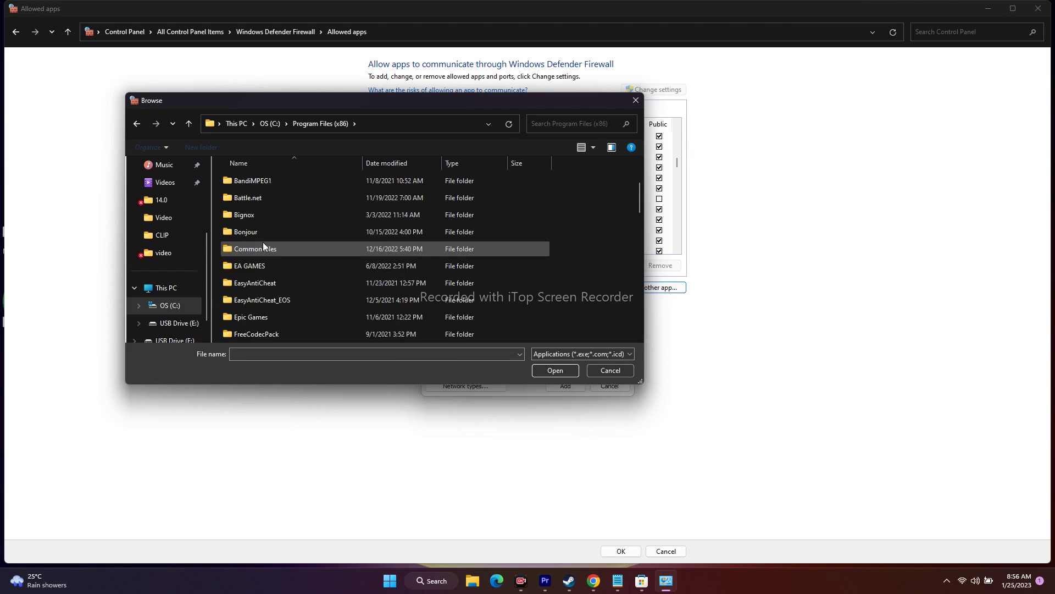
pyautogui.scroll(-4, 268, 238)
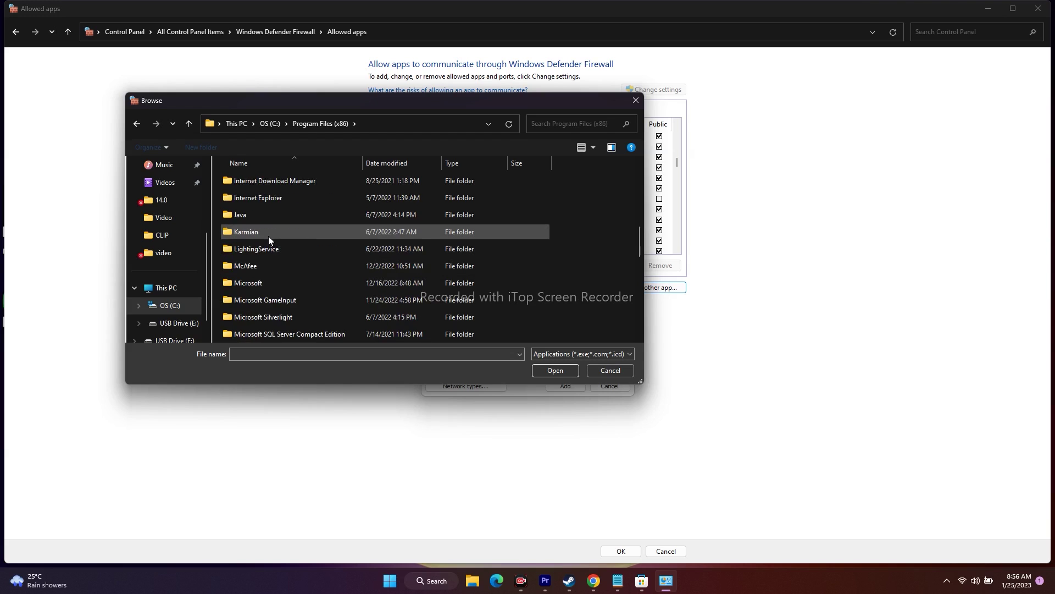
pyautogui.scroll(-3, 268, 236)
pyautogui.scroll(-1, 268, 236)
pyautogui.doubleClick(249, 301)
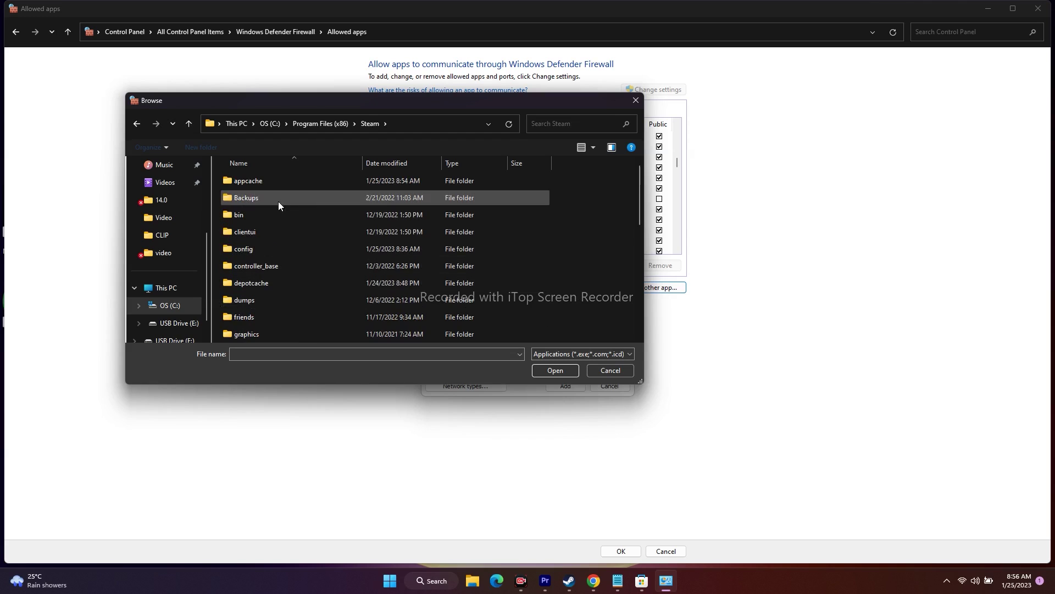
pyautogui.scroll(-3, 271, 237)
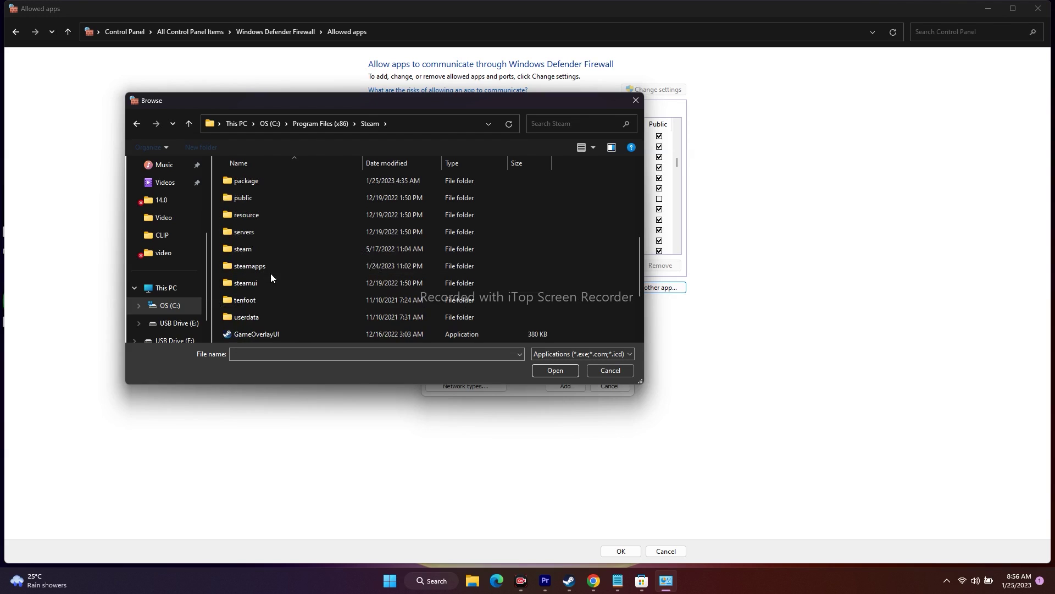
pyautogui.doubleClick(270, 272)
pyautogui.doubleClick(258, 182)
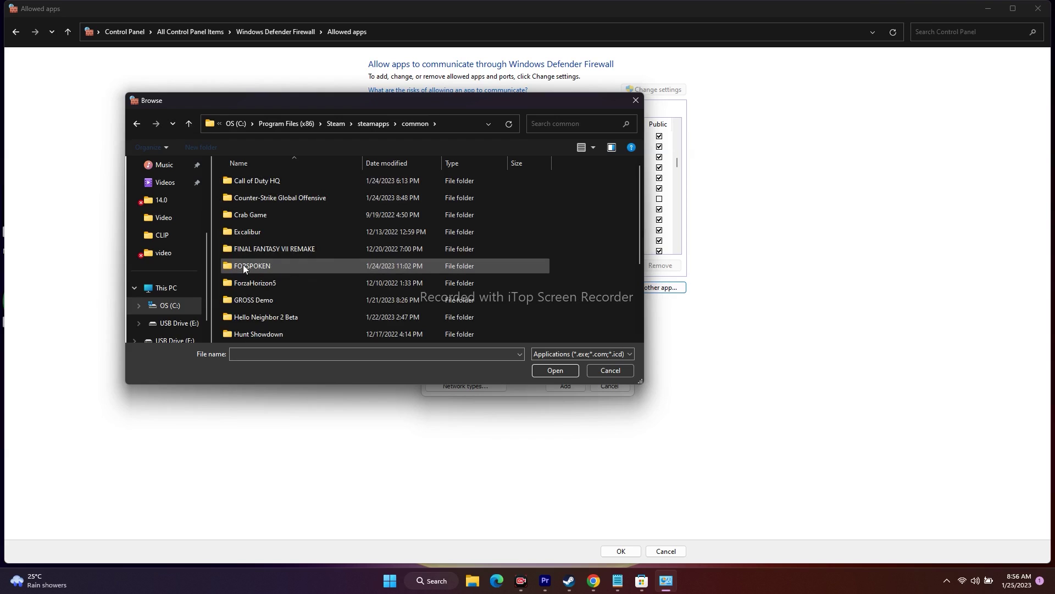
# - Try to add the FORSPOKEN application from its game folder to the allowed apps, and close the Add an app dialog
pyautogui.doubleClick(274, 268)
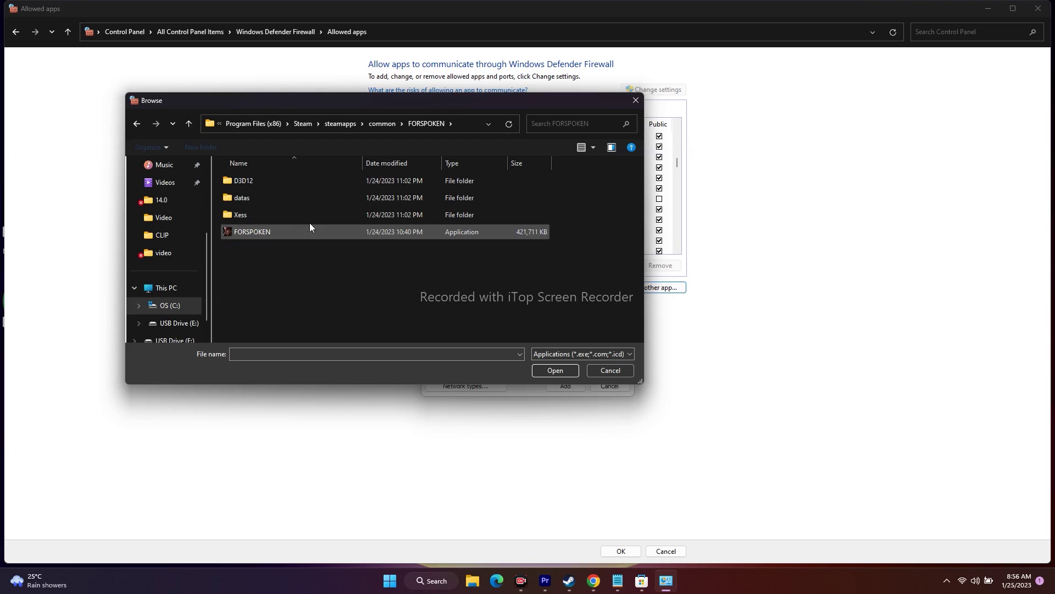
pyautogui.click(302, 236)
pyautogui.click(565, 369)
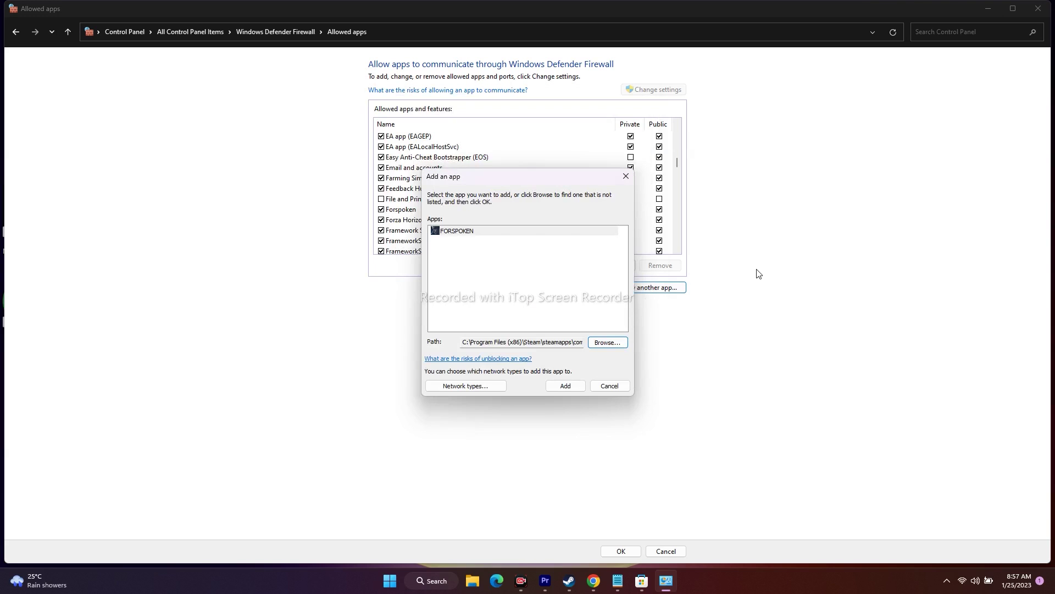
pyautogui.click(575, 389)
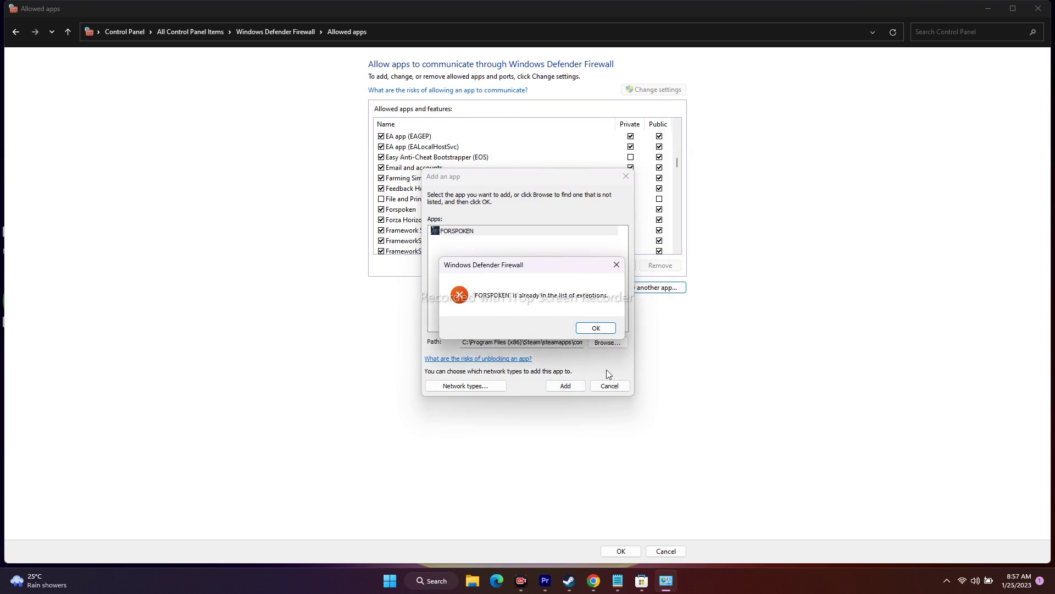
pyautogui.click(595, 329)
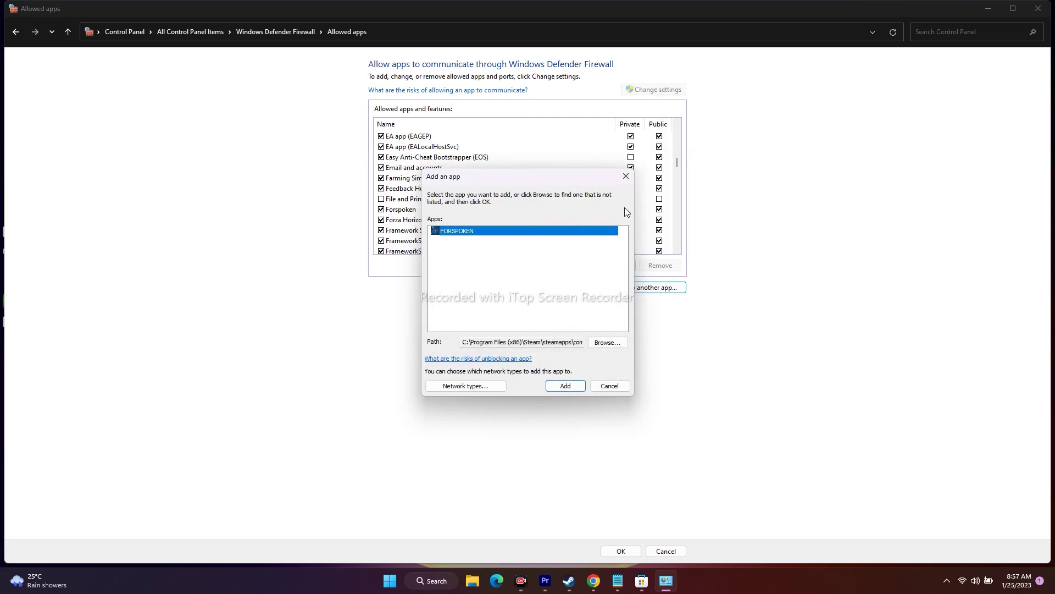
pyautogui.click(627, 181)
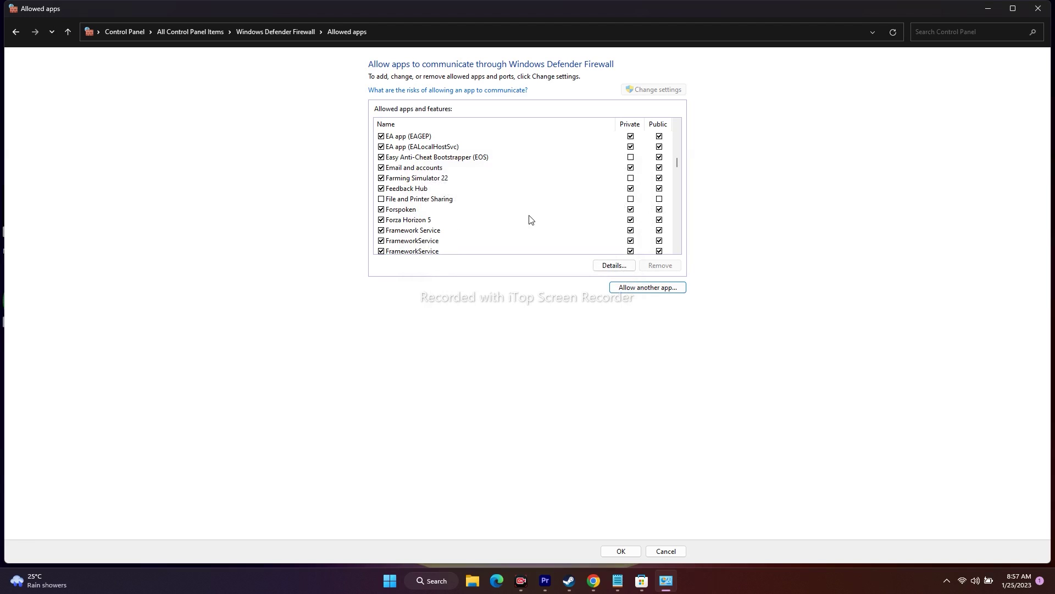
# - Close the firewall window and switch to the NVIDIA GeForce Drivers page in Chrome, allowing its push notifications
pyautogui.click(1038, 10)
pyautogui.click(605, 580)
pyautogui.click(581, 581)
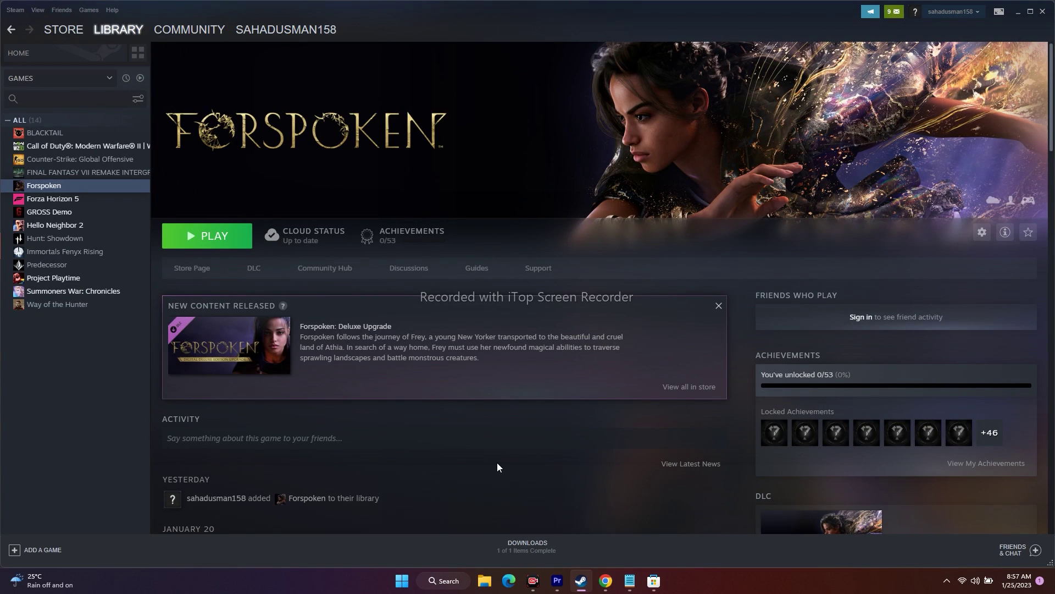
pyautogui.click(1021, 13)
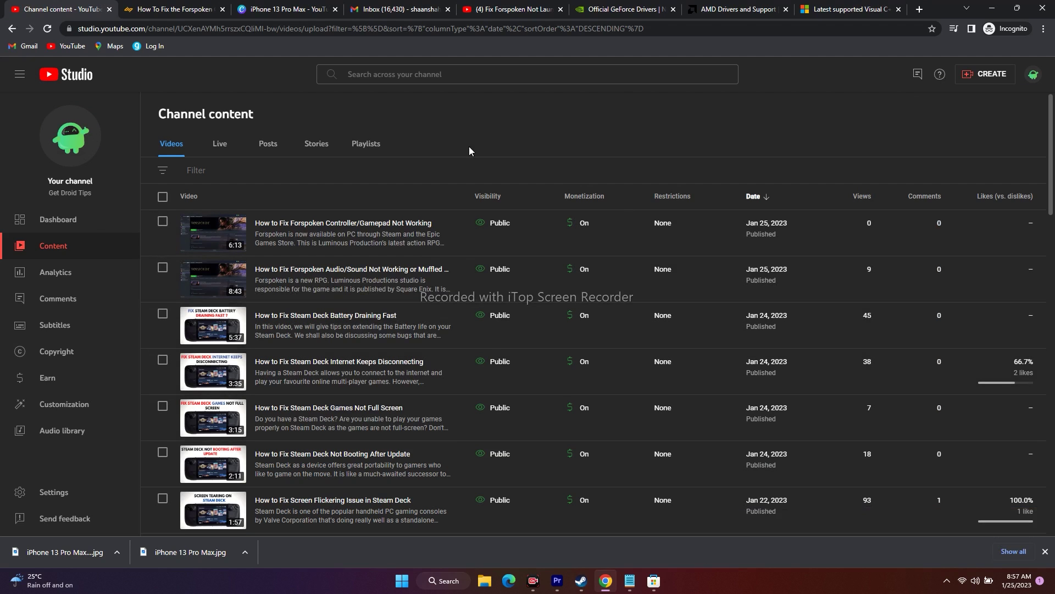
pyautogui.click(623, 7)
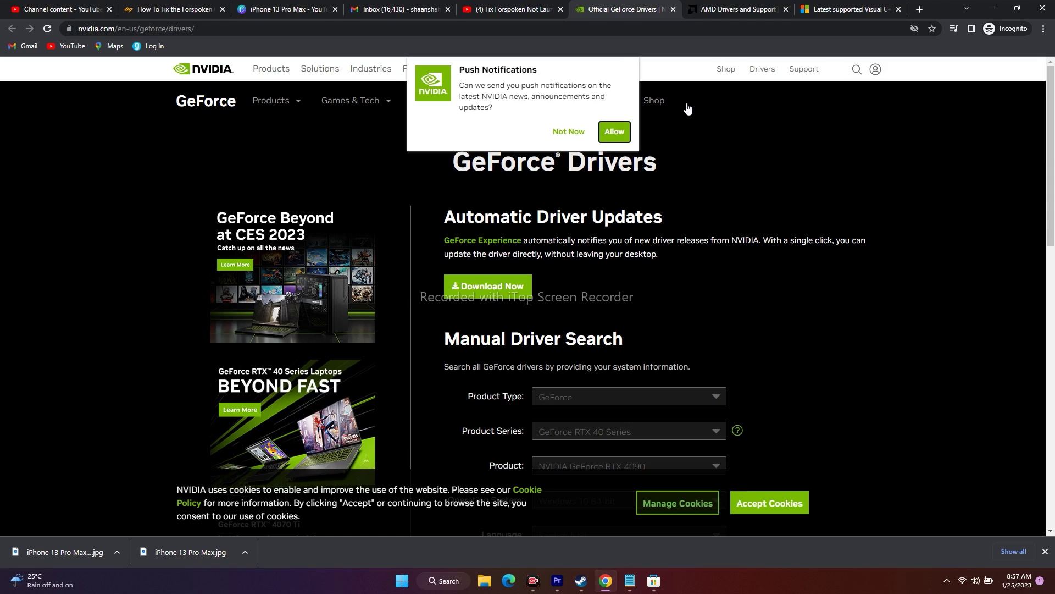
pyautogui.click(706, 5)
pyautogui.click(632, 8)
pyautogui.click(615, 131)
# - Try a manual driver search for the NVIDIA GeForce RTX 4090 with the operating system set to Windows 11
pyautogui.scroll(-3, 952, 230)
pyautogui.scroll(2, 952, 230)
pyautogui.scroll(-3, 952, 236)
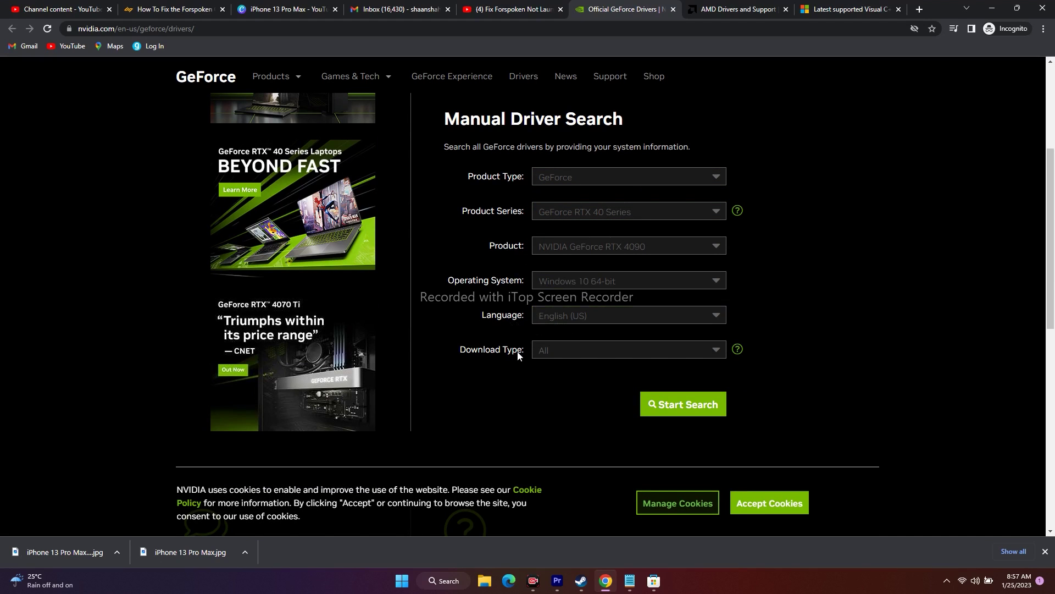
pyautogui.click(566, 183)
pyautogui.click(567, 213)
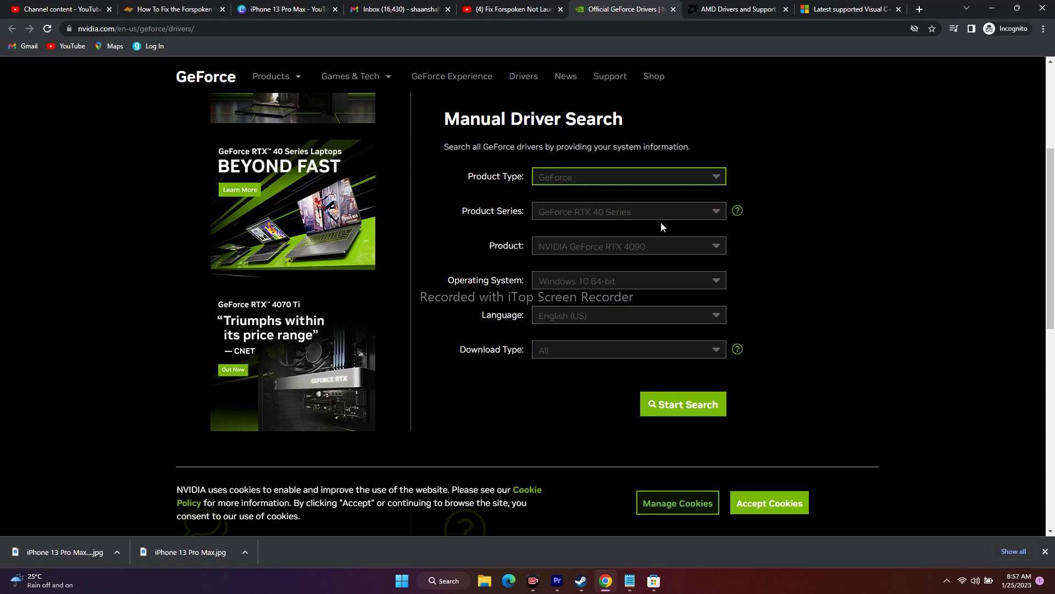
pyautogui.scroll(-1, 496, 211)
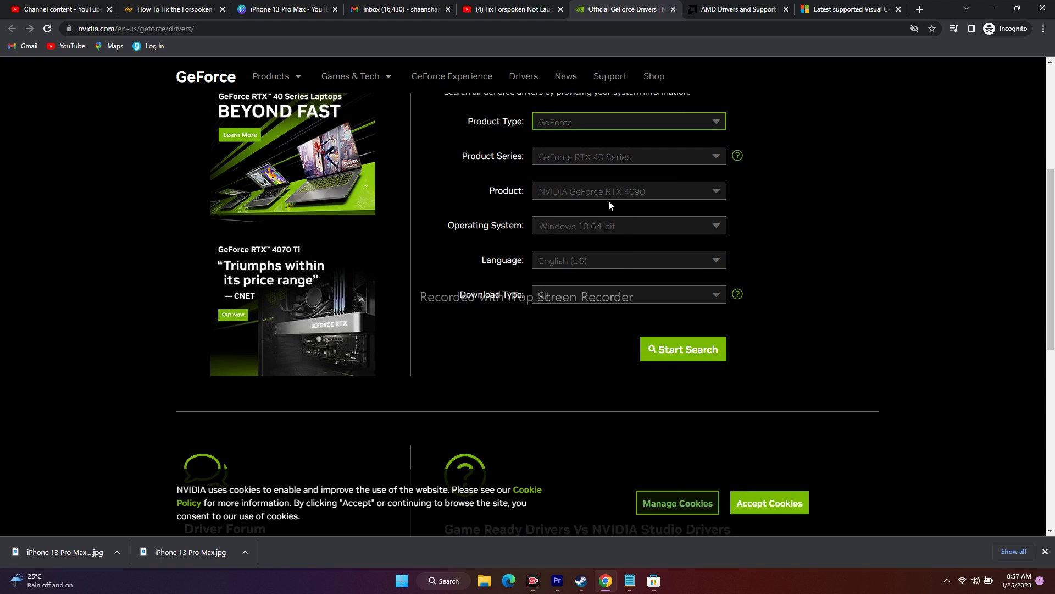
pyautogui.click(659, 197)
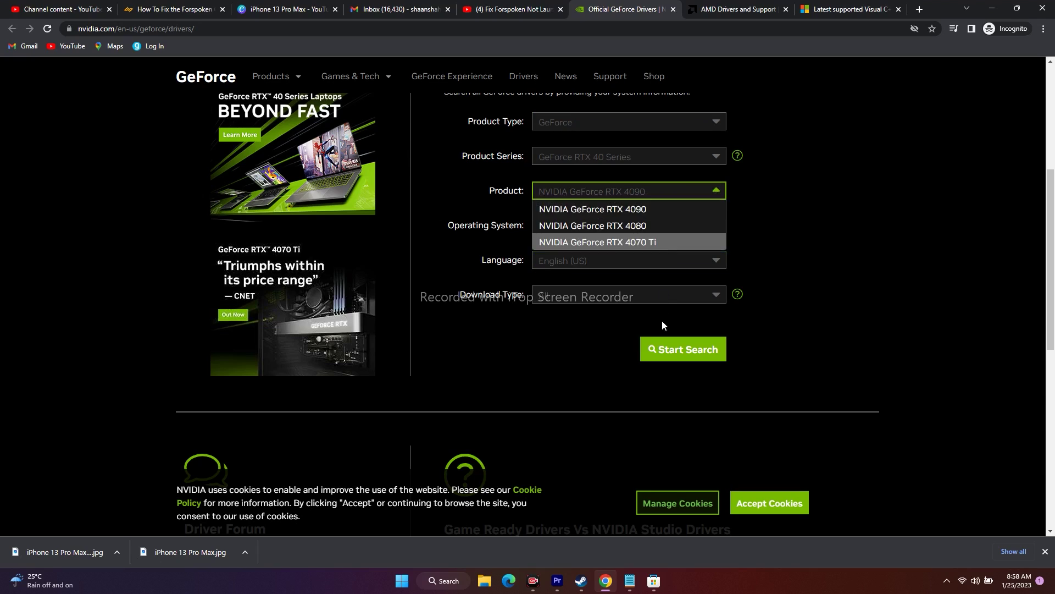
pyautogui.click(839, 239)
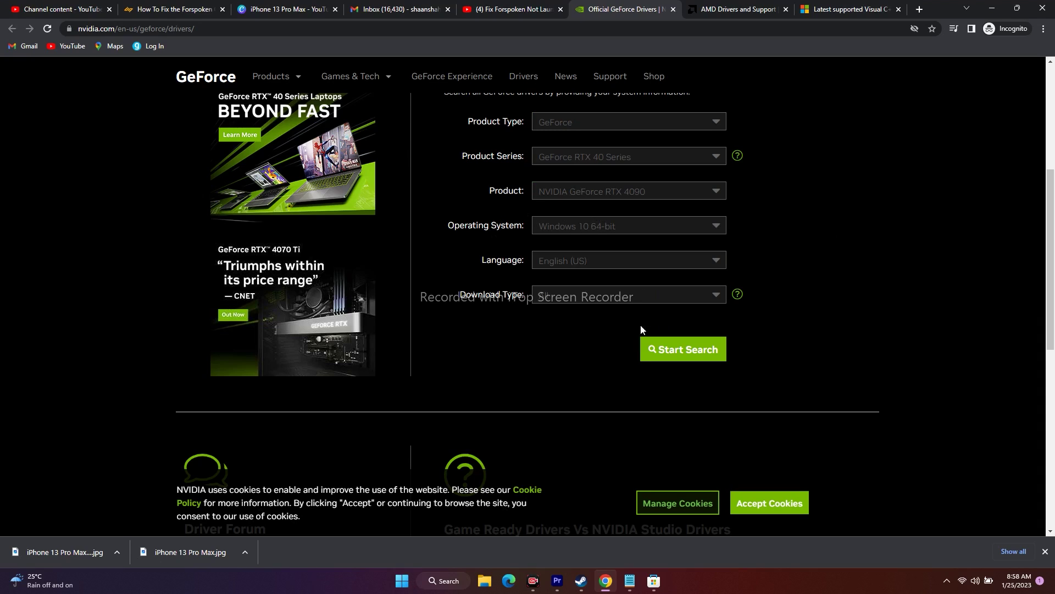
pyautogui.click(614, 231)
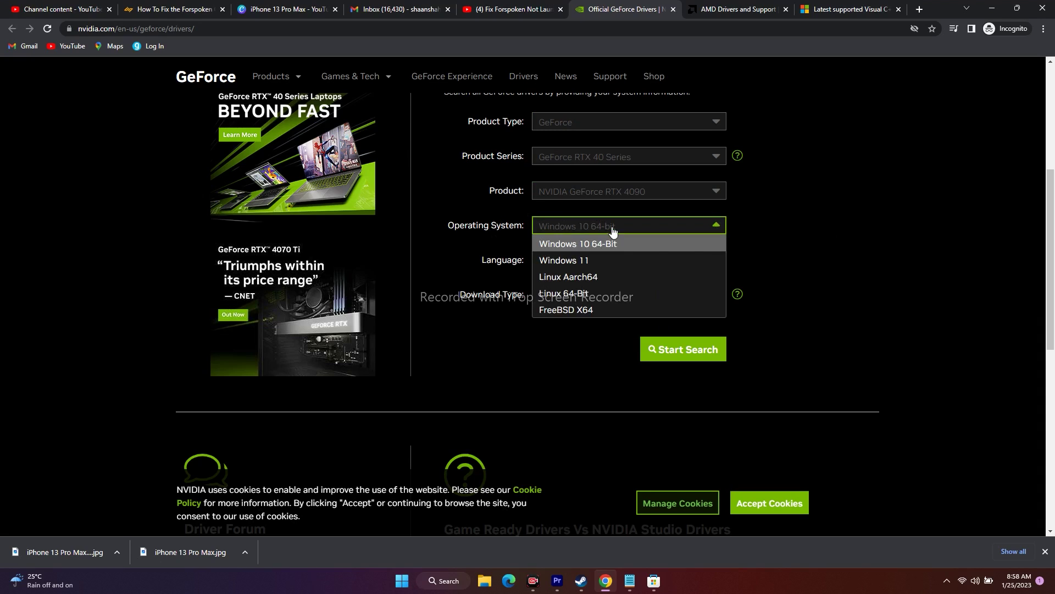
pyautogui.click(591, 260)
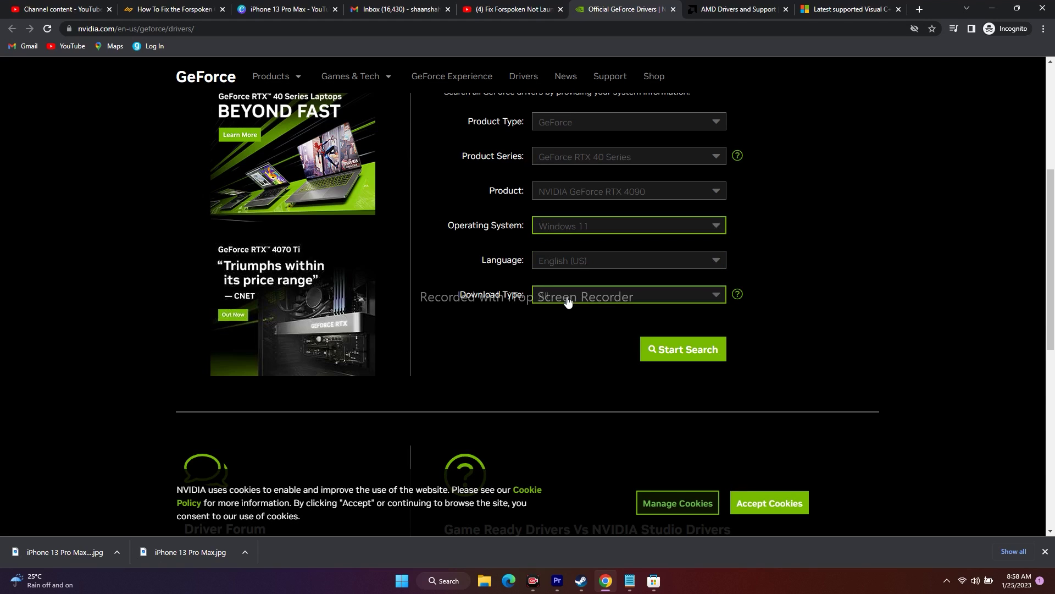
pyautogui.click(681, 352)
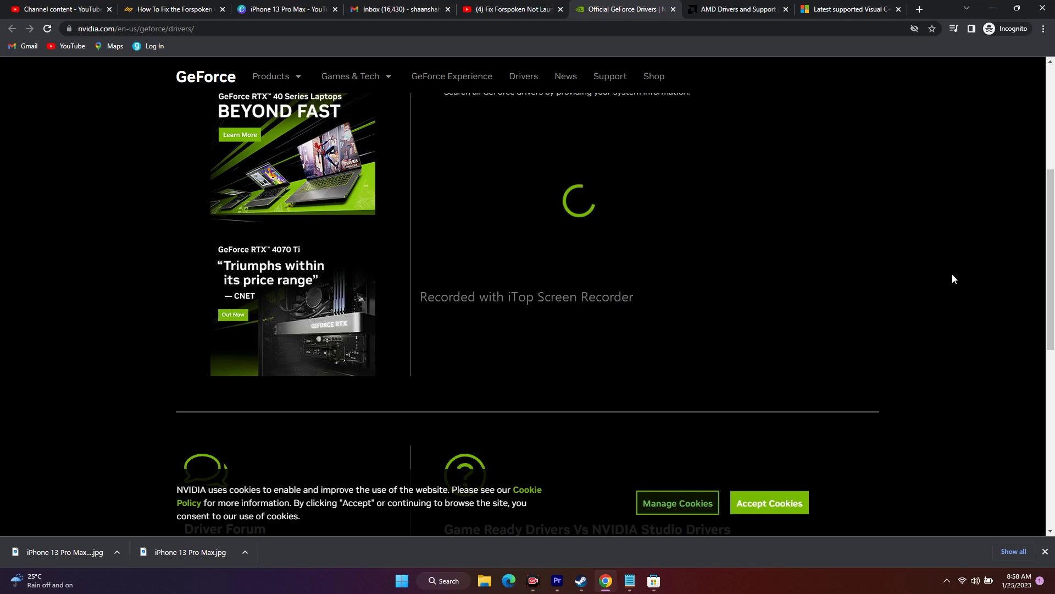
# - Look through the GeForce Drivers page for the results of the manual driver search
pyautogui.scroll(2, 953, 278)
pyautogui.scroll(1, 953, 278)
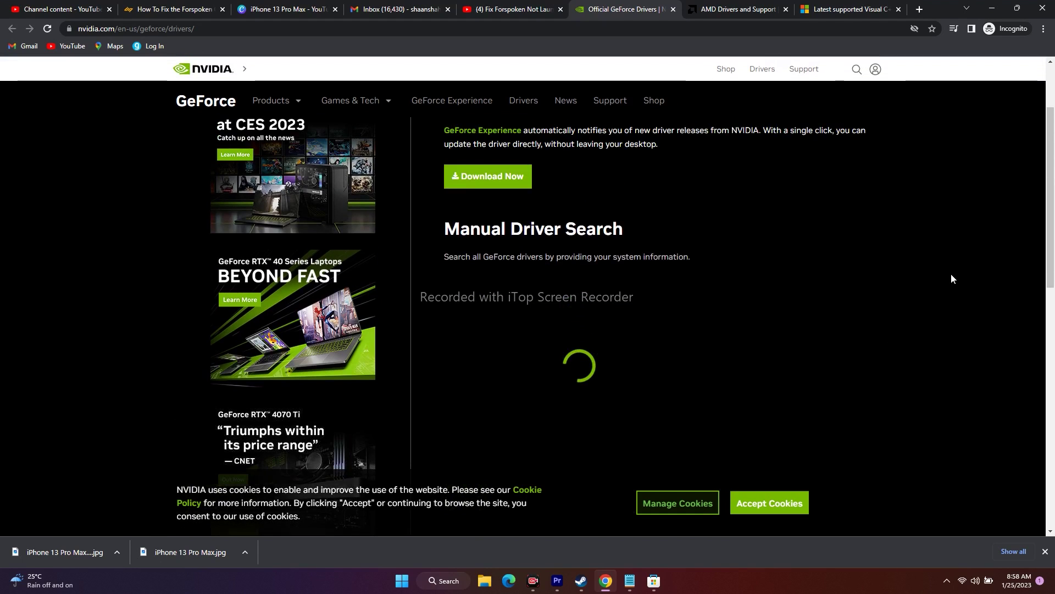
pyautogui.scroll(2, 952, 279)
pyautogui.scroll(-2, 952, 279)
pyautogui.scroll(-5, 951, 279)
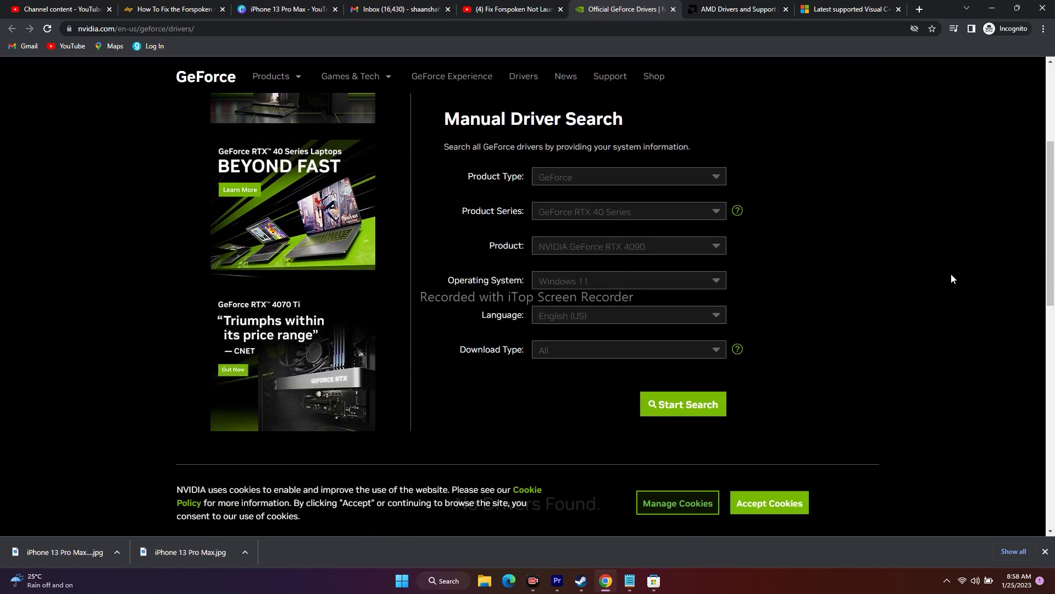
pyautogui.scroll(7, 953, 278)
pyautogui.scroll(-10, 953, 278)
pyautogui.scroll(-4, 952, 279)
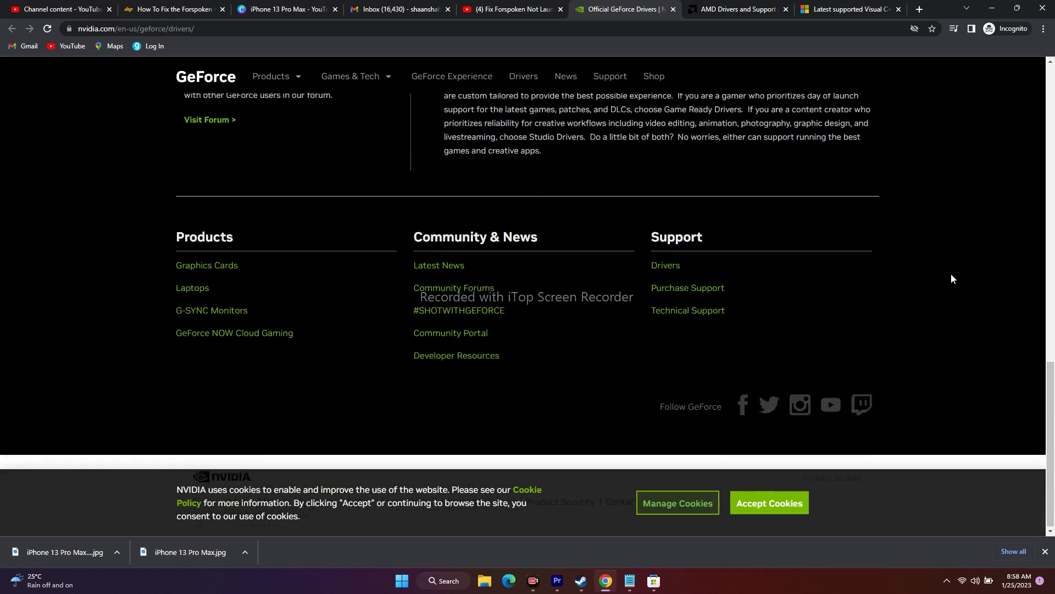
pyautogui.scroll(13, 953, 279)
pyautogui.scroll(2, 951, 278)
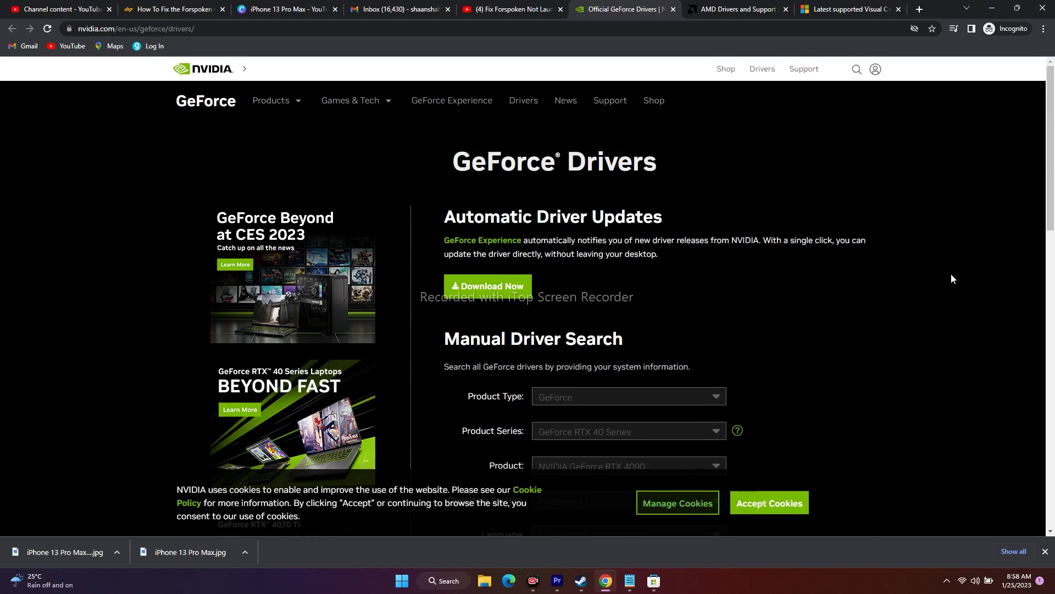
pyautogui.scroll(-2, 756, 262)
pyautogui.scroll(-4, 757, 258)
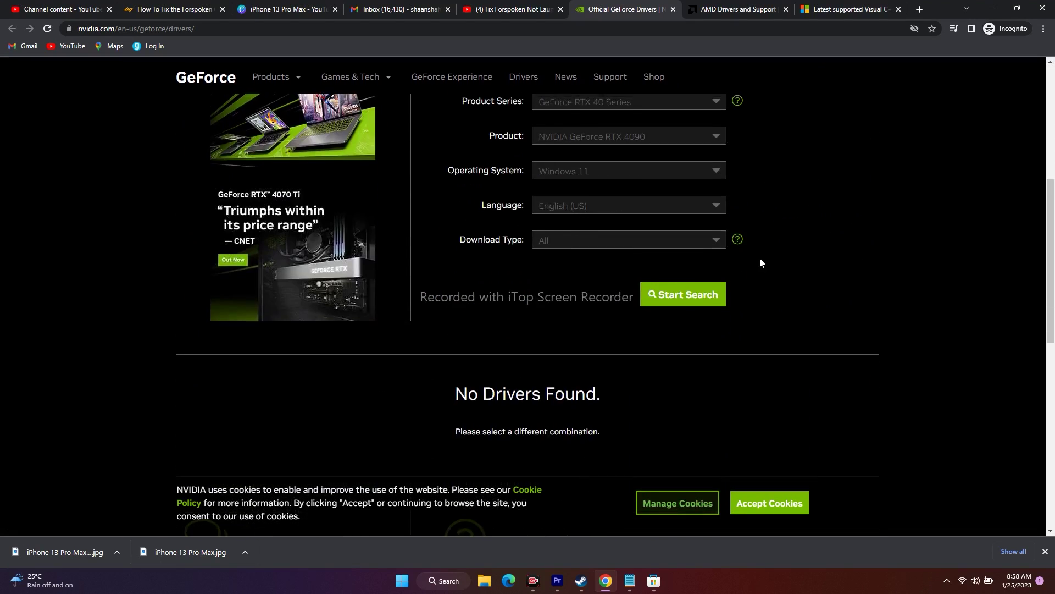
# - Download the GeForce Experience installer offered for automatic driver updates
pyautogui.scroll(6, 758, 257)
pyautogui.click(500, 286)
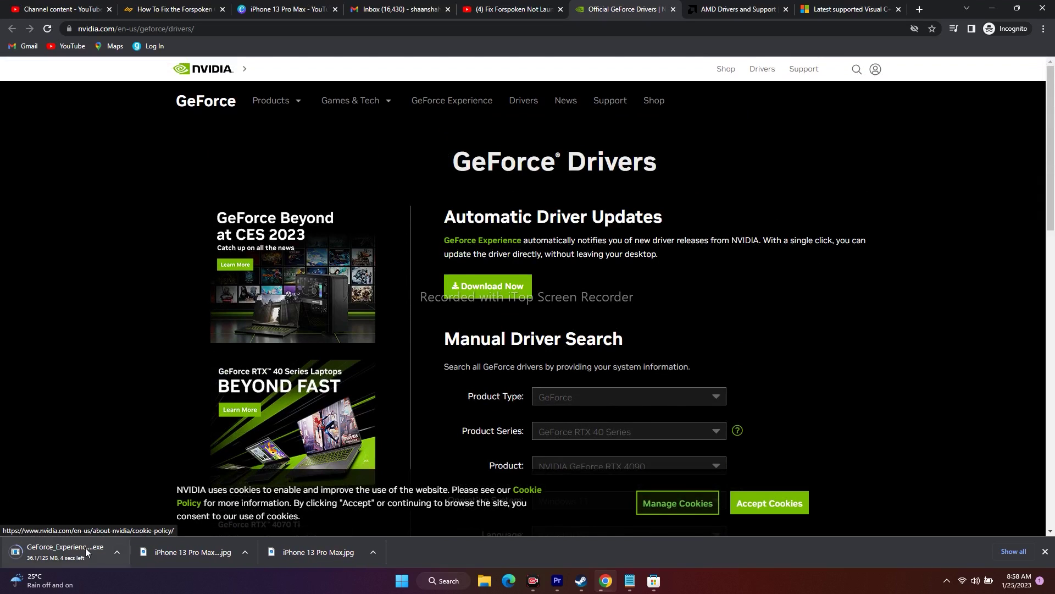
pyautogui.scroll(-1, 757, 367)
pyautogui.scroll(-15, 757, 364)
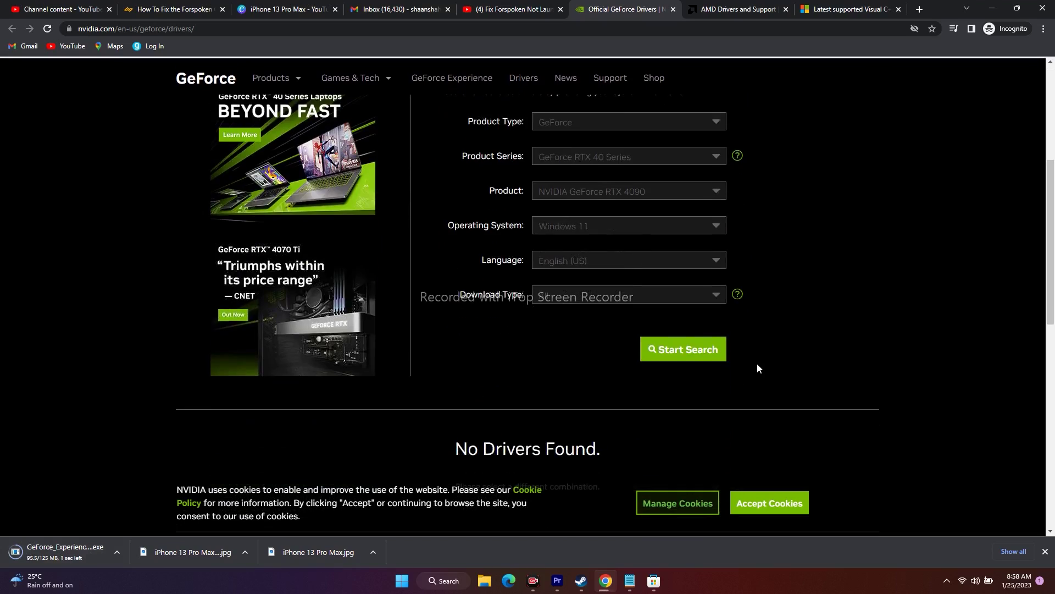
pyautogui.scroll(18, 757, 364)
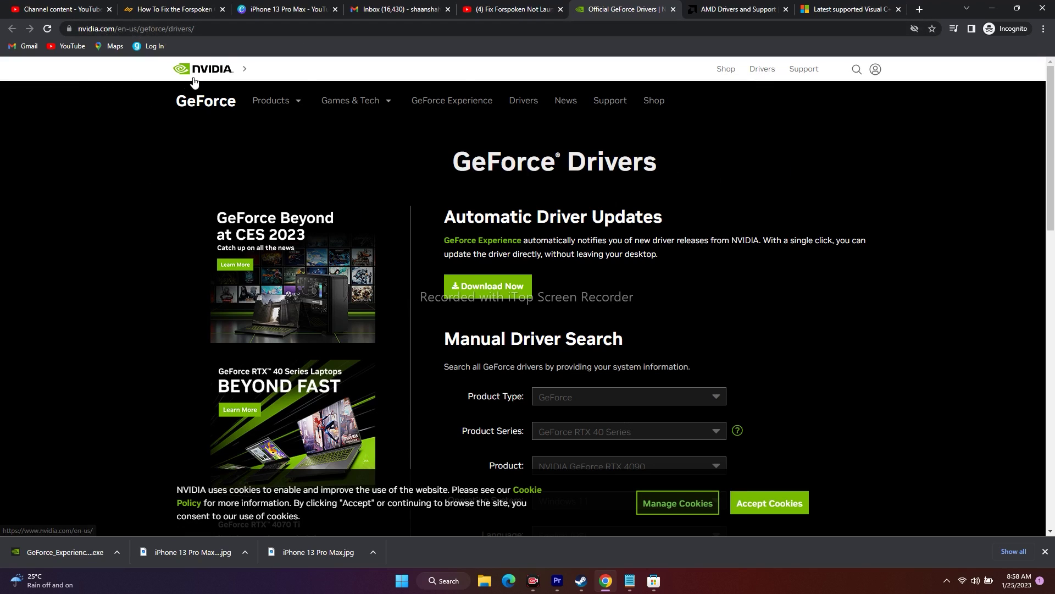
# - Open NVIDIA's general Driver Downloads page and search for the GeForce RTX 4090 Game Ready Driver for Windows 11
pyautogui.click(764, 71)
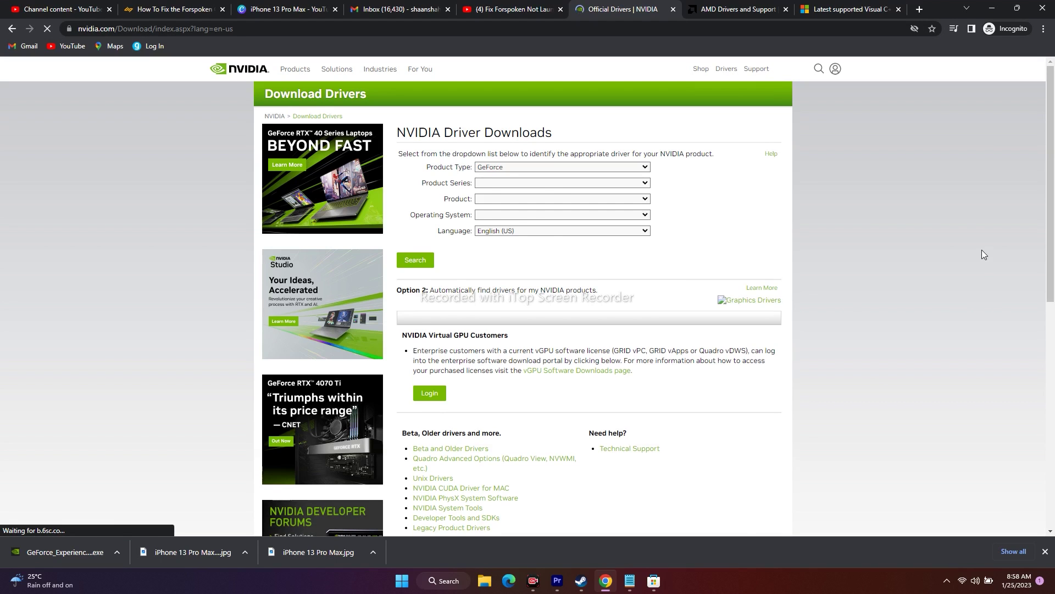
pyautogui.scroll(-2, 945, 253)
pyautogui.scroll(2, 944, 253)
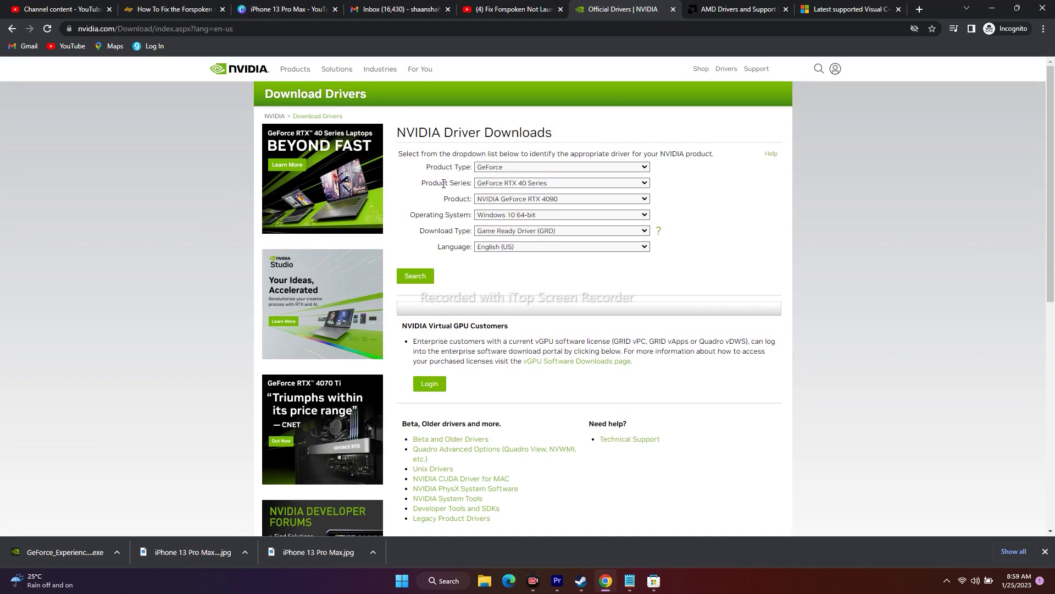
pyautogui.click(519, 216)
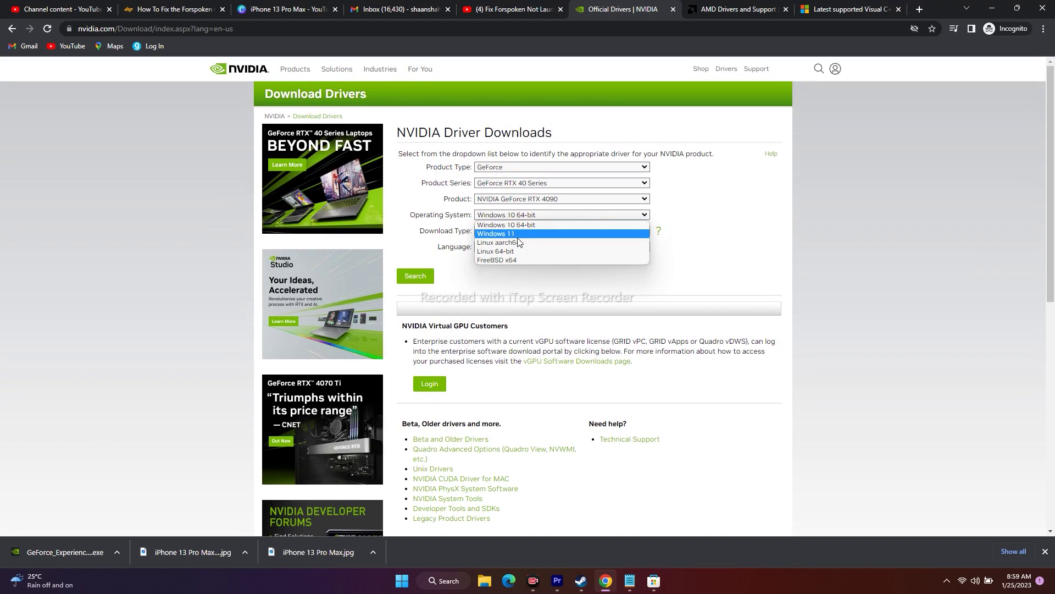
pyautogui.click(518, 238)
pyautogui.scroll(-1, 510, 262)
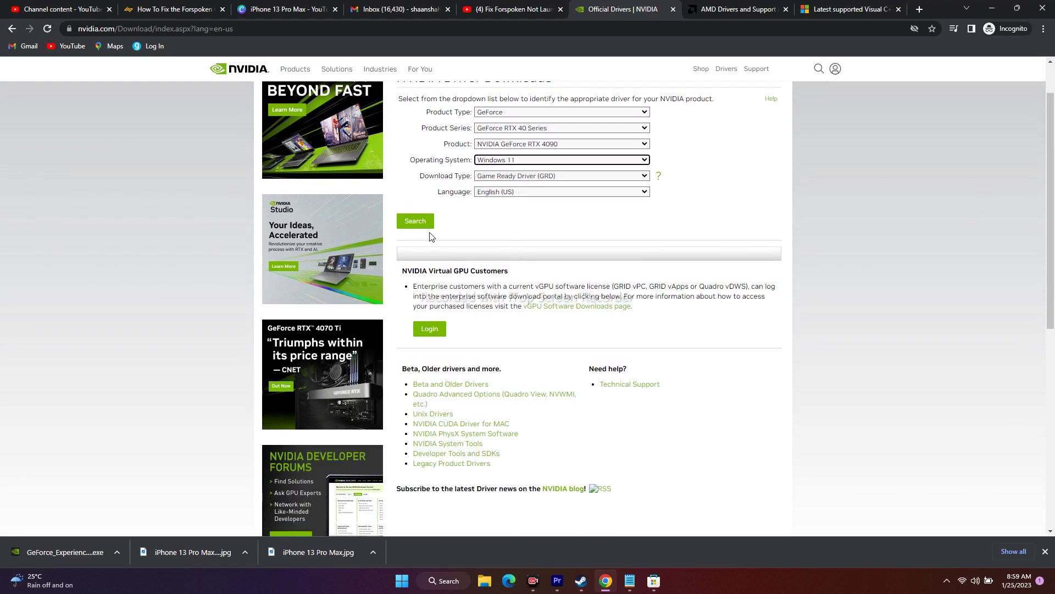
pyautogui.click(415, 220)
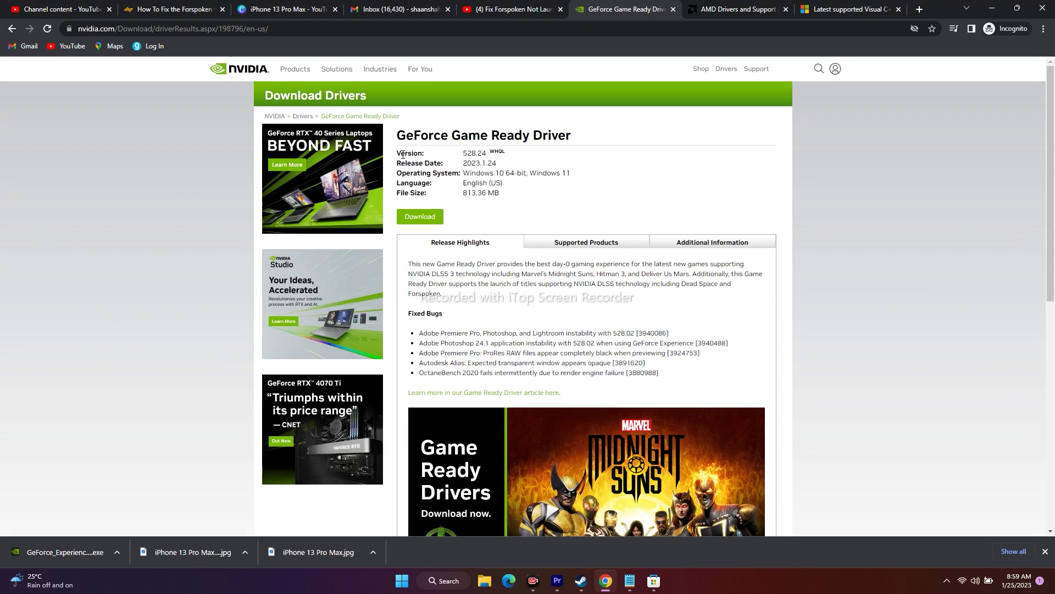
# - Examine the version, release date, file size and supported operating systems of the GeForce Game Ready Driver
pyautogui.moveTo(399, 154); pyautogui.dragTo(484, 155)
pyautogui.click(500, 160)
pyautogui.moveTo(497, 163); pyautogui.dragTo(464, 168)
pyautogui.moveTo(465, 195); pyautogui.dragTo(490, 197)
pyautogui.click(531, 197)
pyautogui.moveTo(571, 175); pyautogui.dragTo(464, 177)
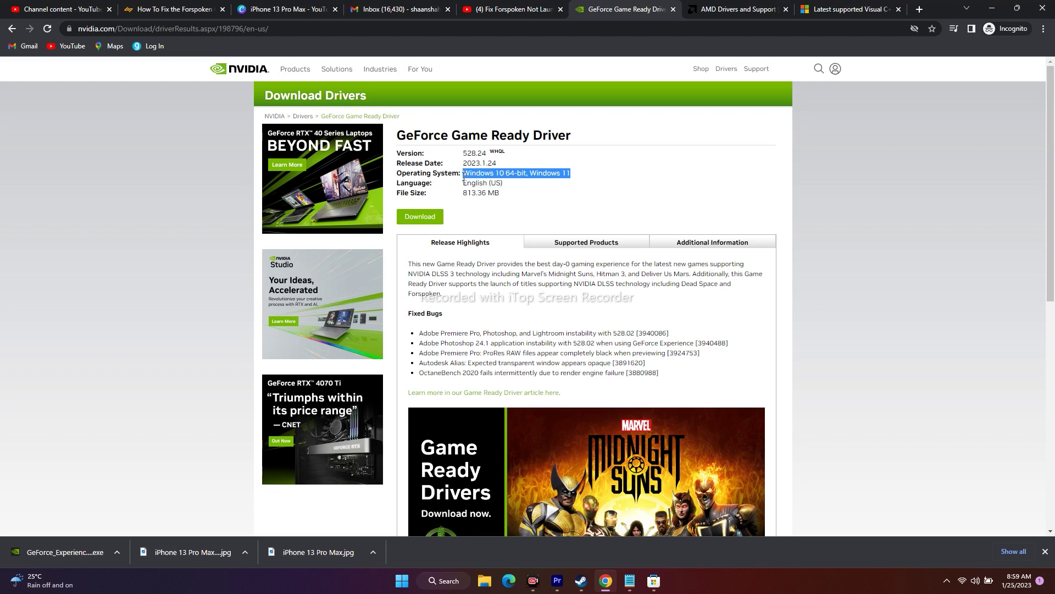
pyautogui.click(522, 209)
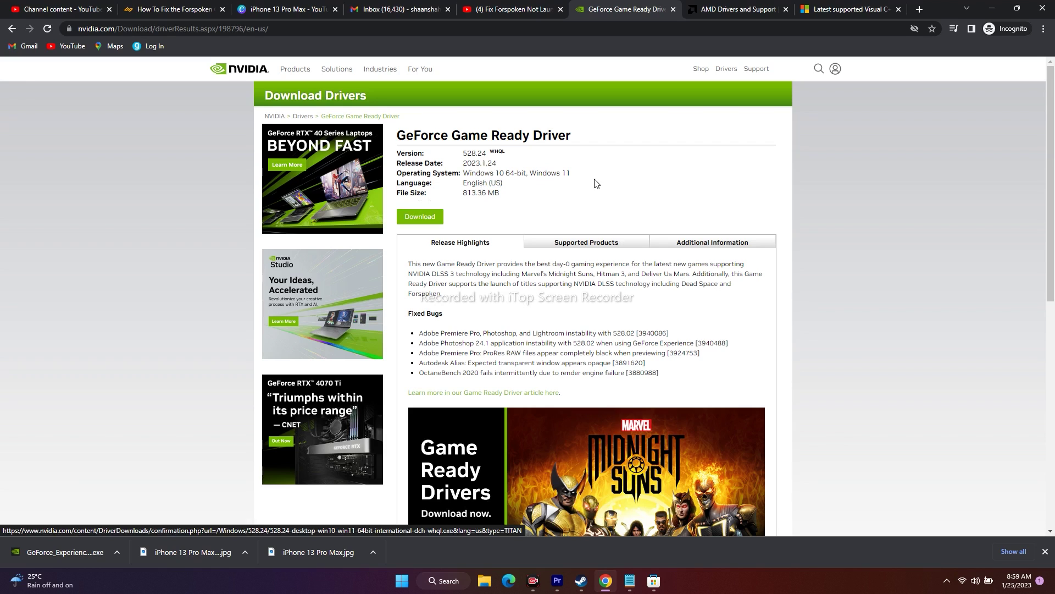
# - Switch to the AMD Drivers and Support page, dismiss its pop-up and submit the AMD Radeon RX 6800 graphics card
pyautogui.click(707, 5)
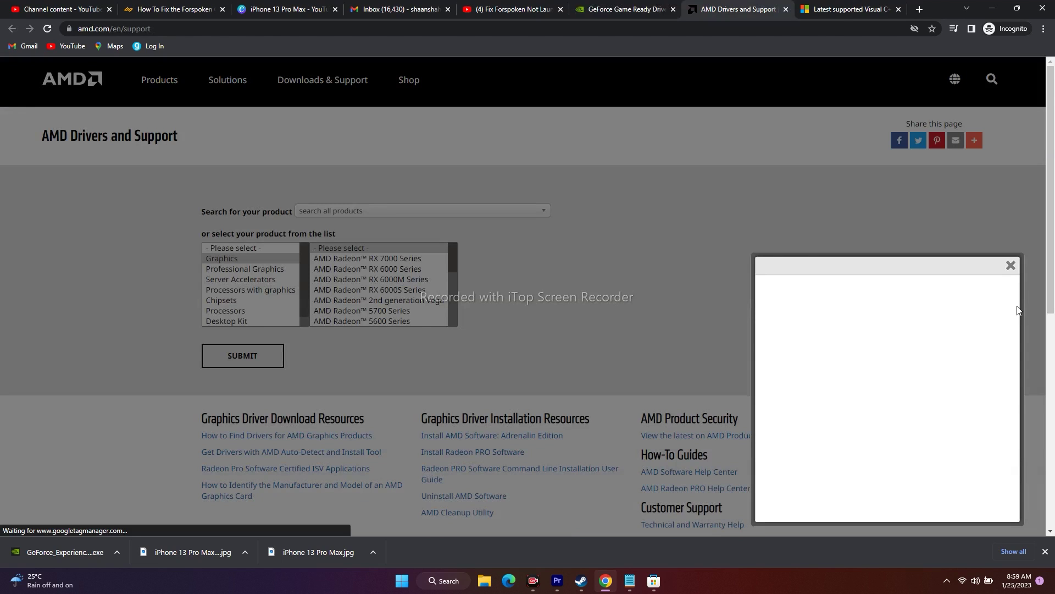
pyautogui.click(1010, 266)
pyautogui.click(376, 270)
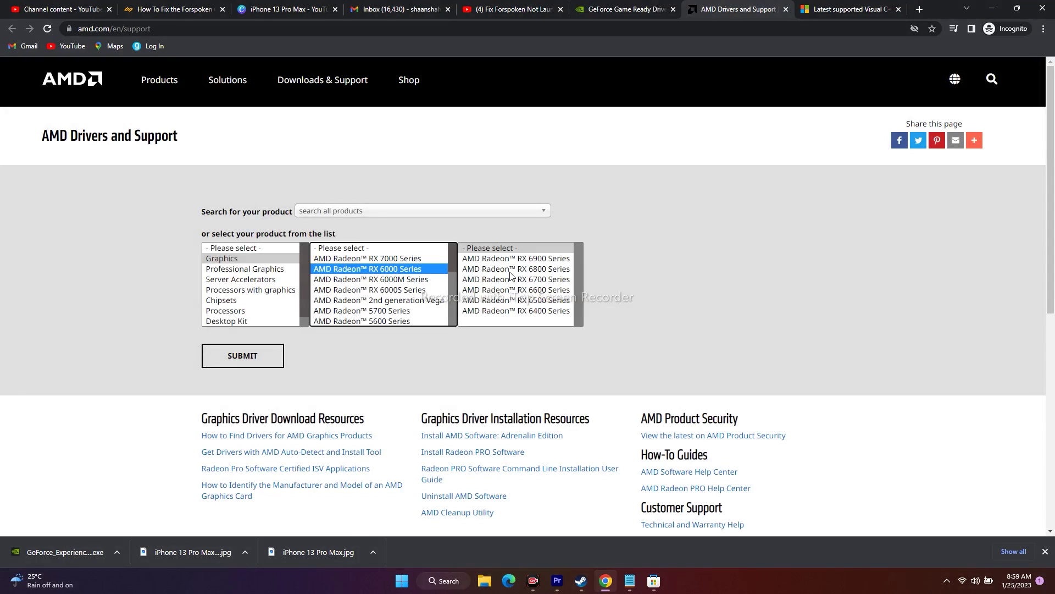
pyautogui.click(512, 270)
pyautogui.click(616, 271)
pyautogui.click(275, 348)
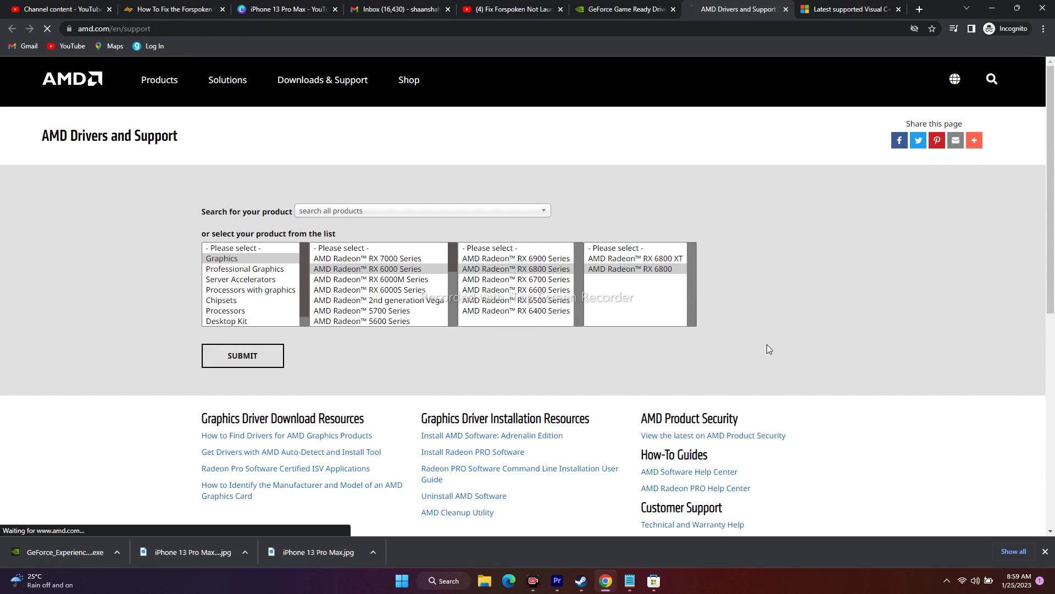
# - Examine the AMD Software downloads for the Windows 11 and Windows 10 64-bit editions, collapsing each list again
pyautogui.scroll(-3, 668, 336)
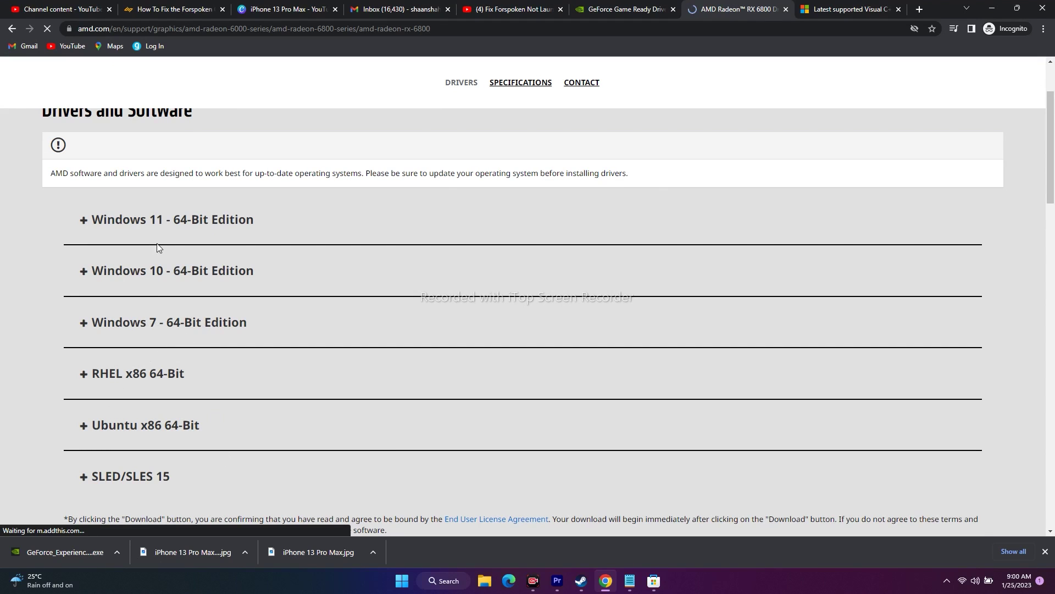
pyautogui.click(82, 221)
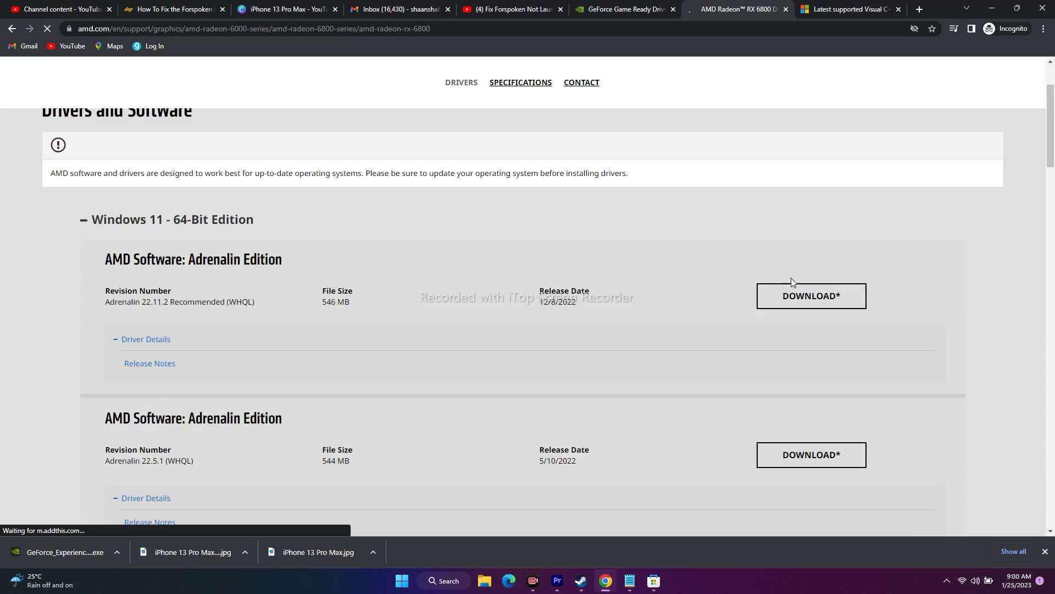
pyautogui.scroll(-1, 790, 269)
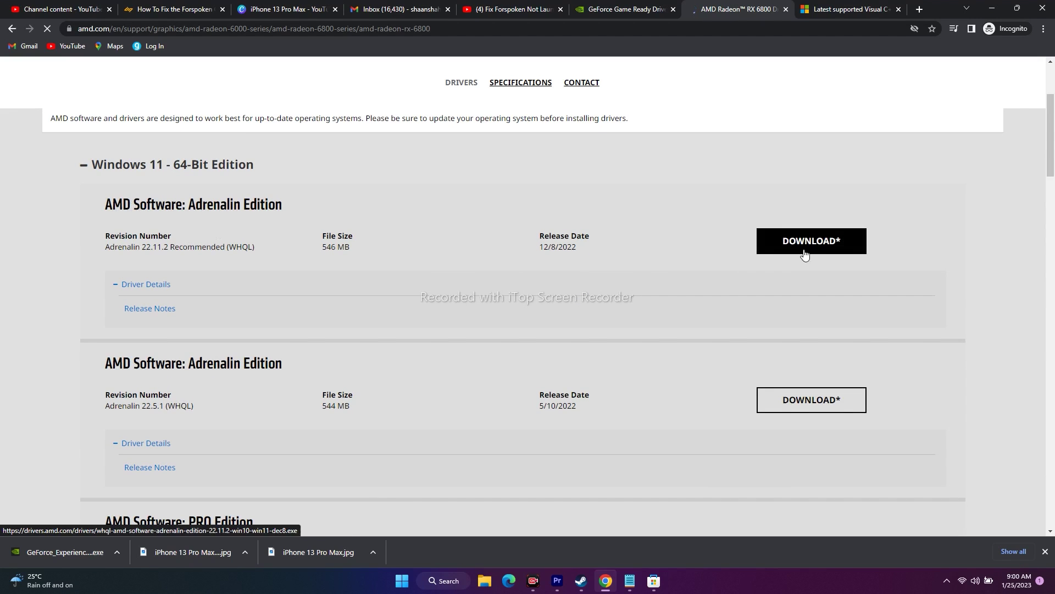
pyautogui.click(84, 165)
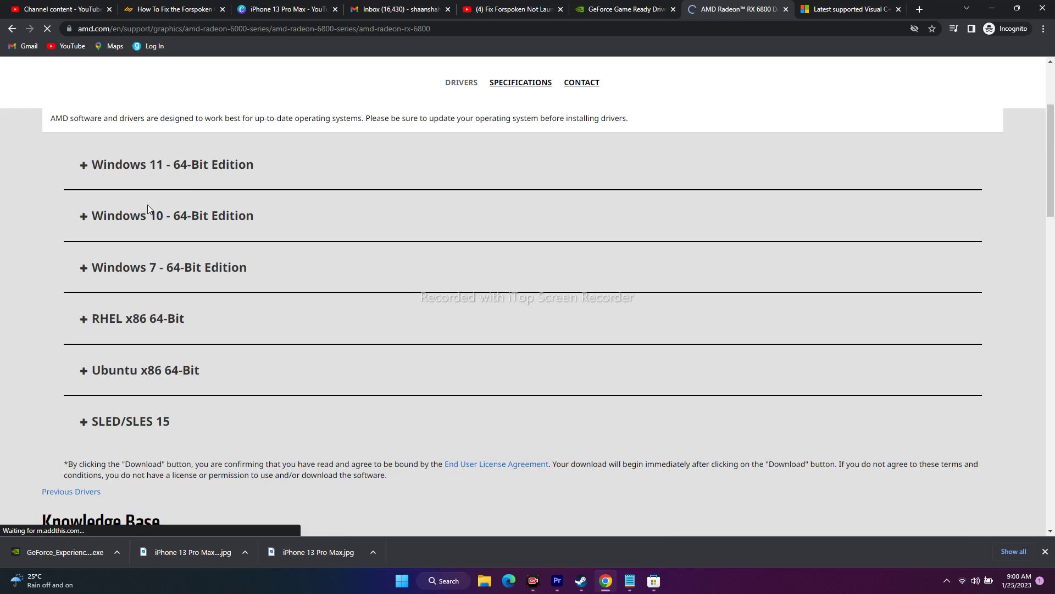
pyautogui.click(81, 221)
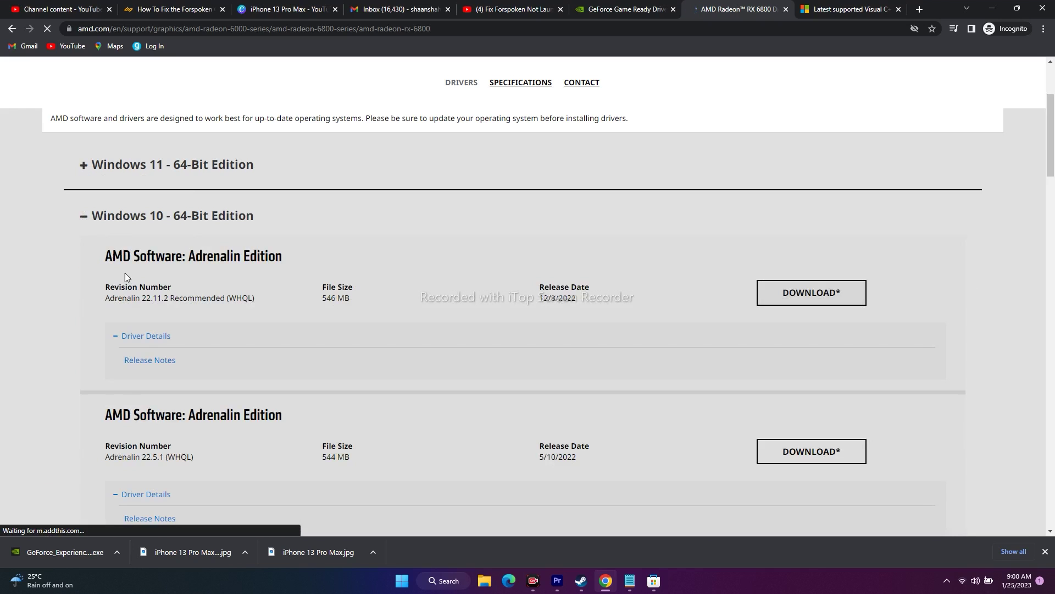
pyautogui.click(86, 228)
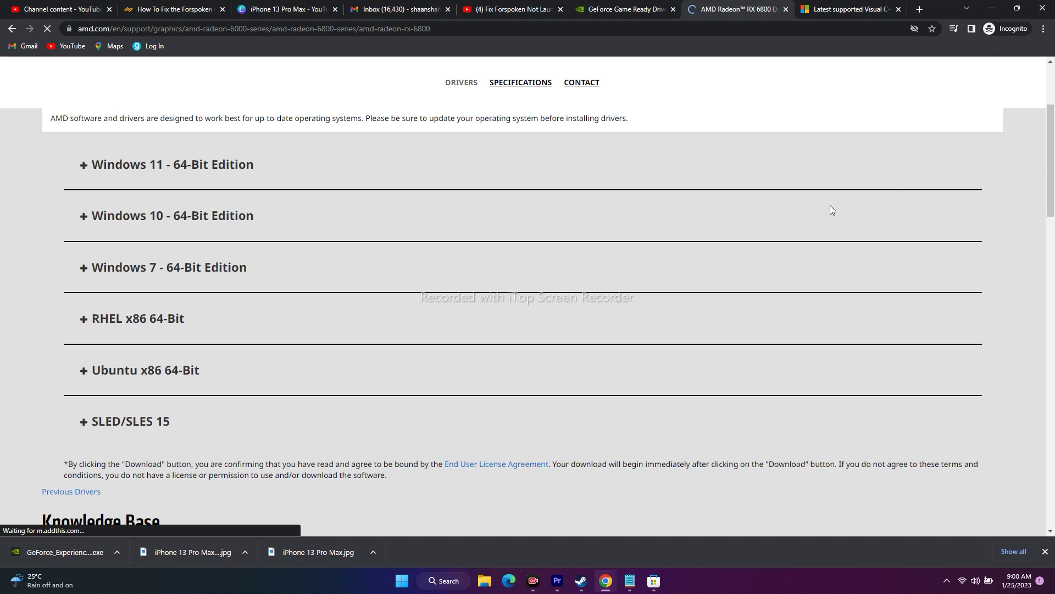
# - Minimize the browser and Steam, search Windows for "GR" and open the Graphics settings
pyautogui.click(993, 8)
pyautogui.click(581, 581)
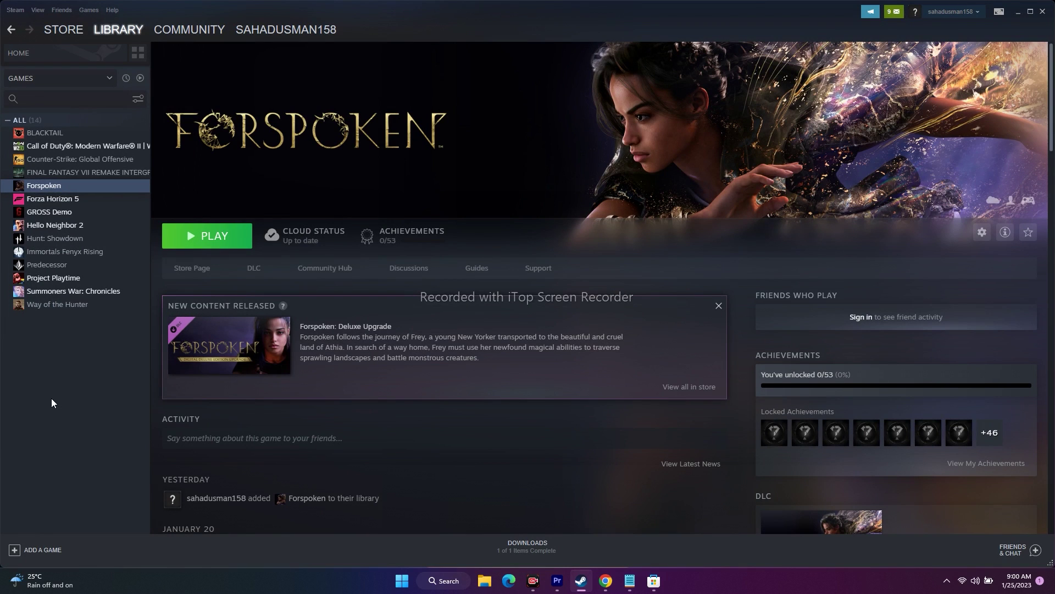
pyautogui.click(1018, 11)
pyautogui.click(460, 582)
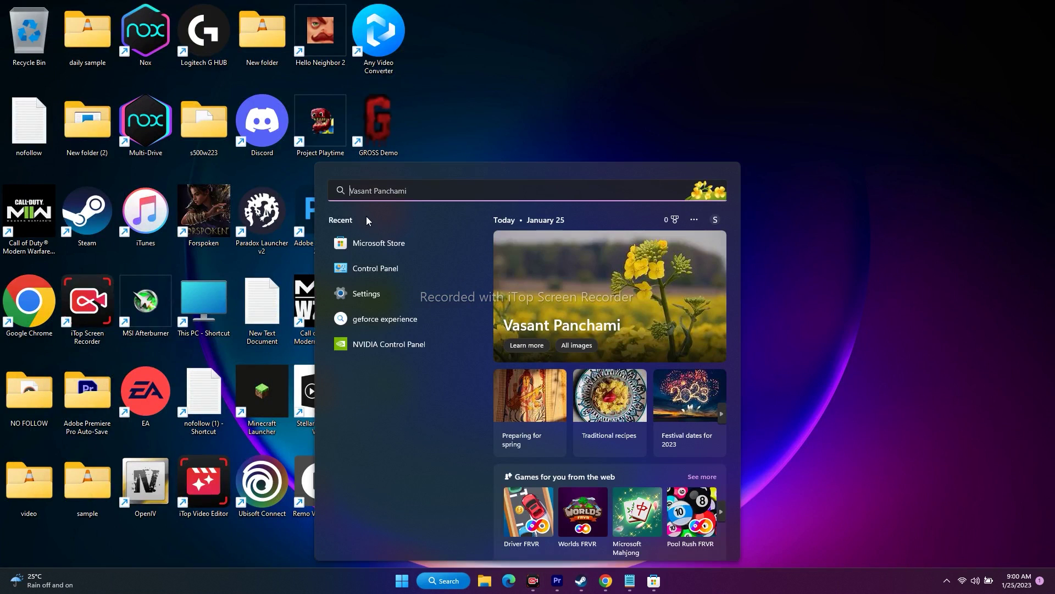
pyautogui.write('GR')
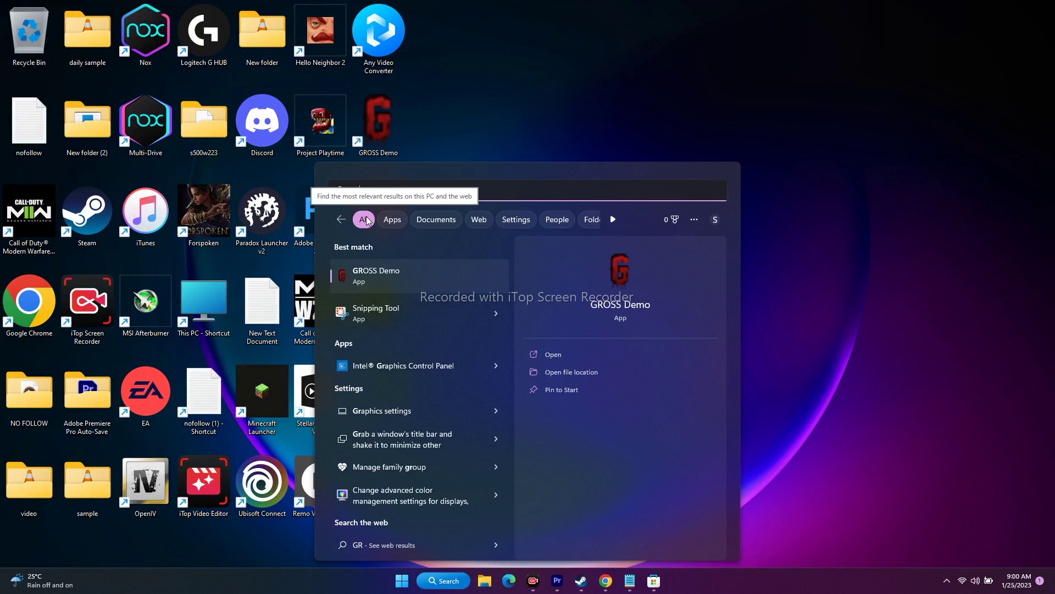
pyautogui.click(403, 410)
# - Look through the apps with custom graphics options to check whether Forspoken is listed
pyautogui.scroll(-5, 730, 236)
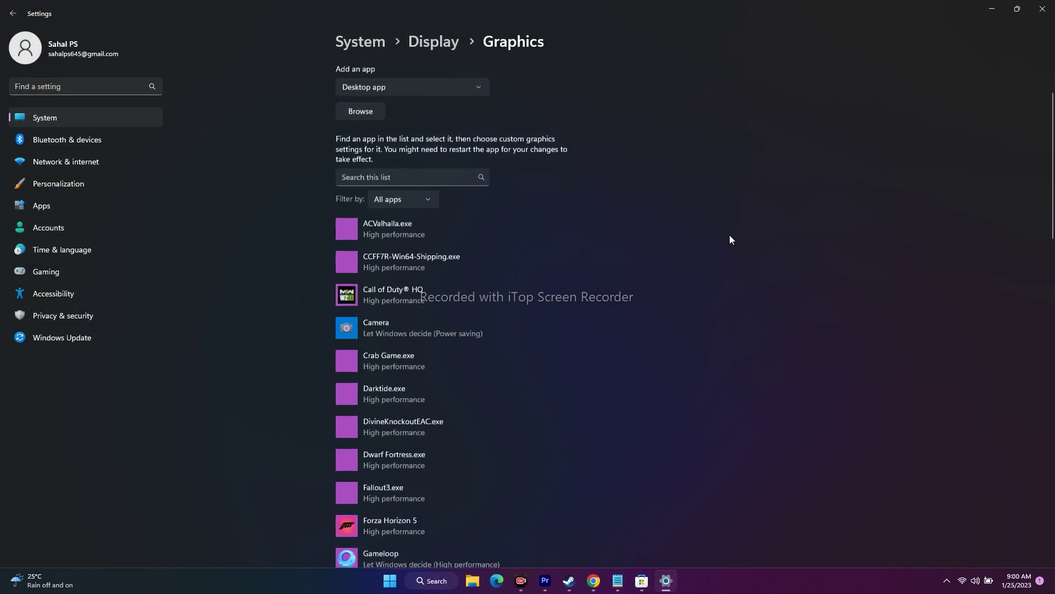
pyautogui.scroll(5, 730, 237)
pyautogui.scroll(-8, 730, 239)
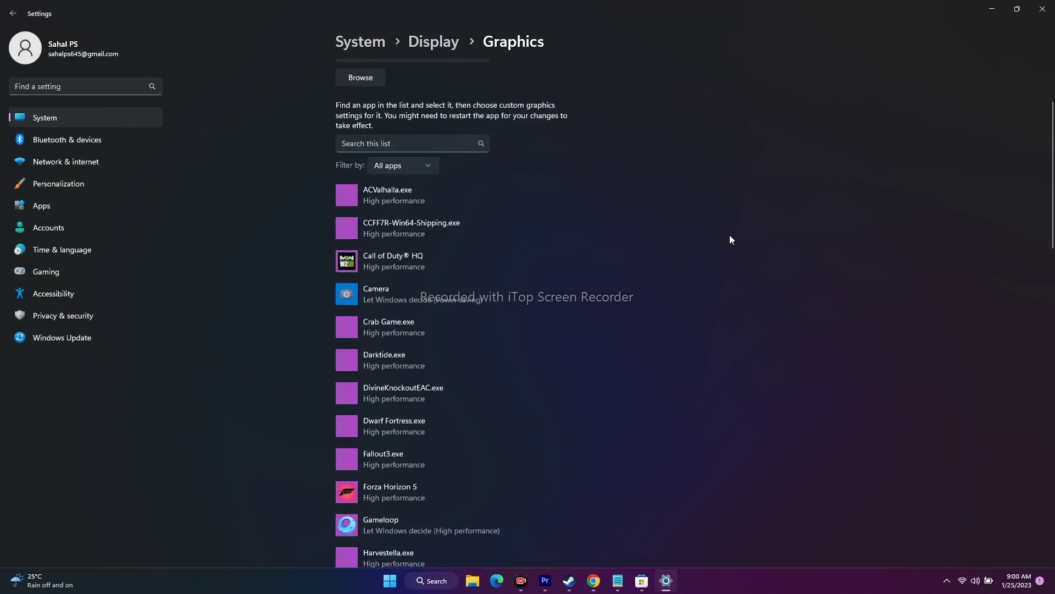
pyautogui.scroll(-5, 730, 239)
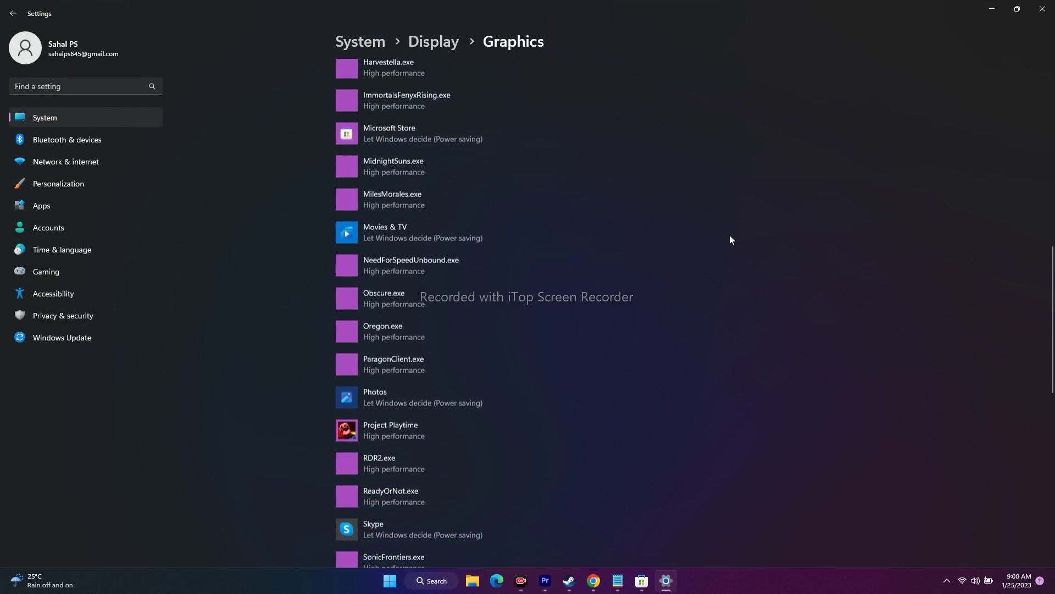
pyautogui.scroll(14, 730, 239)
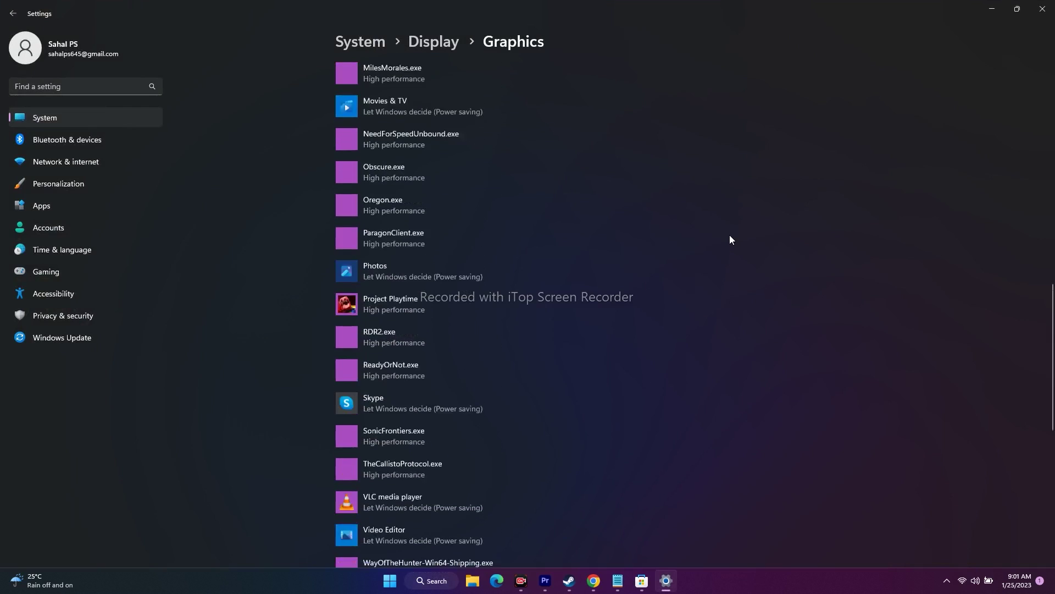
pyautogui.scroll(2, 730, 239)
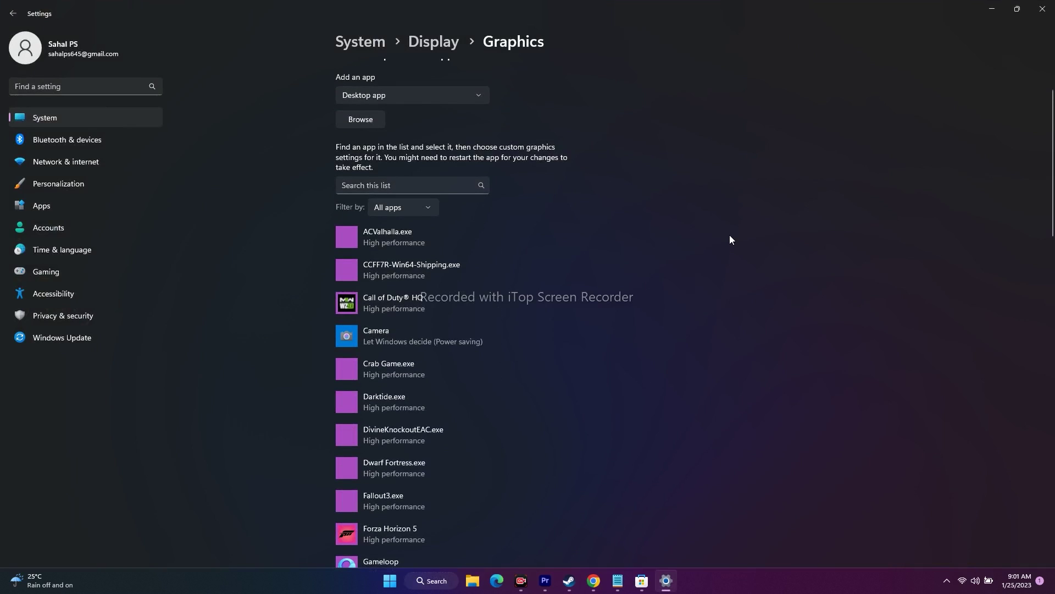
pyautogui.scroll(2, 730, 236)
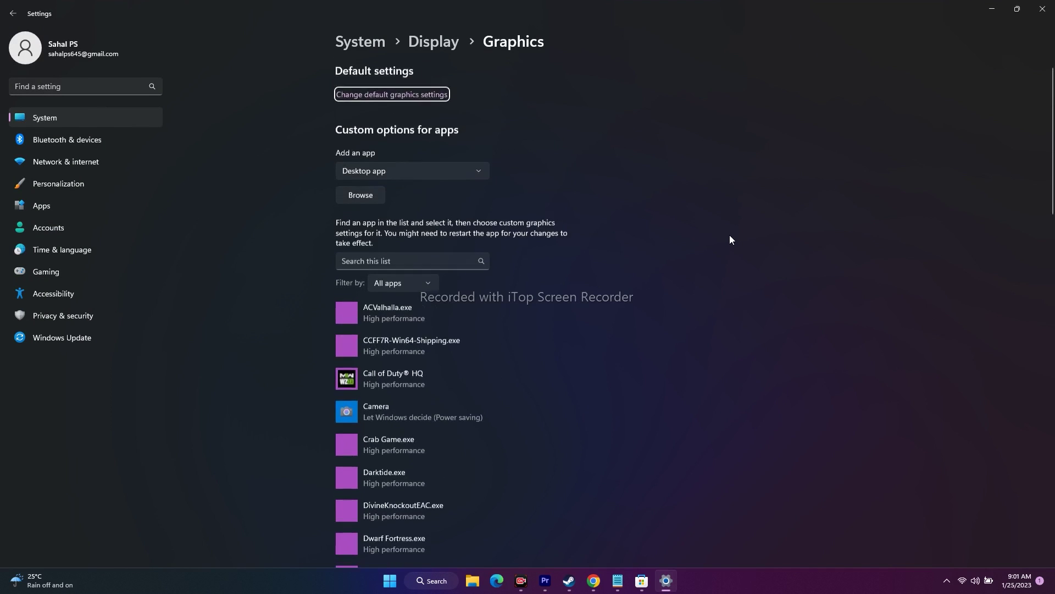
# - Start adding a desktop app and browse to C:\Program Files (x86)\Steam\steamapps\common
pyautogui.click(366, 198)
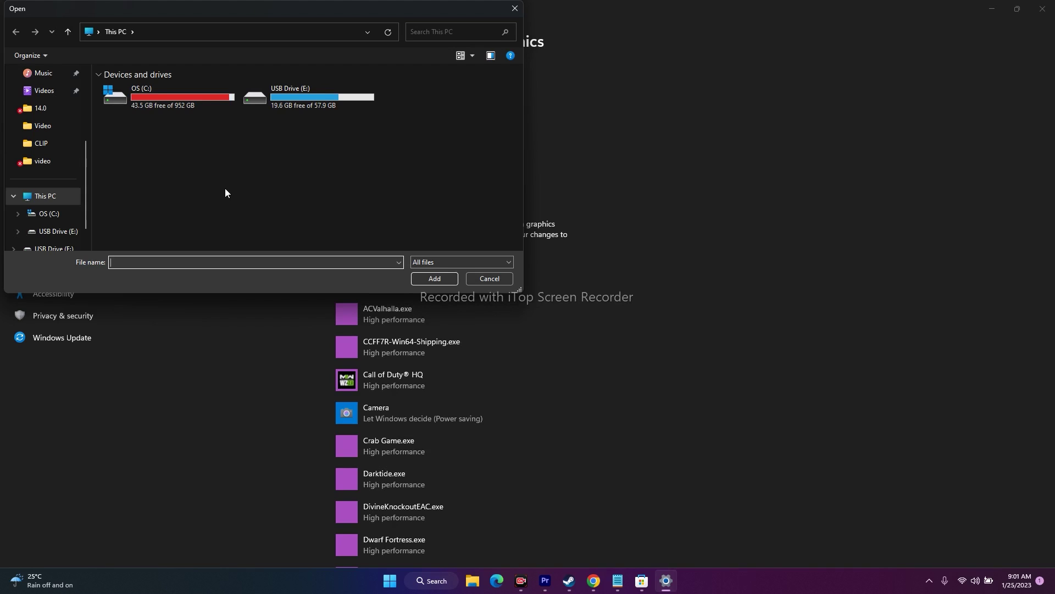
pyautogui.doubleClick(143, 98)
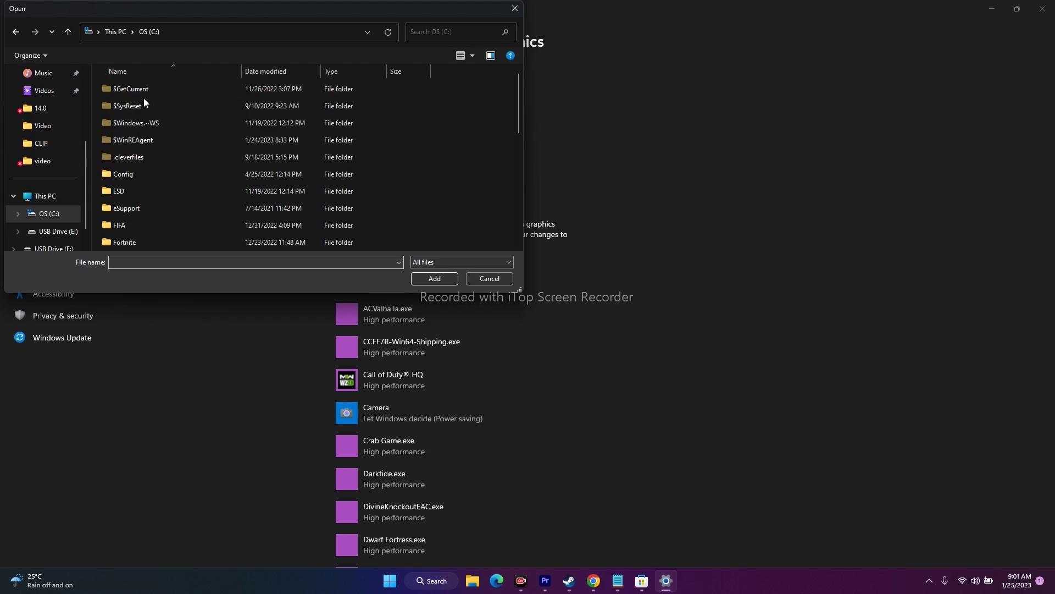
pyautogui.scroll(-2, 157, 157)
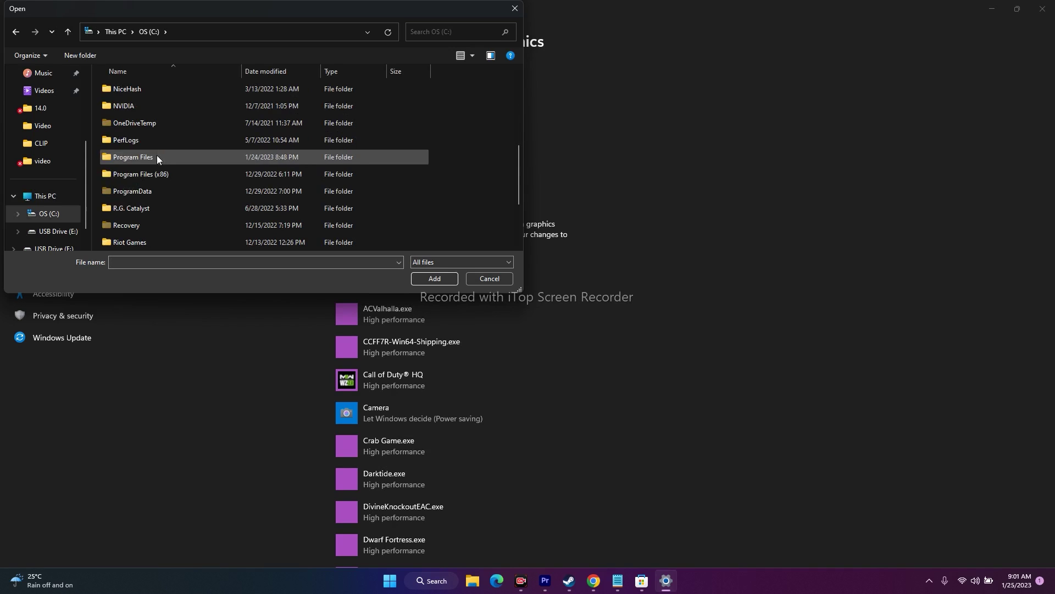
pyautogui.doubleClick(166, 173)
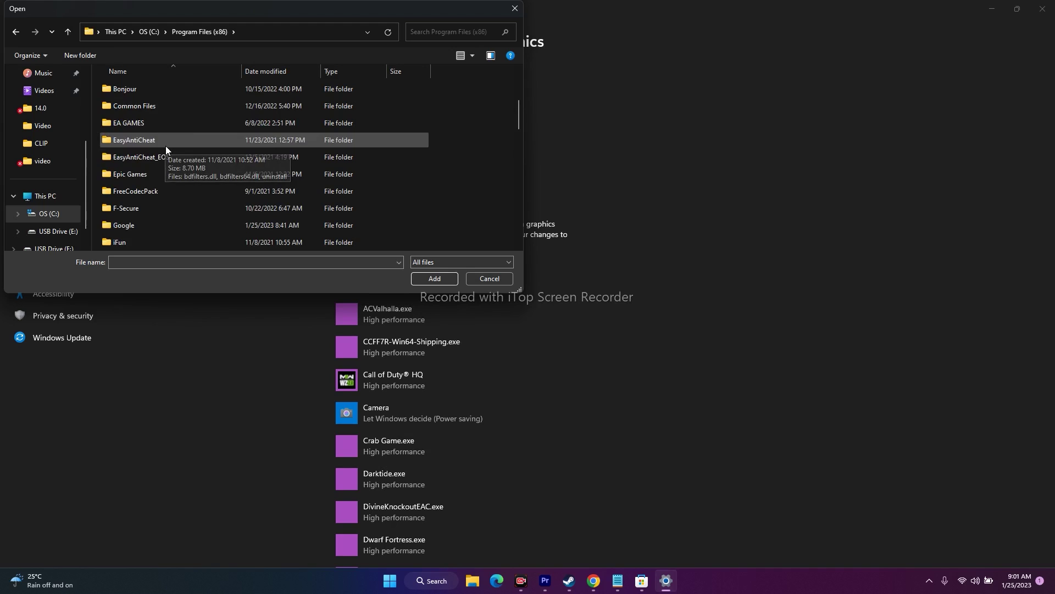
pyautogui.scroll(-7, 154, 170)
pyautogui.scroll(-5, 149, 180)
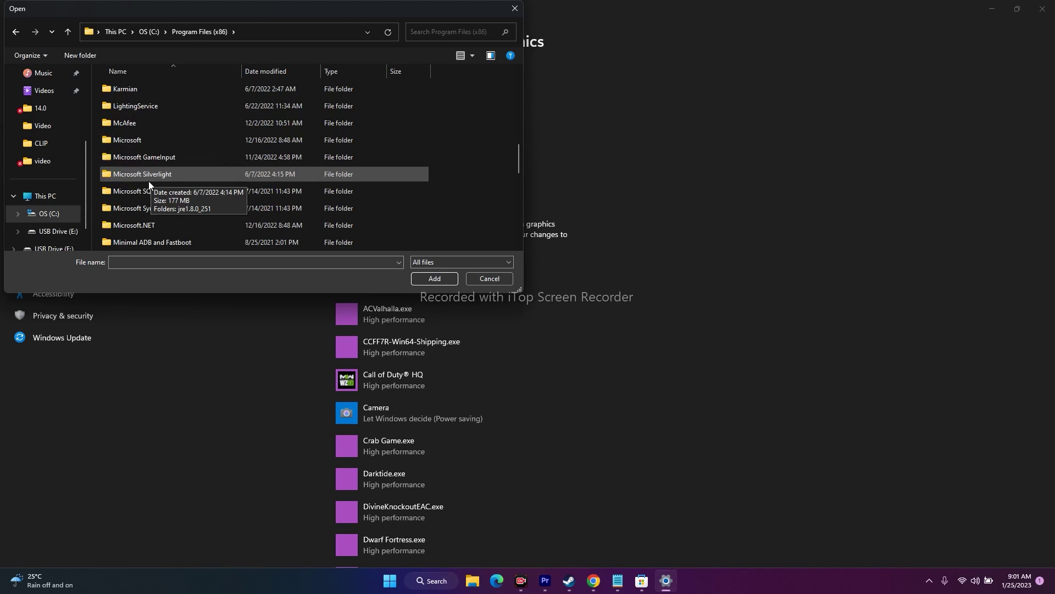
pyautogui.doubleClick(134, 208)
pyautogui.scroll(-2, 161, 172)
pyautogui.scroll(-2, 161, 167)
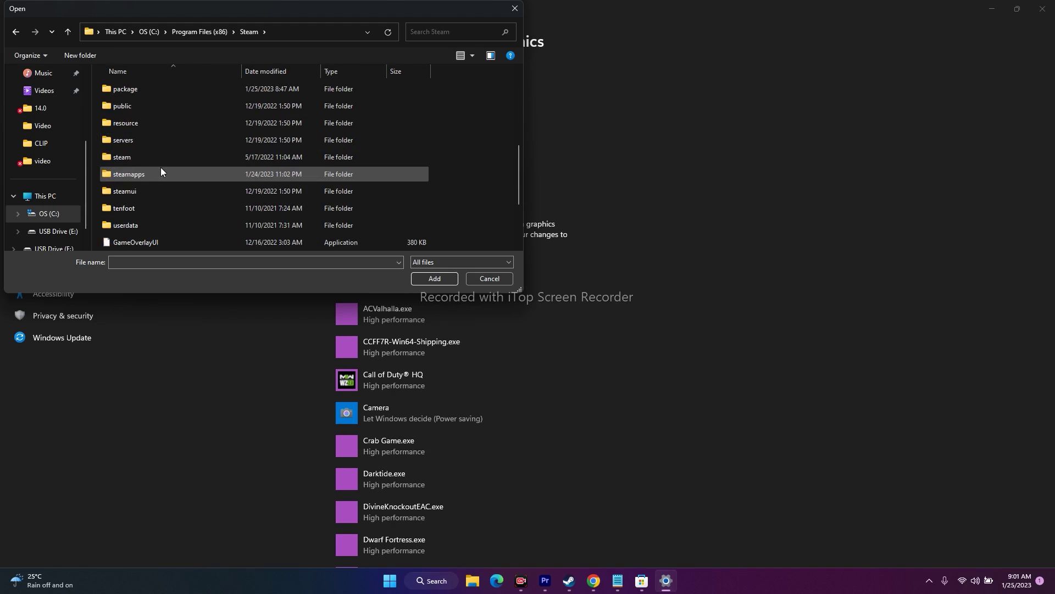
pyautogui.doubleClick(157, 173)
pyautogui.doubleClick(150, 89)
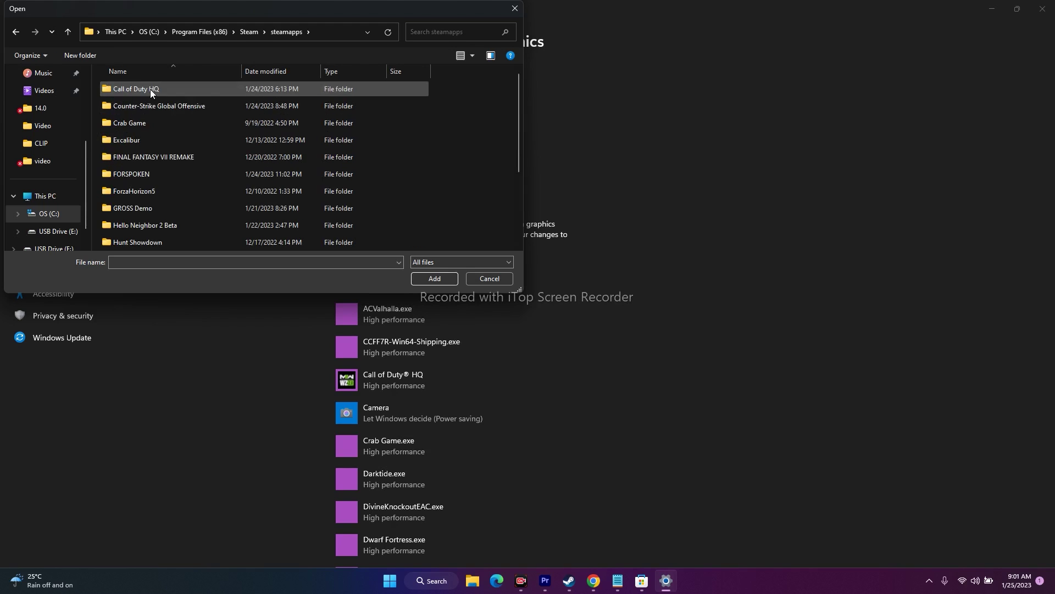
# - Add the FORSPOKEN application from the game's FORSPOKEN folder to the custom graphics list
pyautogui.scroll(-3, 160, 160)
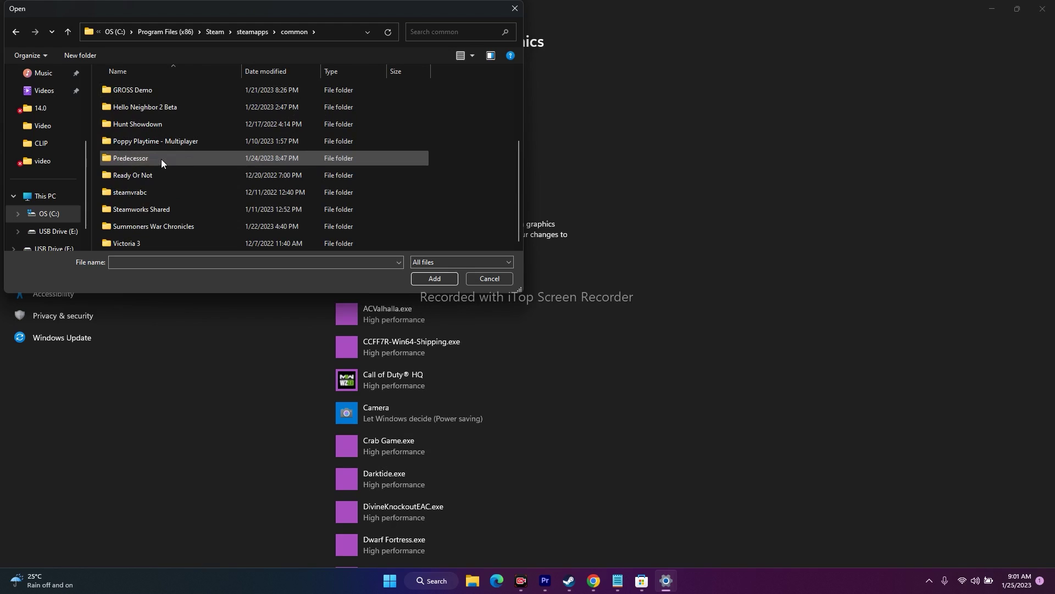
pyautogui.scroll(3, 161, 160)
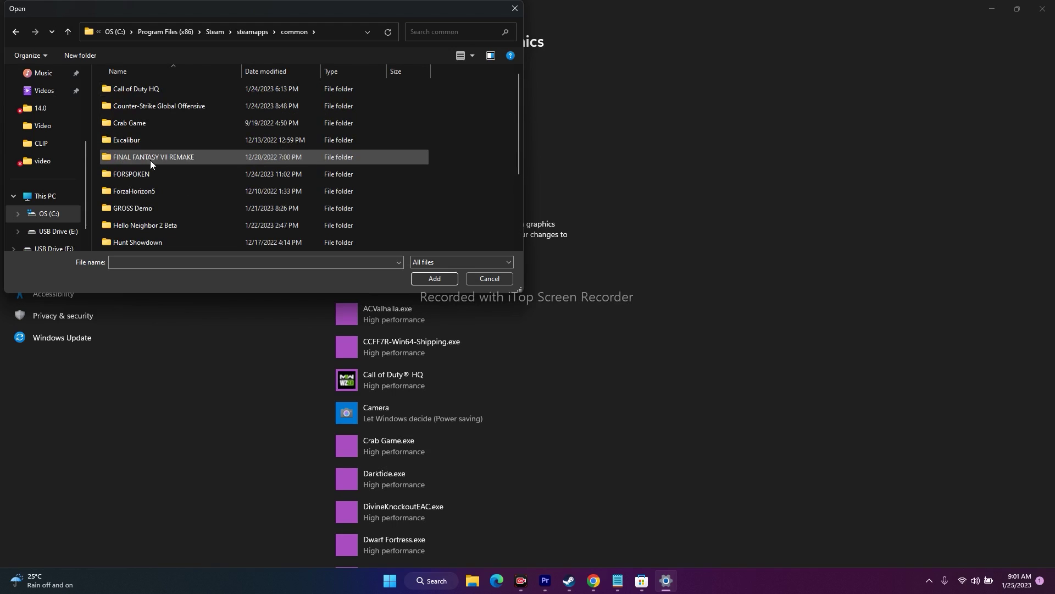
pyautogui.doubleClick(140, 174)
pyautogui.click(181, 141)
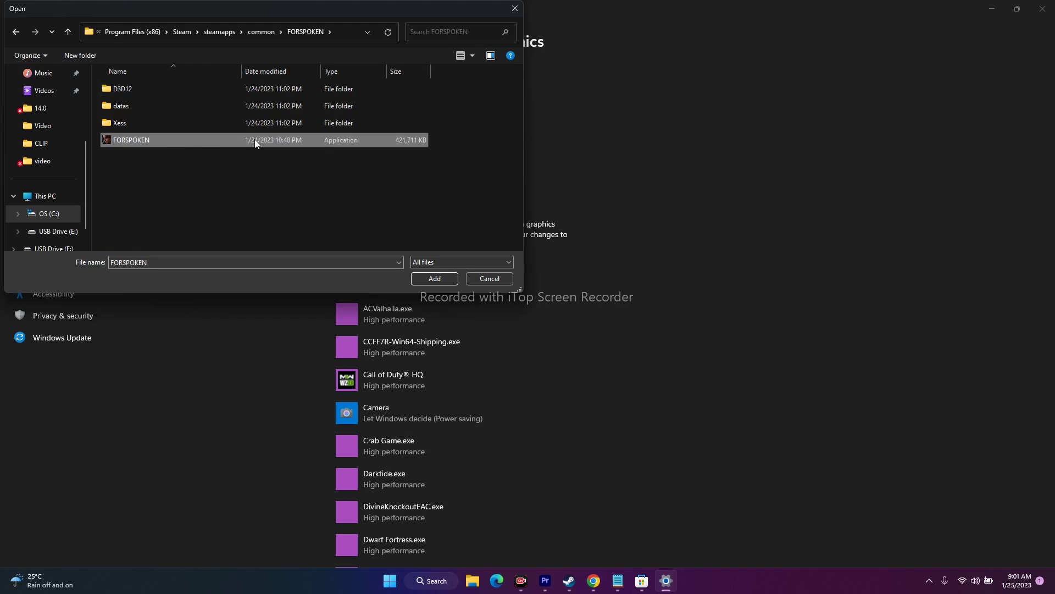
pyautogui.click(433, 278)
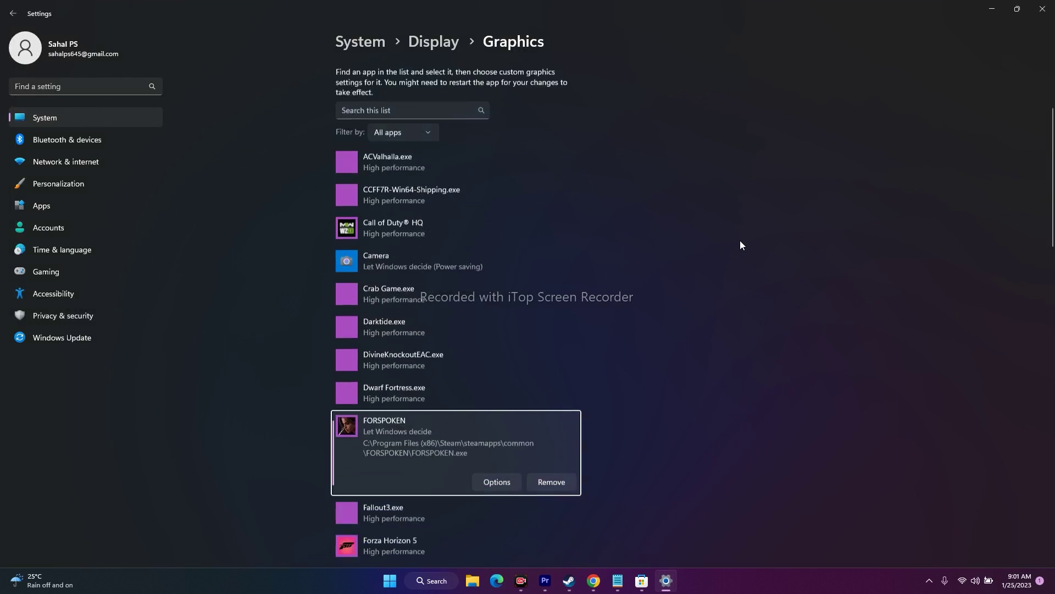
# - Set FORSPOKEN's graphics preference to High performance, save it and close Settings
pyautogui.scroll(-4, 741, 241)
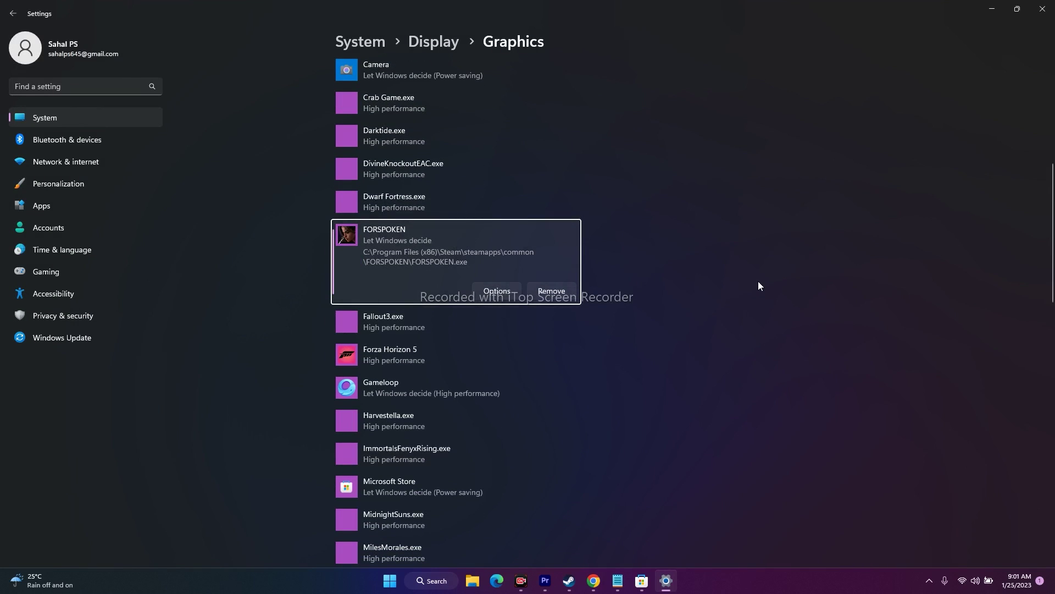
pyautogui.click(497, 290)
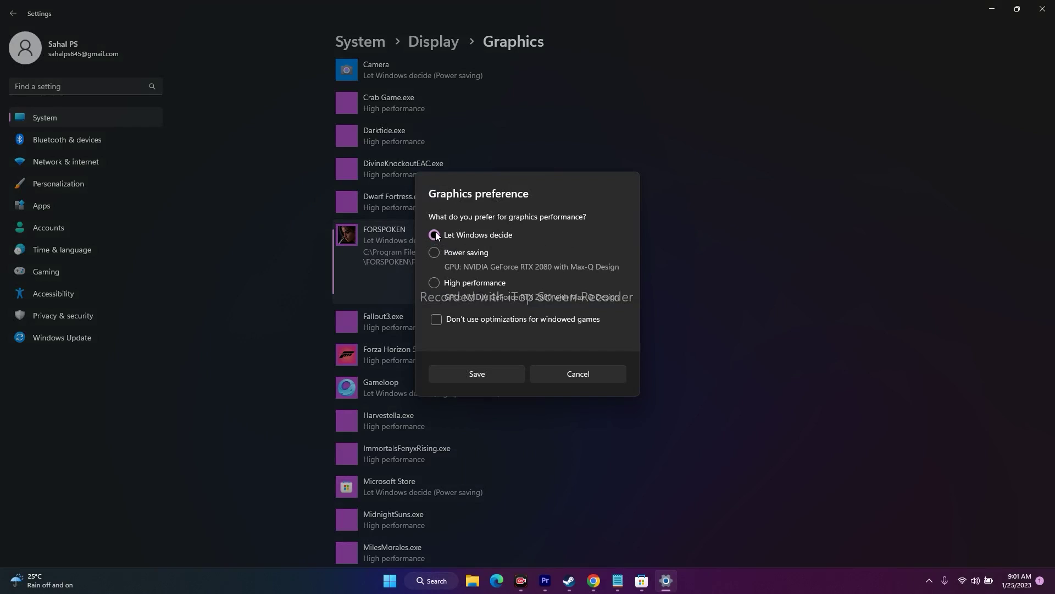
pyautogui.click(440, 282)
pyautogui.click(470, 375)
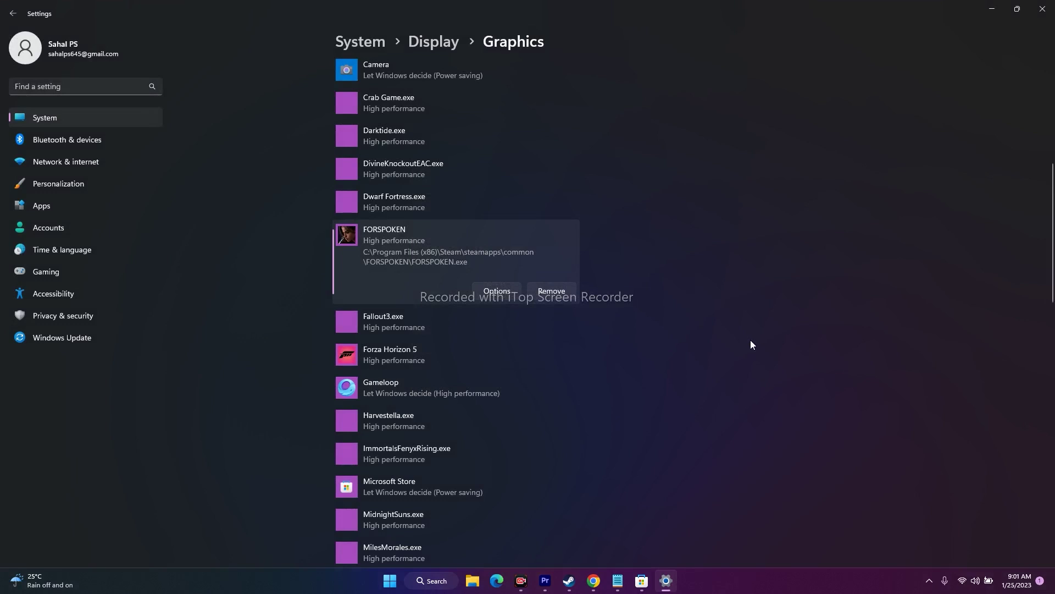
pyautogui.scroll(1, 751, 344)
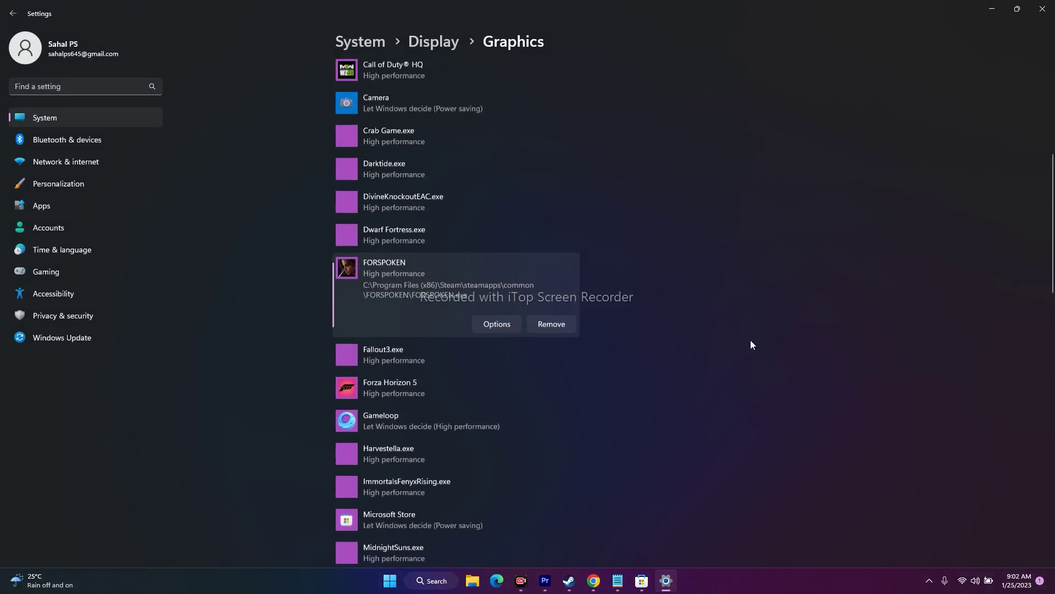
pyautogui.scroll(2, 751, 345)
pyautogui.click(1043, 9)
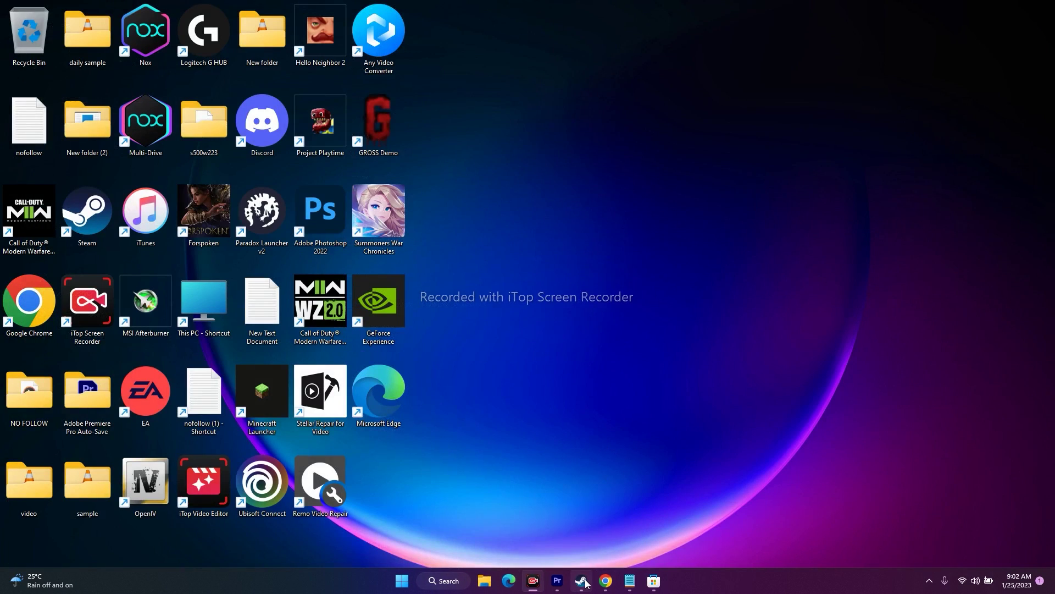
# - Switch to Steam, browse Forspoken's local files from its properties and maximize the installation folder window
pyautogui.click(585, 582)
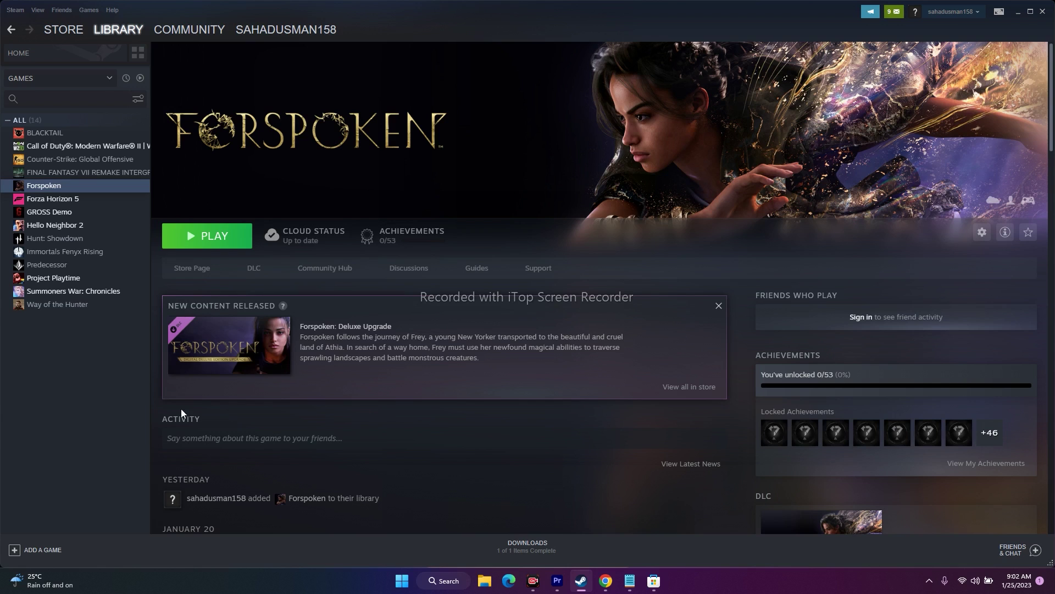
pyautogui.rightClick(68, 186)
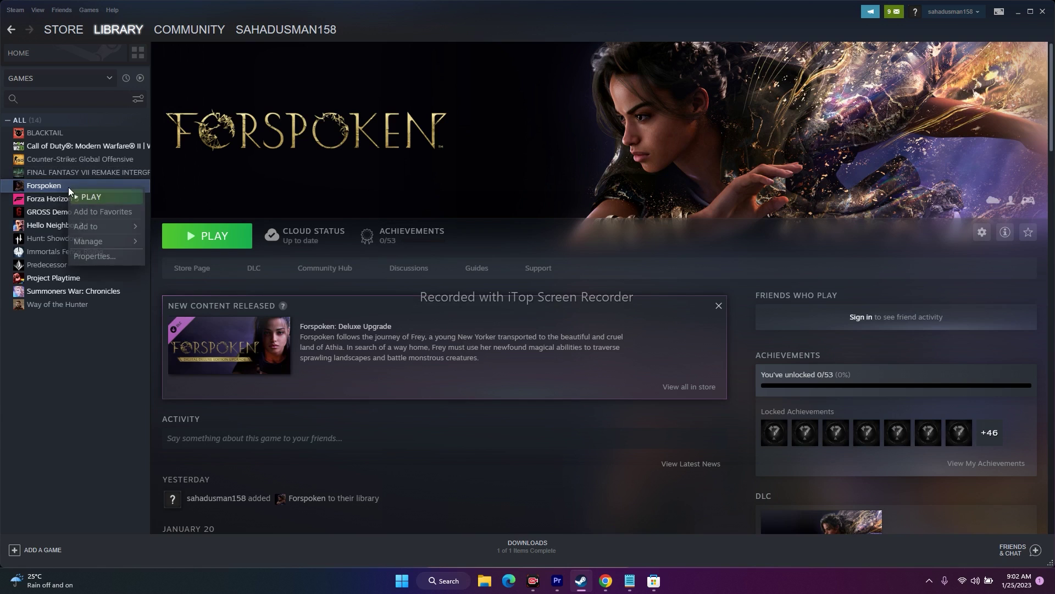
pyautogui.click(82, 255)
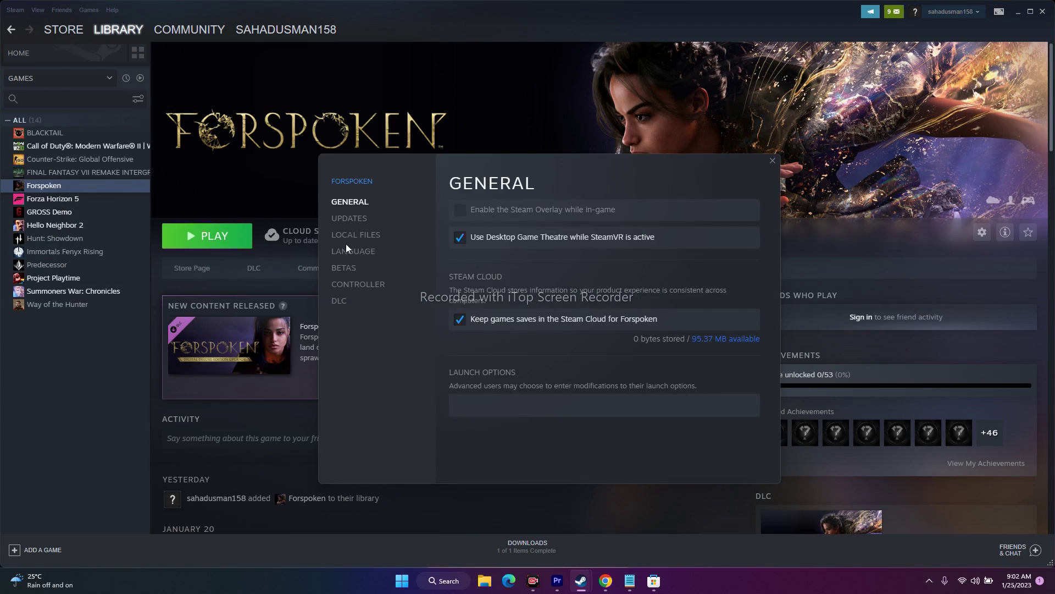
pyautogui.click(361, 237)
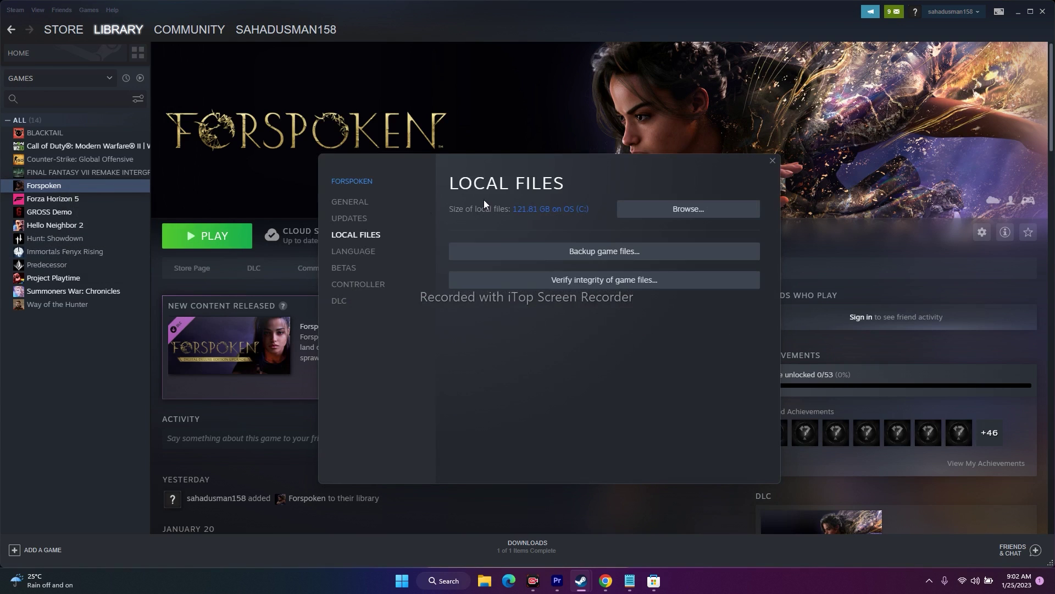
pyautogui.click(691, 214)
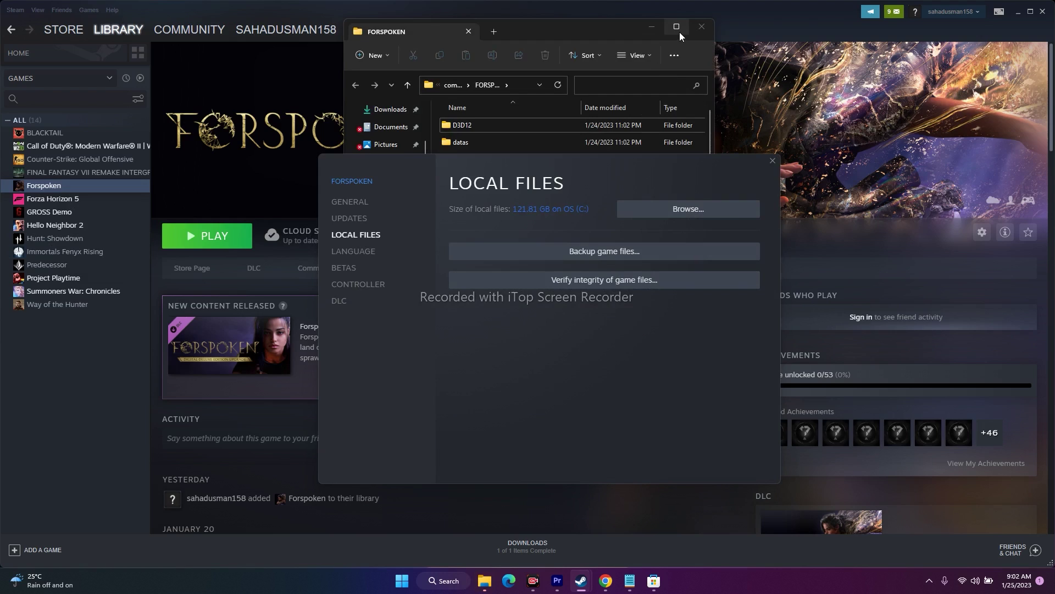
pyautogui.click(677, 27)
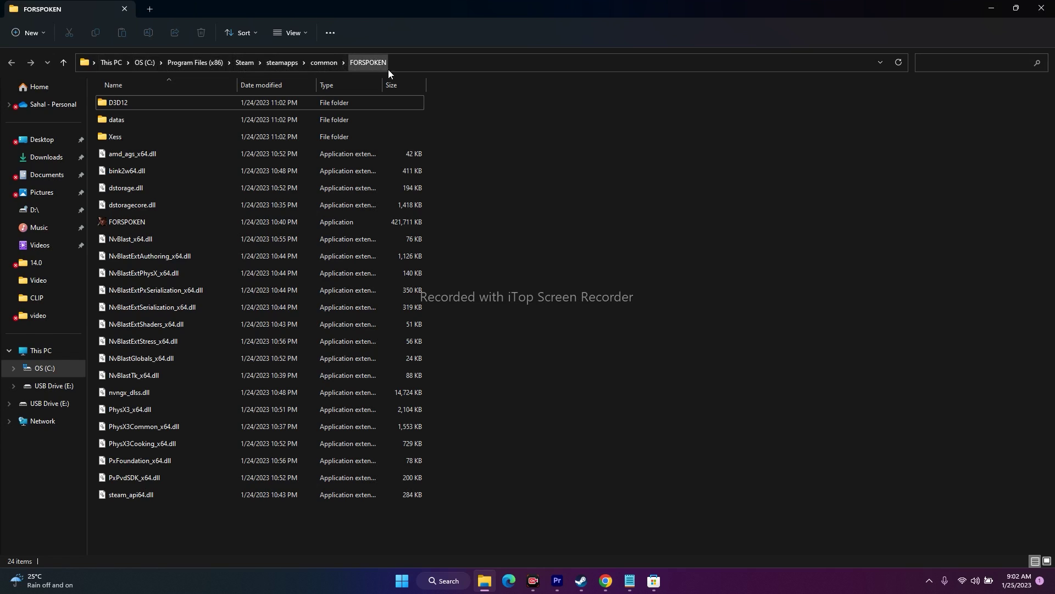
pyautogui.click(145, 223)
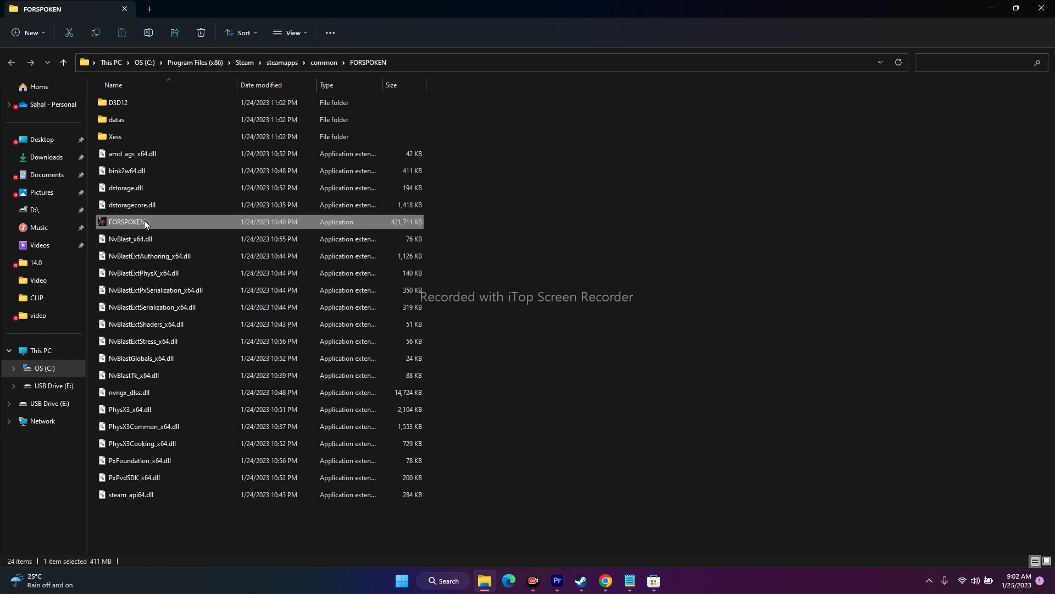
pyautogui.rightClick(186, 223)
pyautogui.click(637, 257)
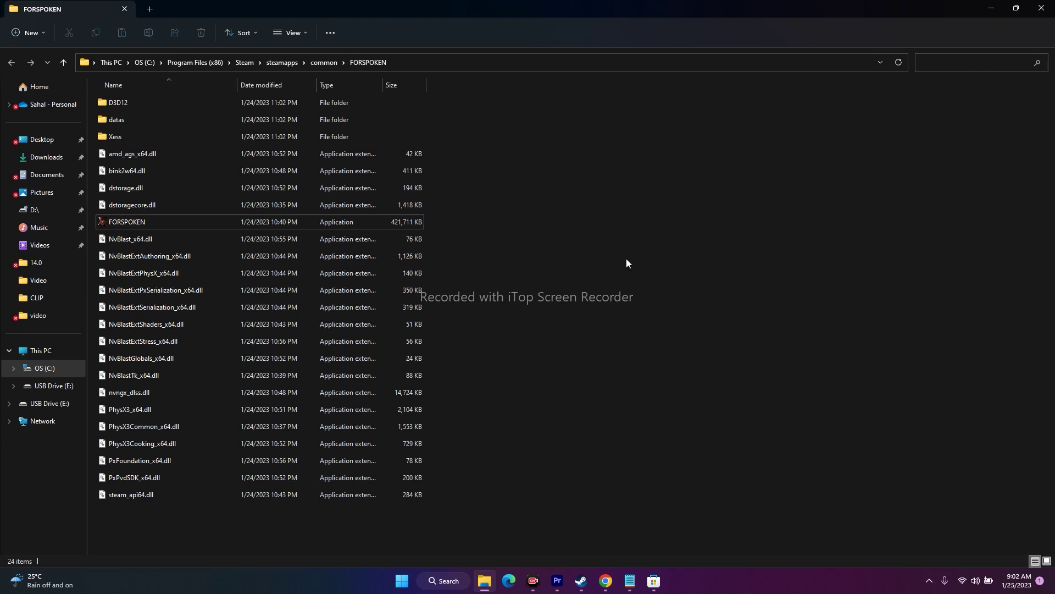
# - Set the FORSPOKEN application to run as an administrator in its compatibility properties and save the change
pyautogui.click(155, 224)
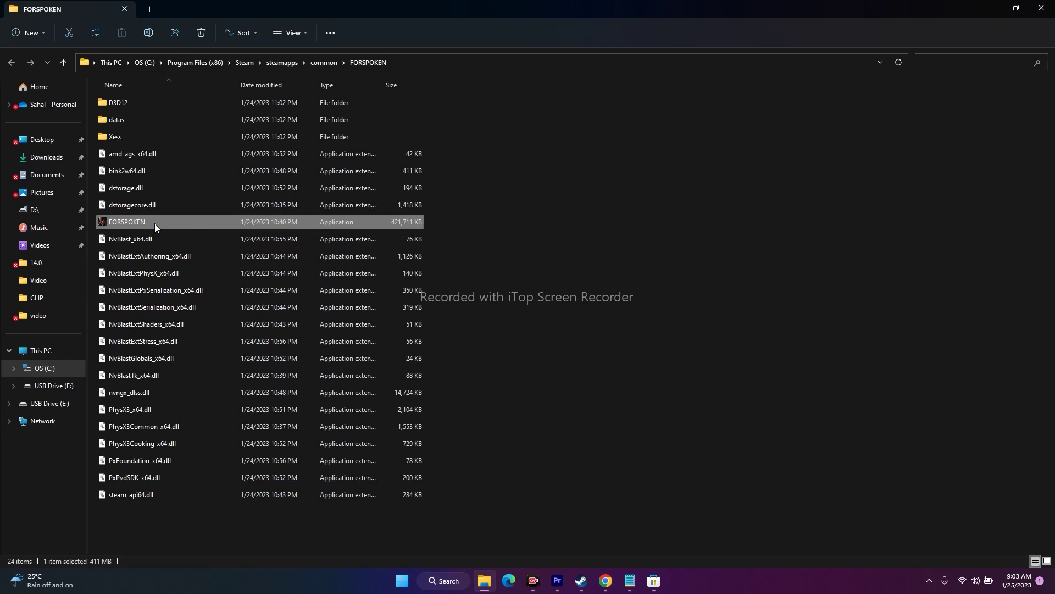
pyautogui.rightClick(154, 223)
pyautogui.click(190, 431)
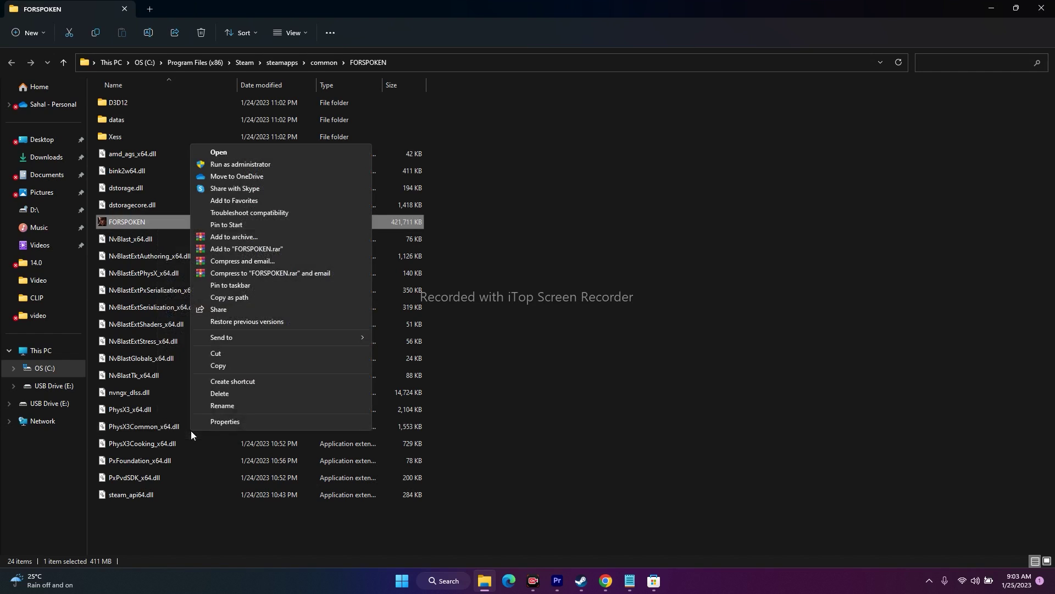
pyautogui.click(219, 423)
pyautogui.click(311, 288)
pyautogui.moveTo(326, 260); pyautogui.dragTo(596, 93)
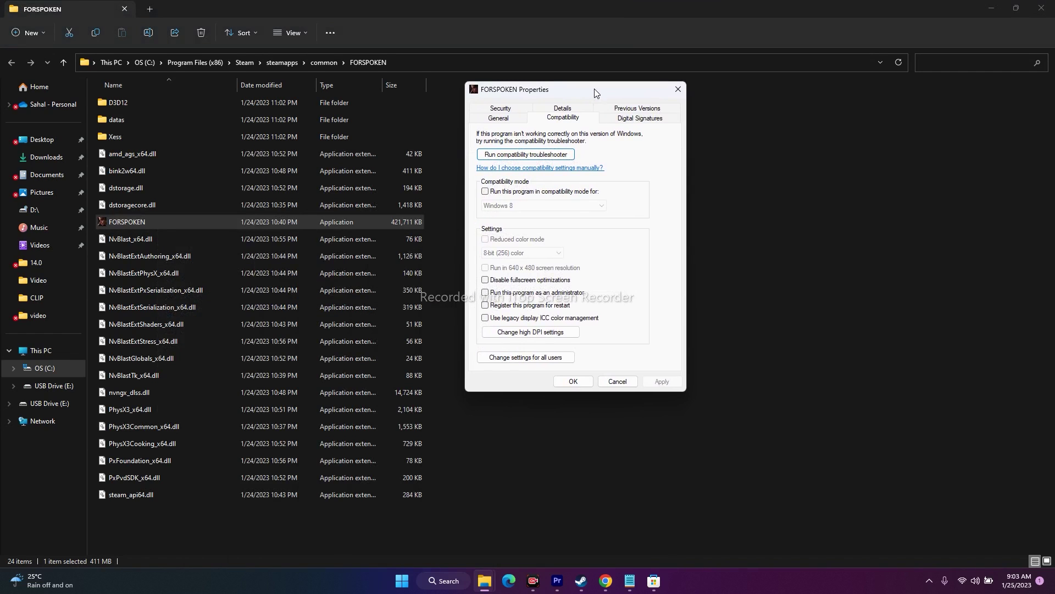
pyautogui.click(485, 293)
pyautogui.click(572, 380)
pyautogui.click(747, 388)
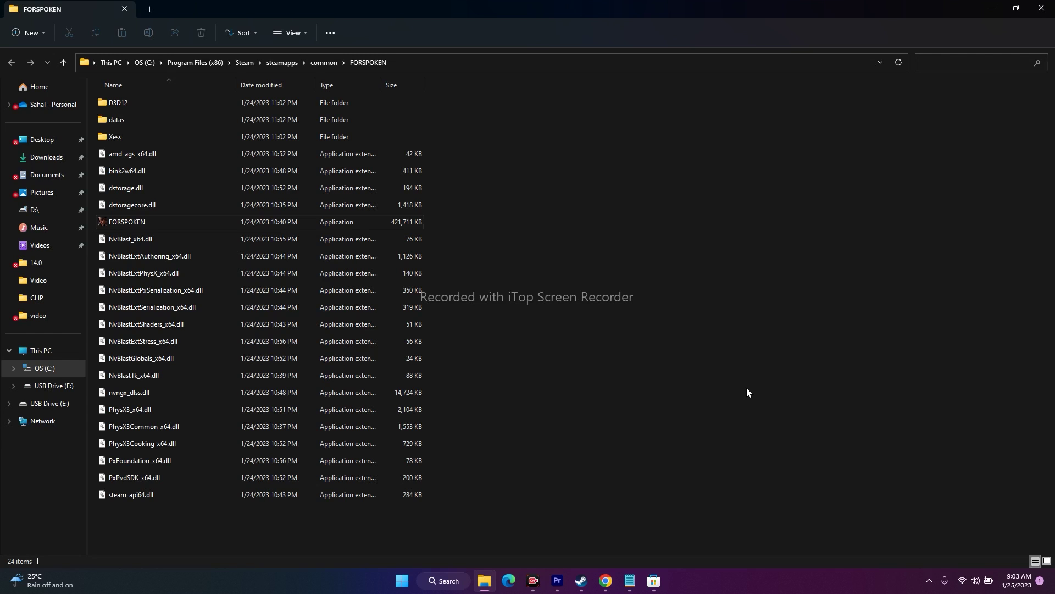
# - Close the FORSPOKEN folder window and the game's Steam properties, and minimize Steam
pyautogui.click(1041, 8)
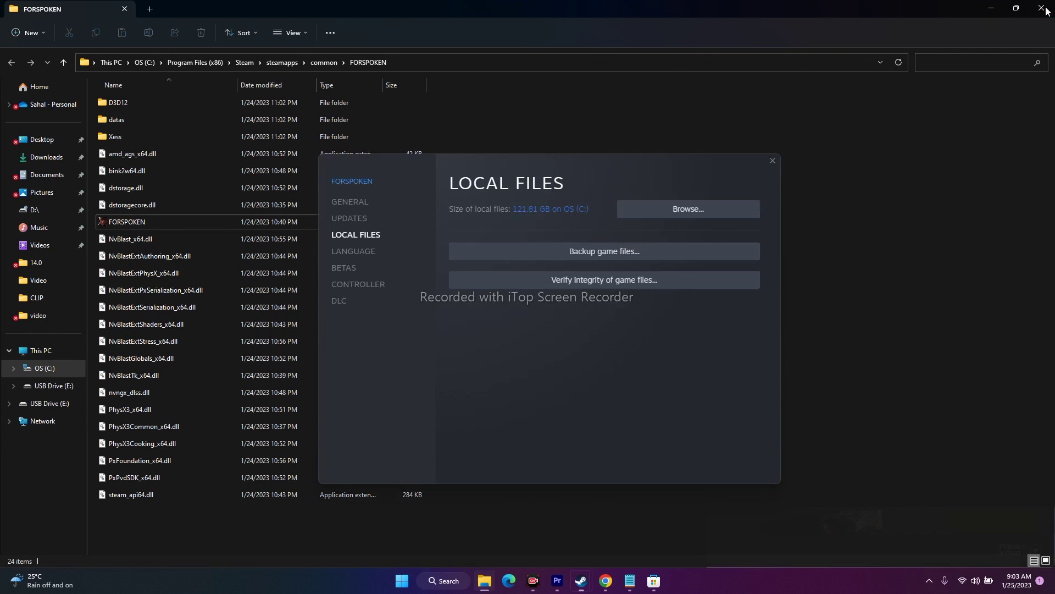
pyautogui.click(772, 161)
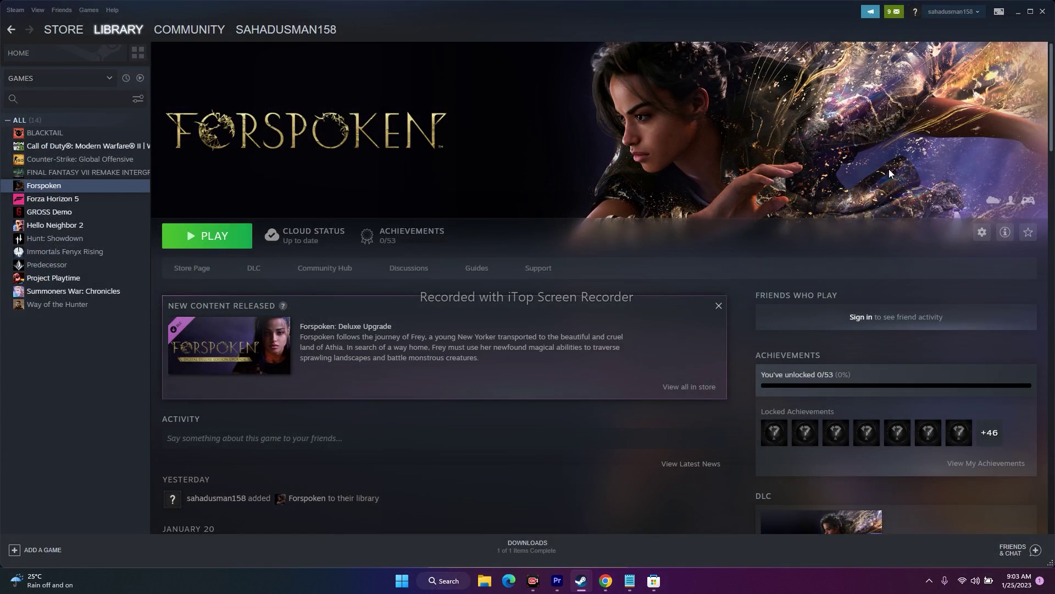
pyautogui.click(1018, 11)
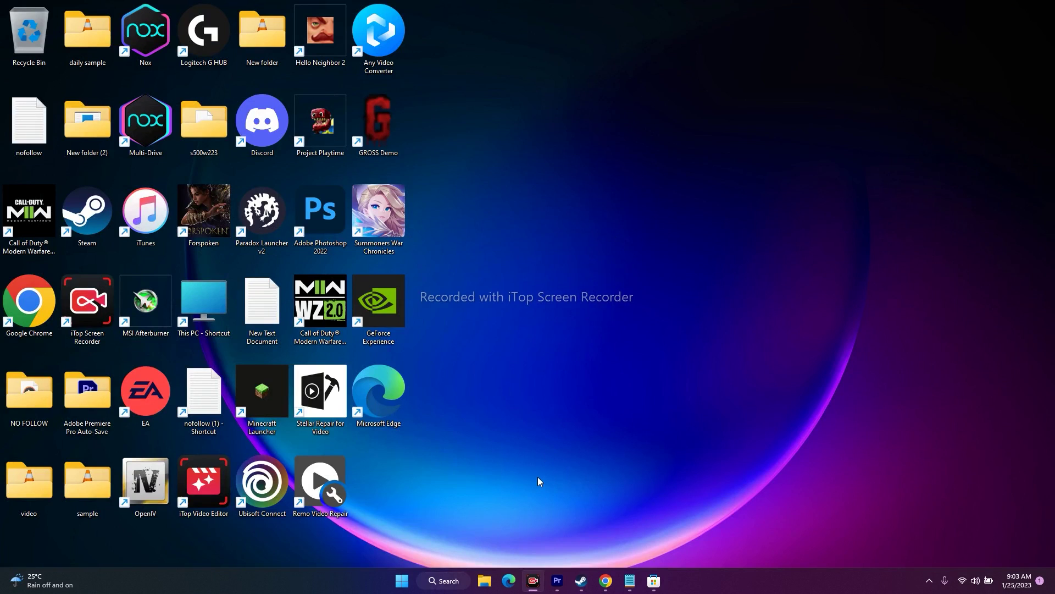
# - View the Documents folder in File Explorer and Forspoken's library page in Steam, putting both windows away
pyautogui.click(484, 580)
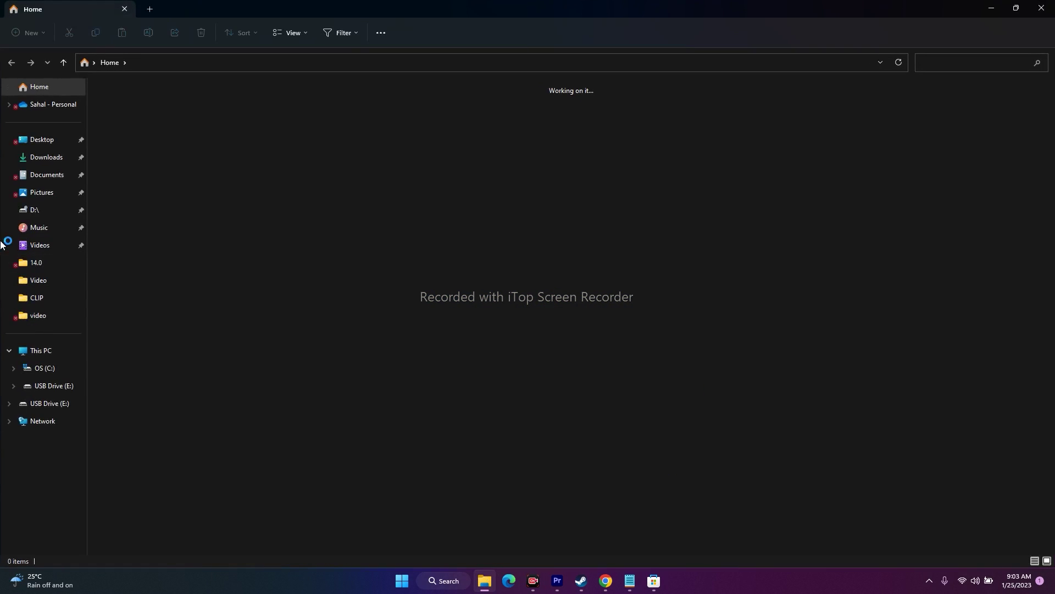
pyautogui.click(47, 174)
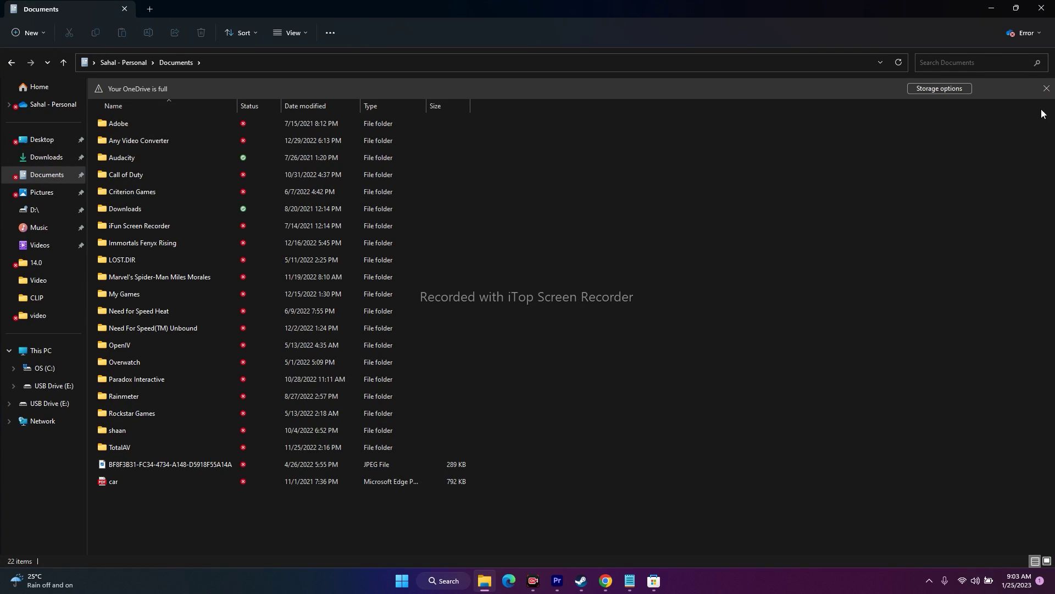
pyautogui.click(1043, 9)
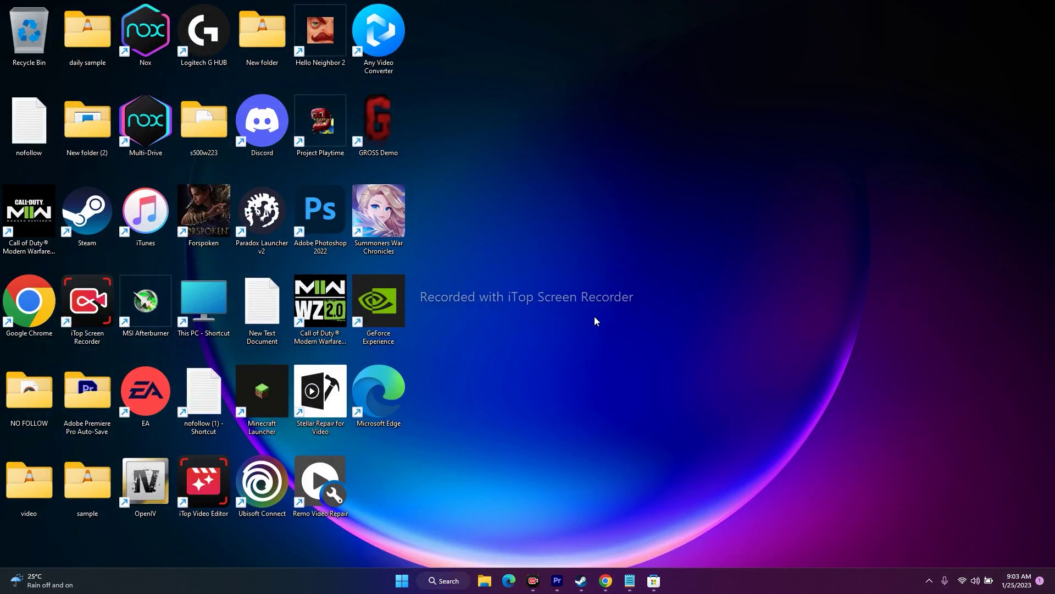
pyautogui.click(584, 578)
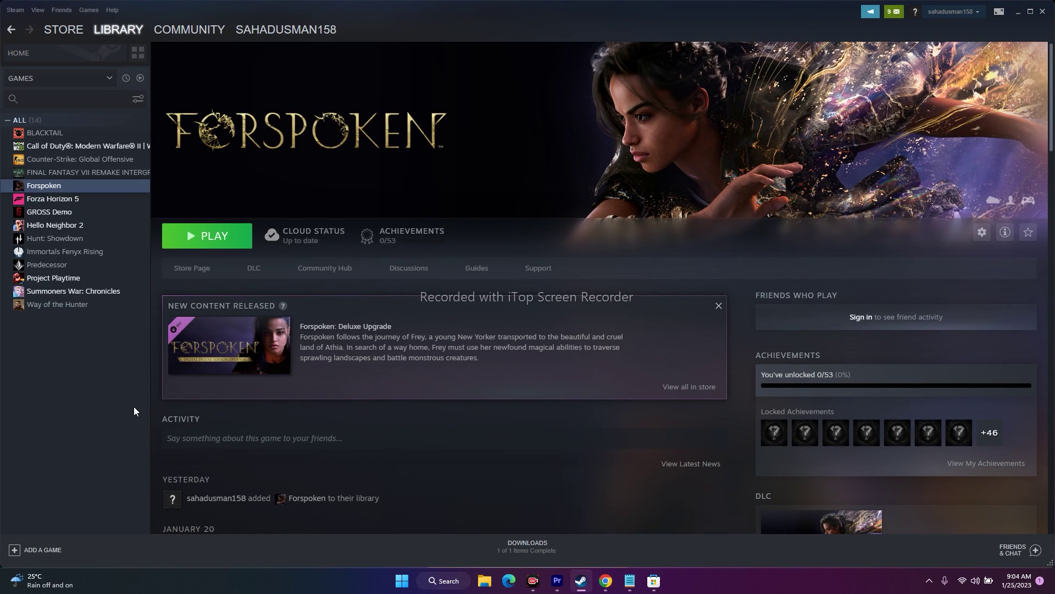
pyautogui.click(1018, 11)
# - Switch to Chrome and review the Visual Studio 2015, 2017, 2019 and 2022 redistributable links on the Visual C++ downloads page
pyautogui.click(605, 581)
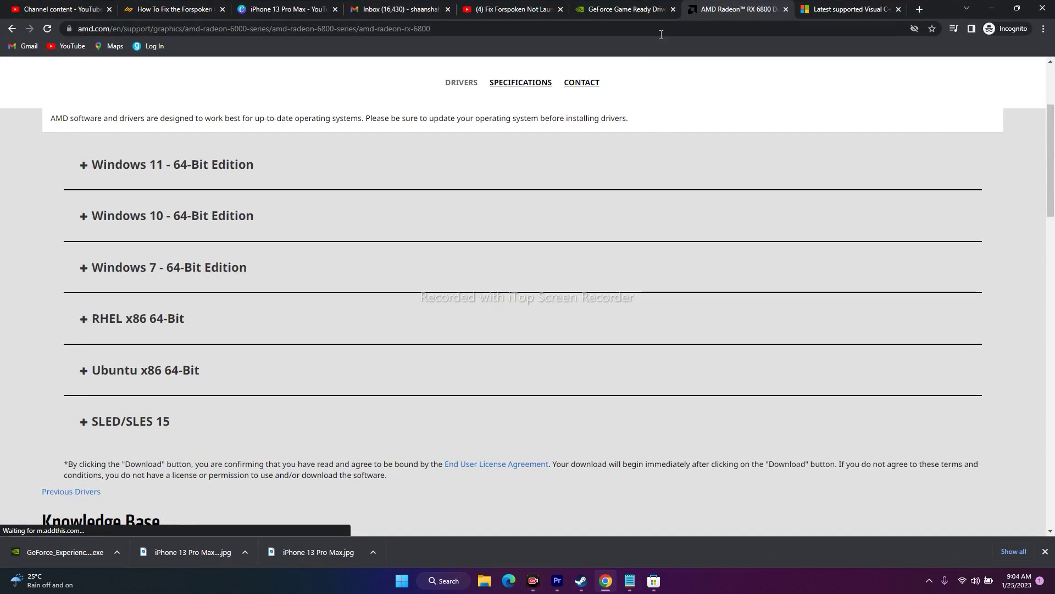
pyautogui.click(832, 7)
pyautogui.scroll(-2, 998, 322)
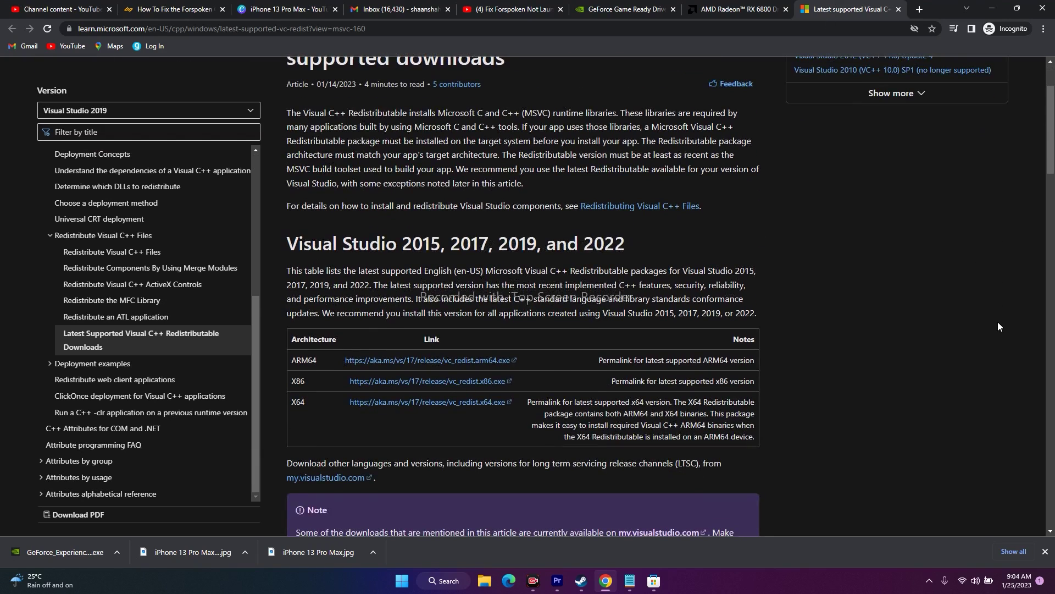
pyautogui.scroll(-1, 998, 326)
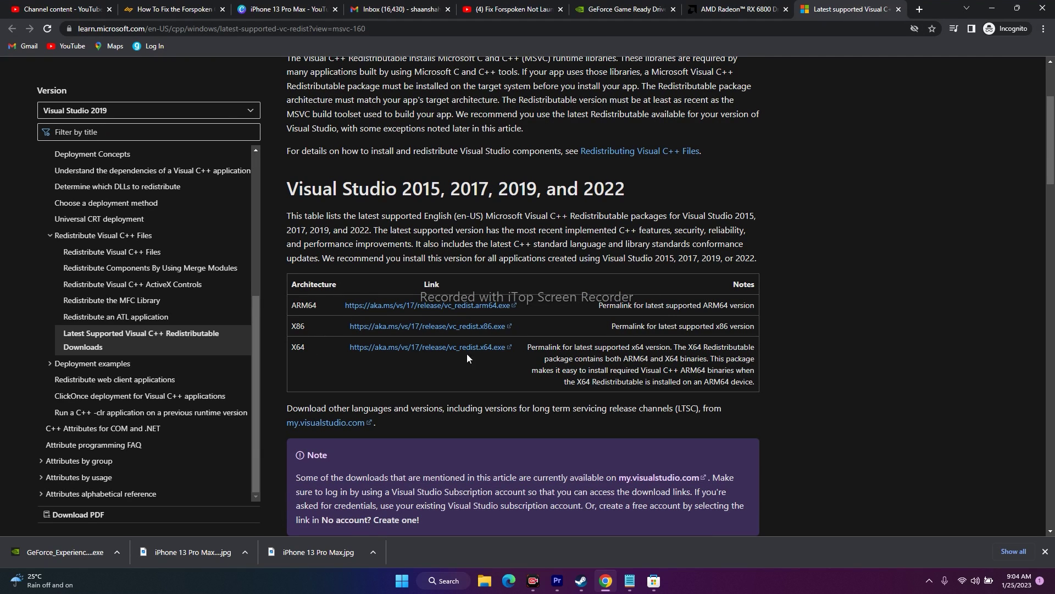
pyautogui.click(992, 8)
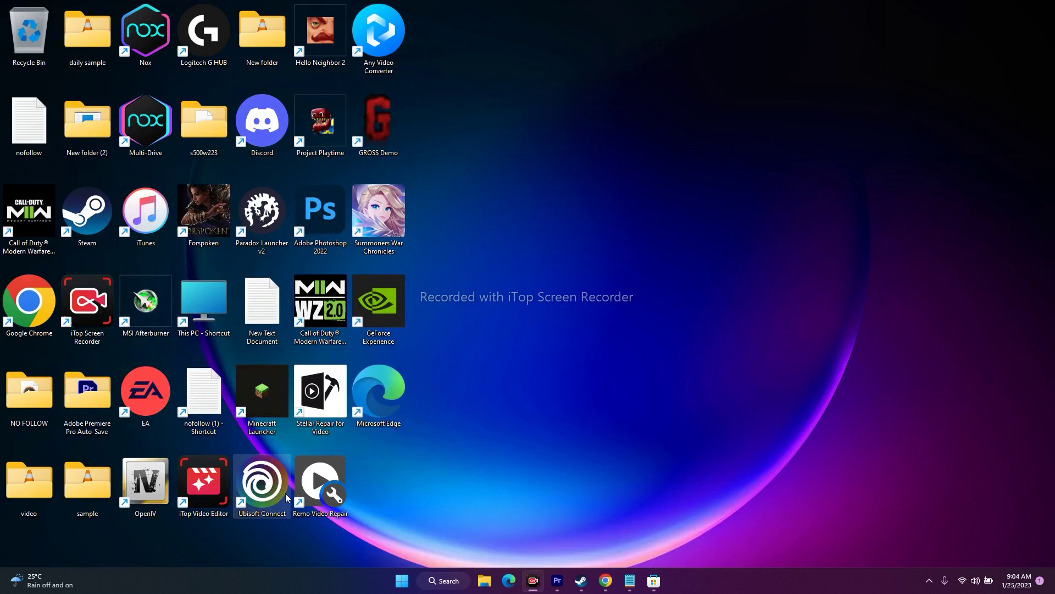
# - Check the PC's system type on the Windows Settings About page and revisit the Visual C++ download links in Chrome
pyautogui.click(439, 581)
pyautogui.click(388, 319)
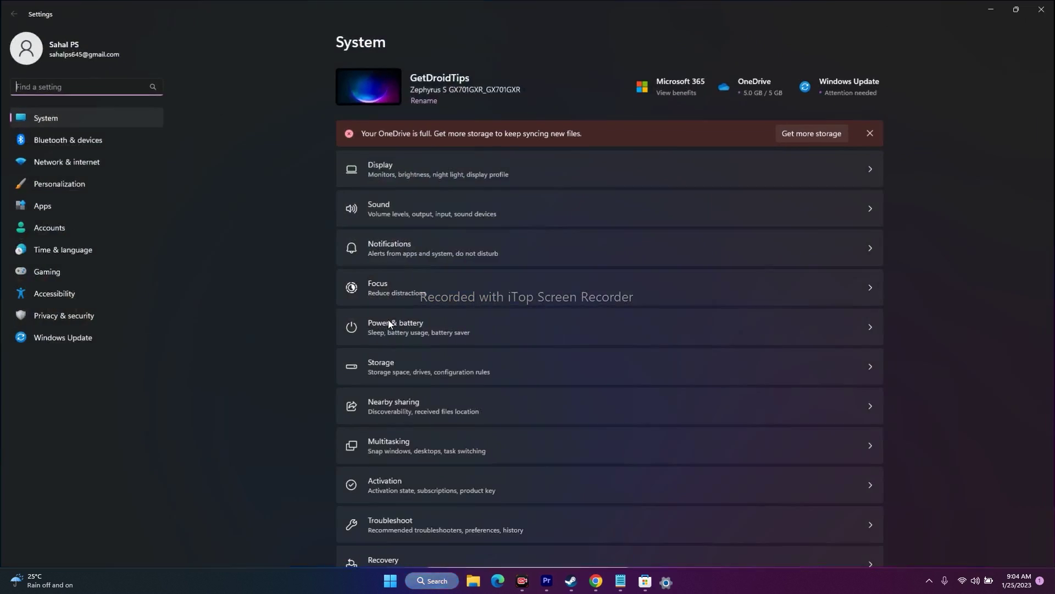
pyautogui.click(62, 123)
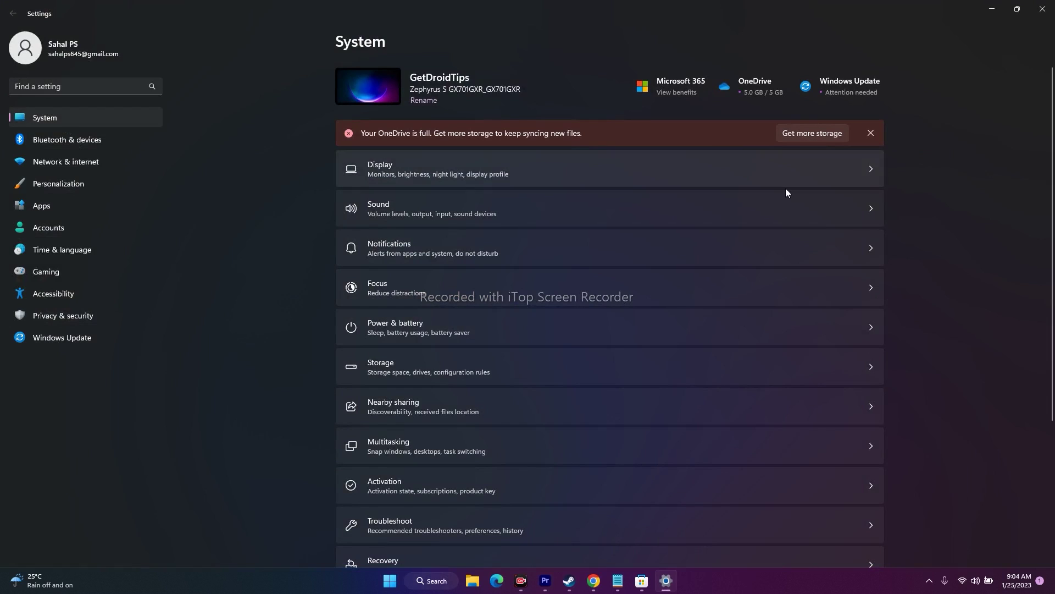
pyautogui.scroll(-3, 923, 222)
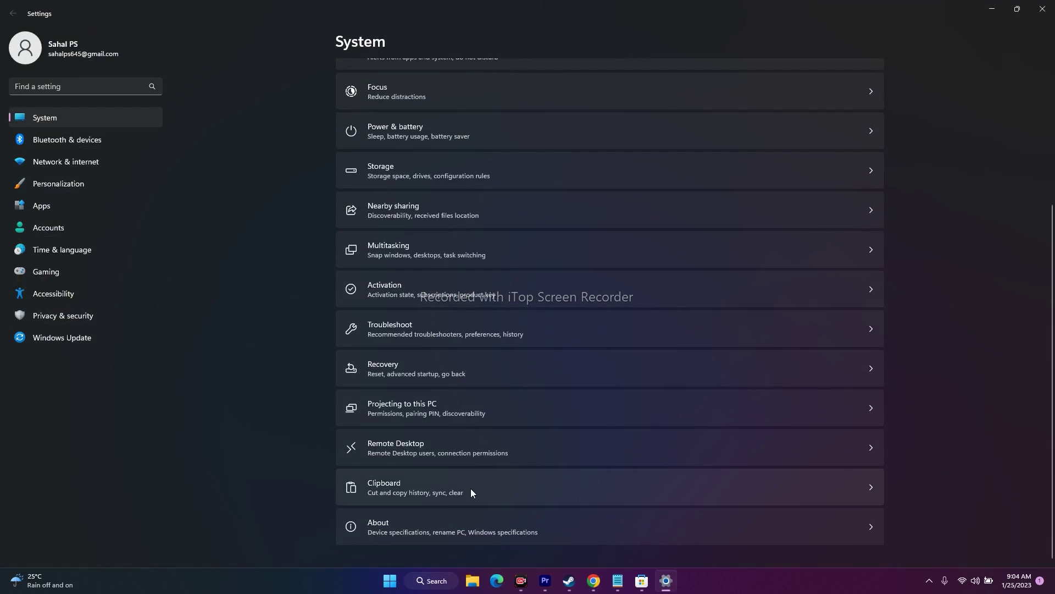
pyautogui.click(397, 514)
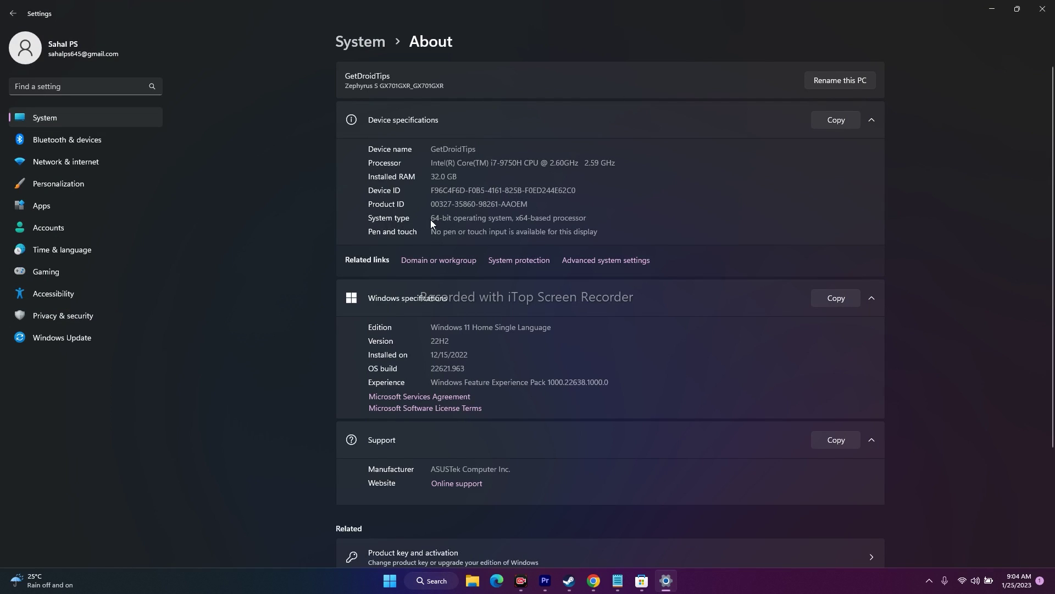
pyautogui.moveTo(434, 218); pyautogui.dragTo(596, 222)
pyautogui.click(603, 222)
pyautogui.click(1042, 8)
pyautogui.click(606, 581)
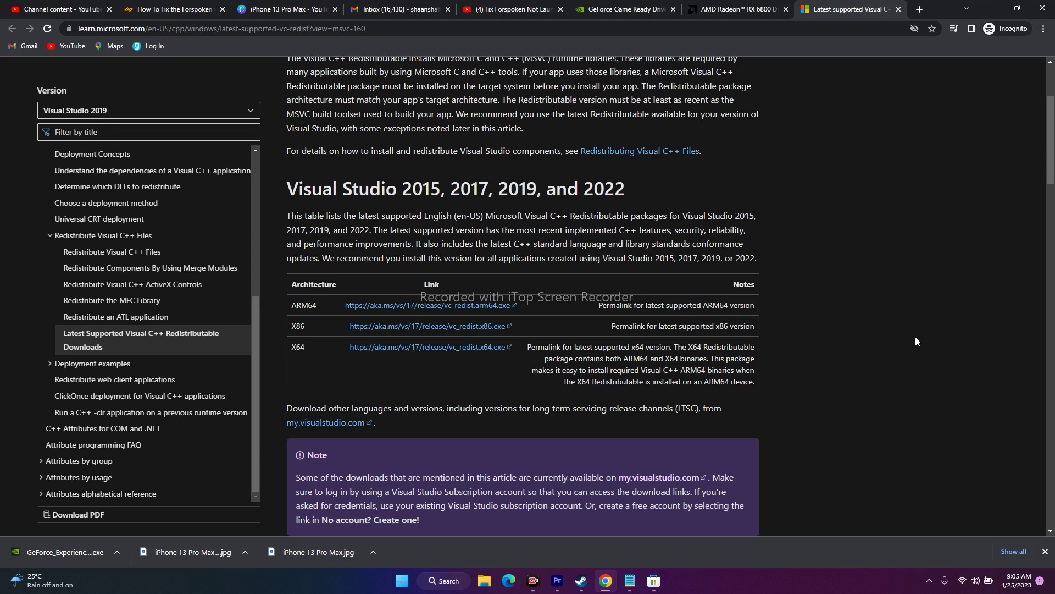
pyautogui.click(991, 9)
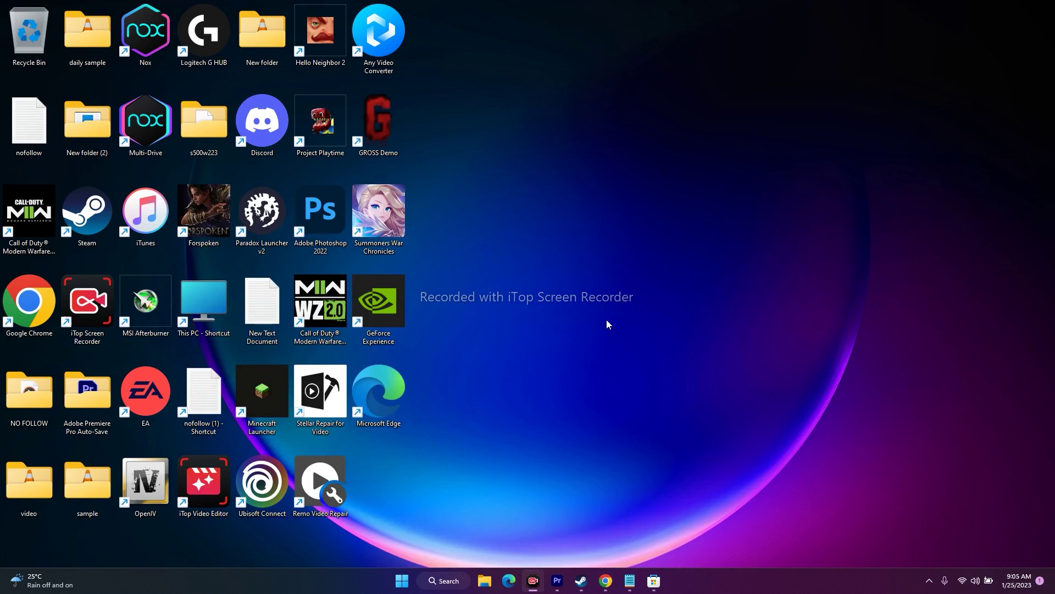
# - Open Task Manager from the desktop and maximize its window
pyautogui.rightClick(402, 580)
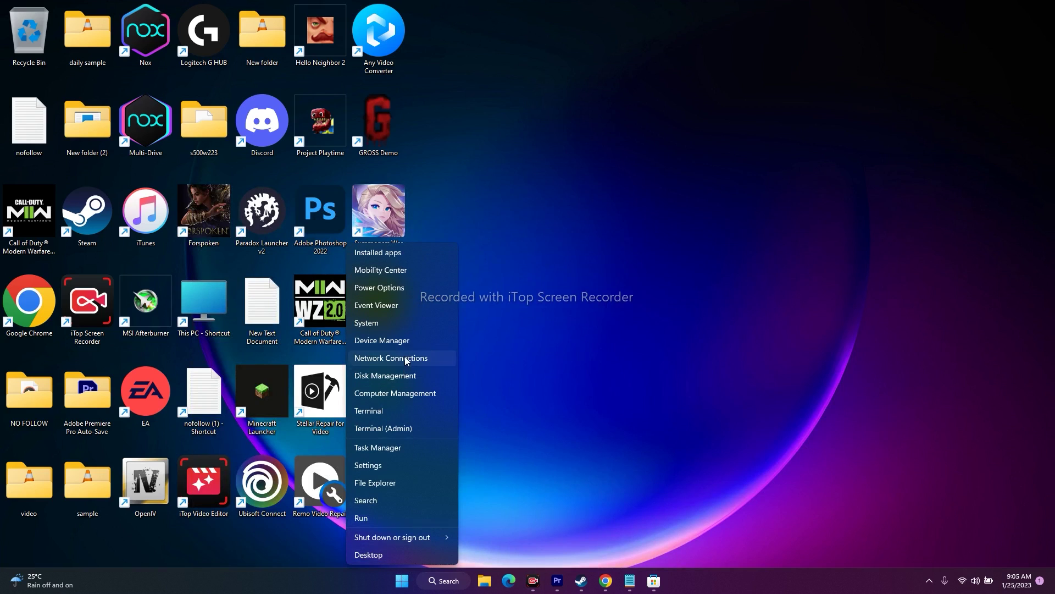
pyautogui.click(417, 448)
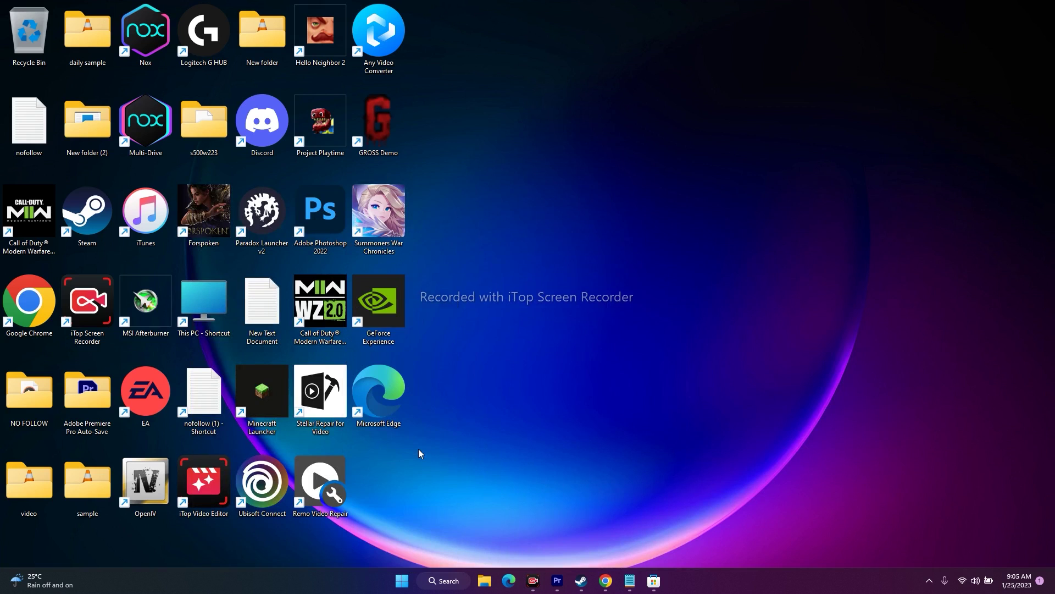
pyautogui.doubleClick(754, 60)
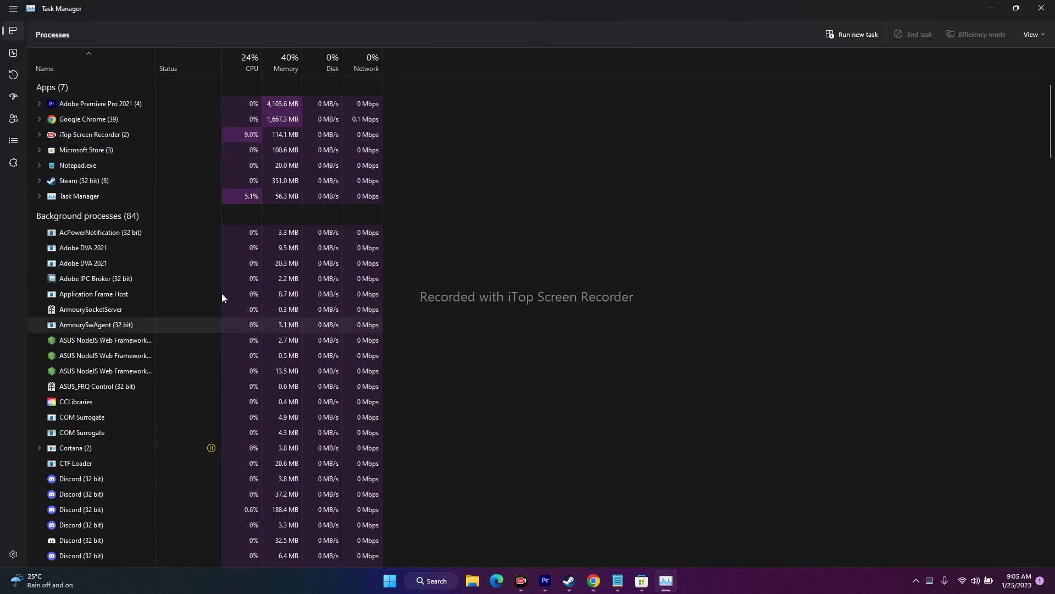
# - Examine the full list of running apps and background processes in Task Manager
pyautogui.scroll(-2, 140, 133)
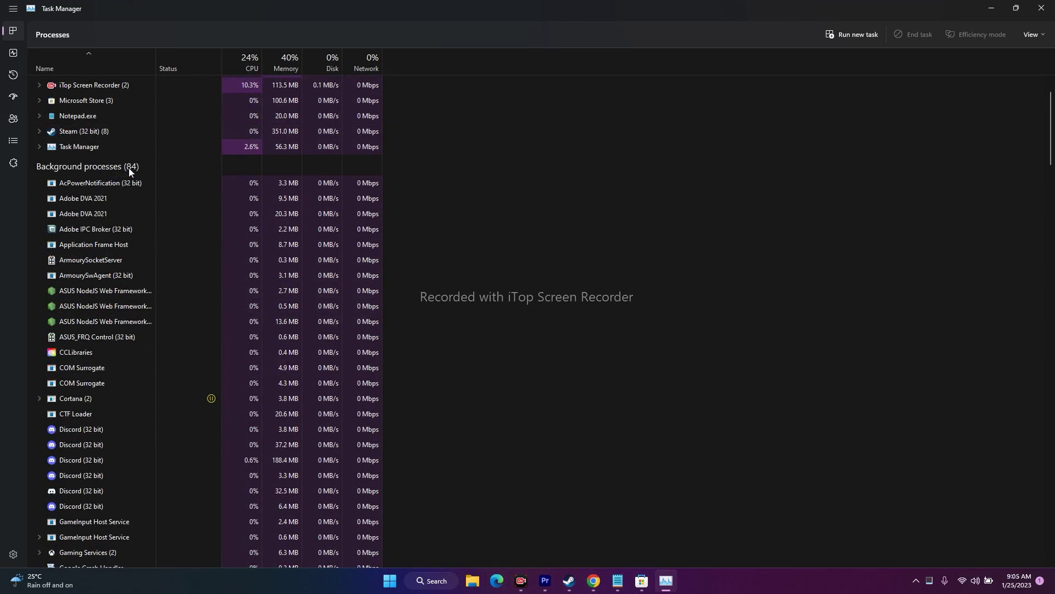
pyautogui.scroll(-3, 119, 284)
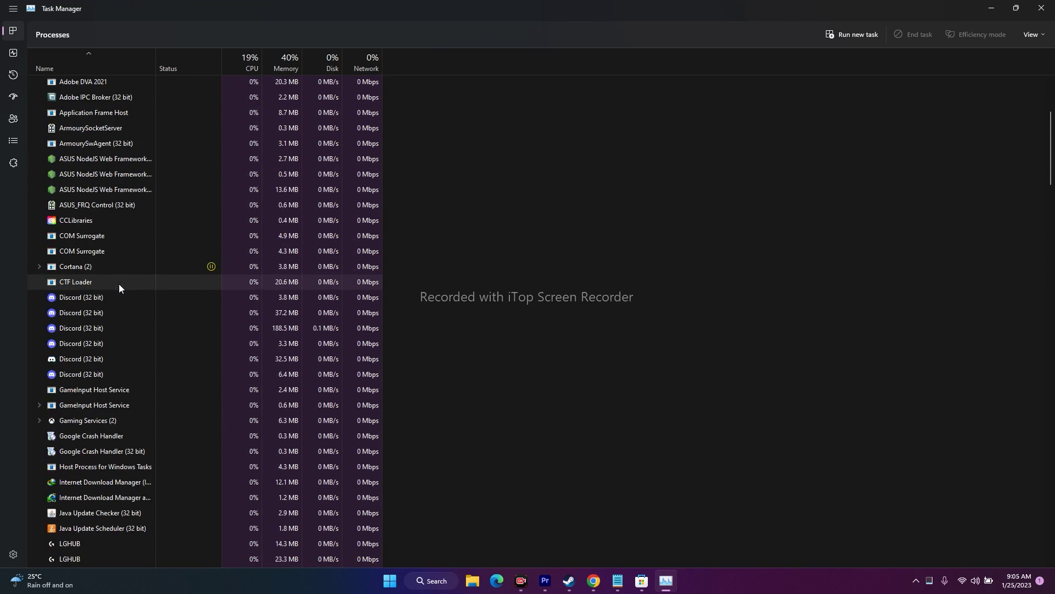
pyautogui.scroll(-1, 119, 283)
pyautogui.scroll(-1, 114, 259)
pyautogui.scroll(-4, 114, 262)
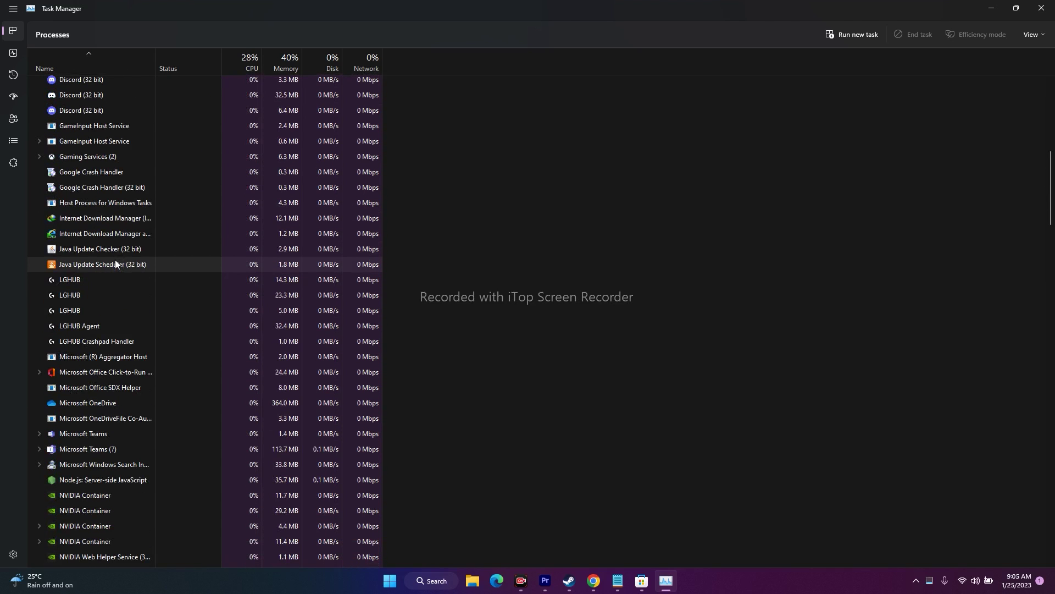
pyautogui.scroll(-4, 81, 277)
pyautogui.scroll(-5, 111, 294)
pyautogui.scroll(10, 111, 297)
pyautogui.scroll(7, 112, 297)
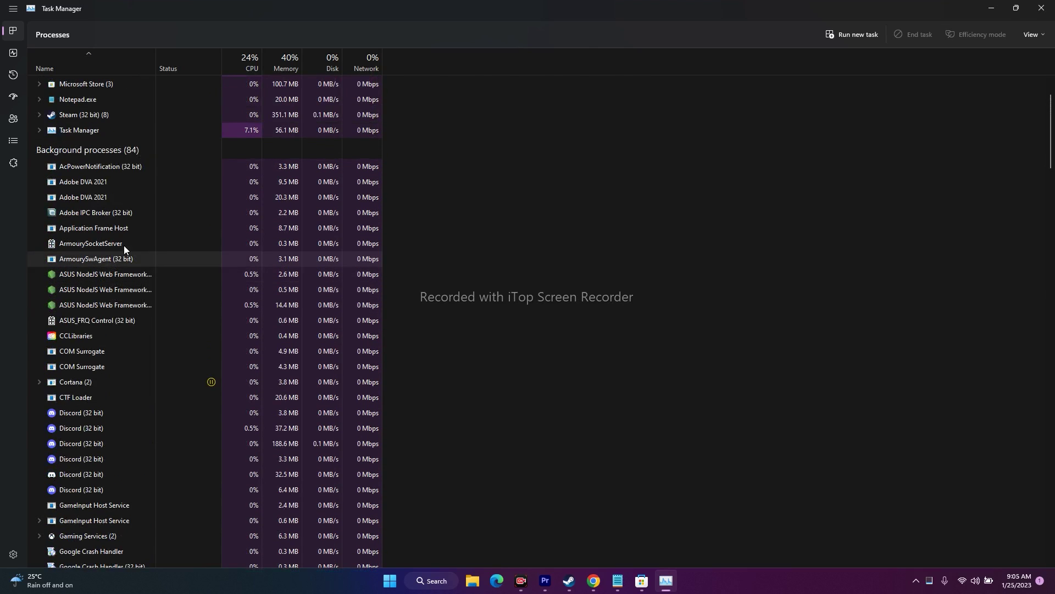
# - End the AcPowerNotification and first Adobe DVA 2021 background processes and dismiss the error dialog
pyautogui.rightClick(95, 165)
pyautogui.click(128, 173)
pyautogui.rightClick(98, 182)
pyautogui.rightClick(95, 172)
pyautogui.click(102, 176)
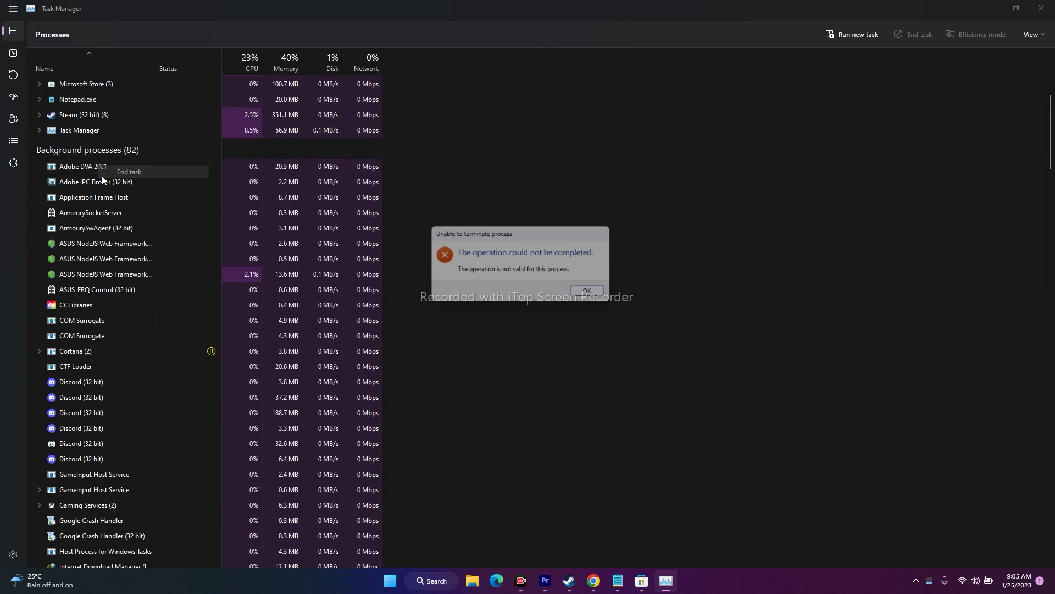
pyautogui.click(590, 294)
# - Try to end Discord background processes and close Task Manager
pyautogui.scroll(-2, 121, 188)
pyautogui.scroll(4, 124, 262)
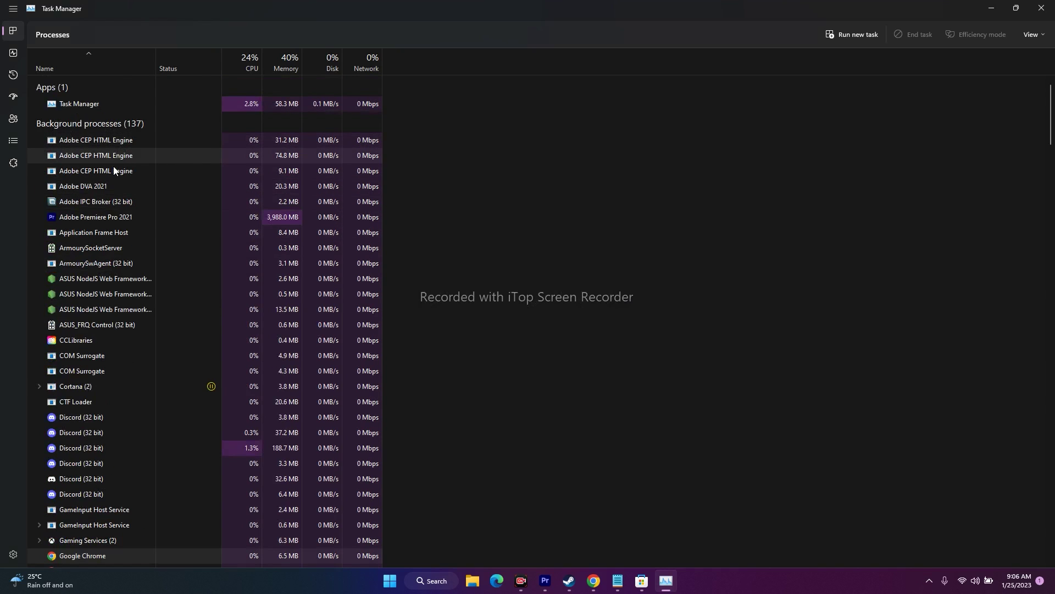
pyautogui.scroll(-1, 114, 244)
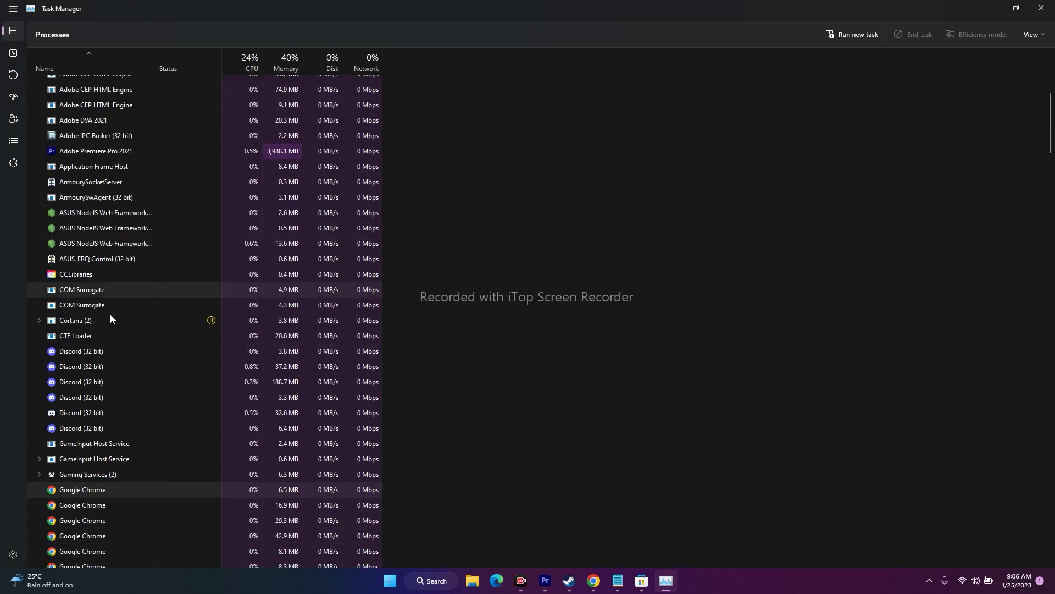
pyautogui.scroll(-1, 108, 321)
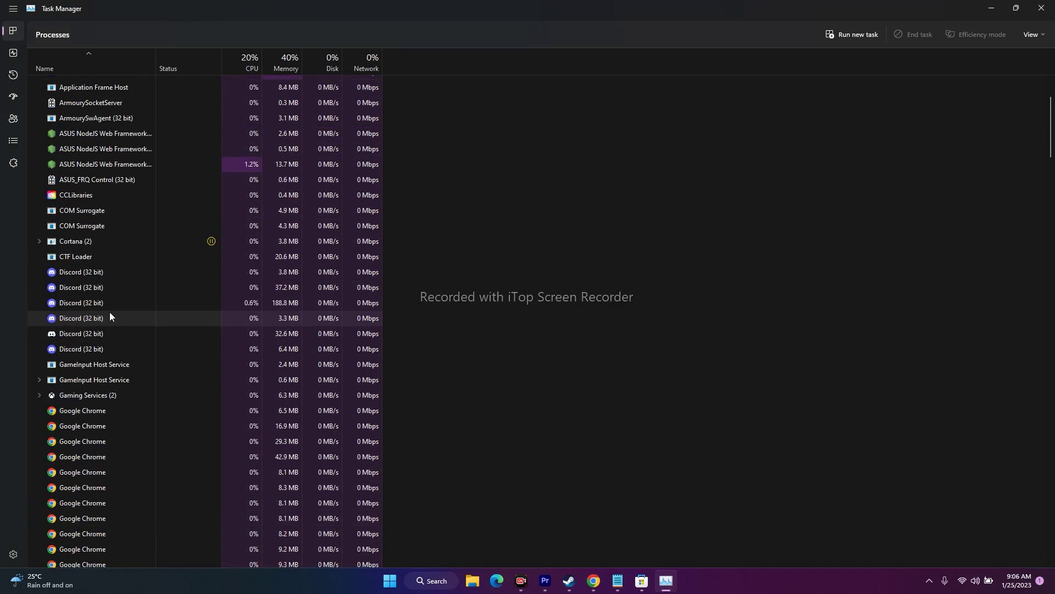
pyautogui.scroll(-1, 87, 348)
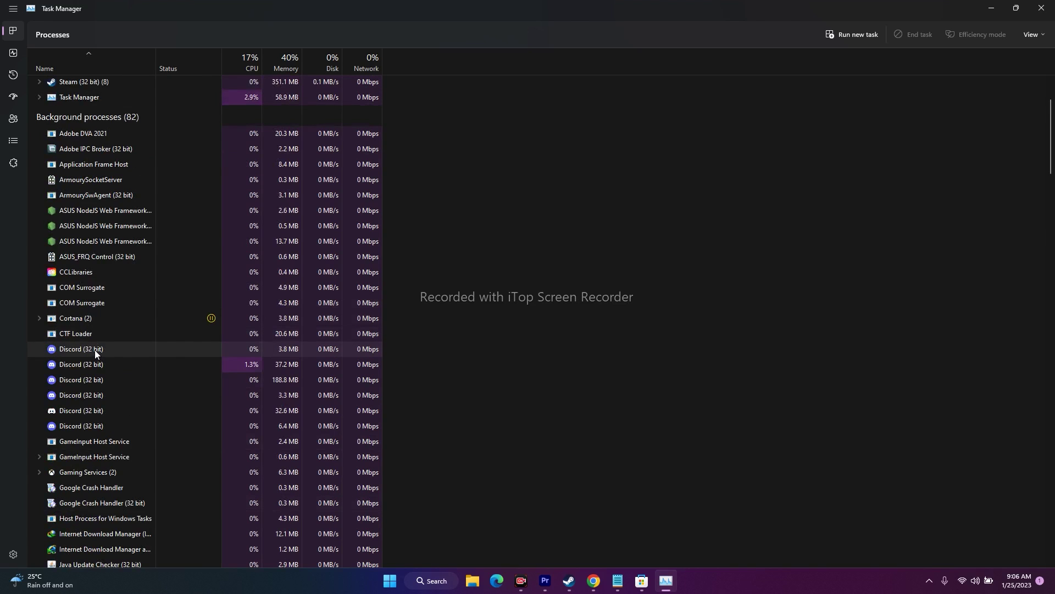
pyautogui.rightClick(95, 349)
pyautogui.click(113, 355)
pyautogui.rightClick(93, 321)
pyautogui.click(112, 324)
pyautogui.scroll(-2, 143, 296)
pyautogui.scroll(-2, 143, 296)
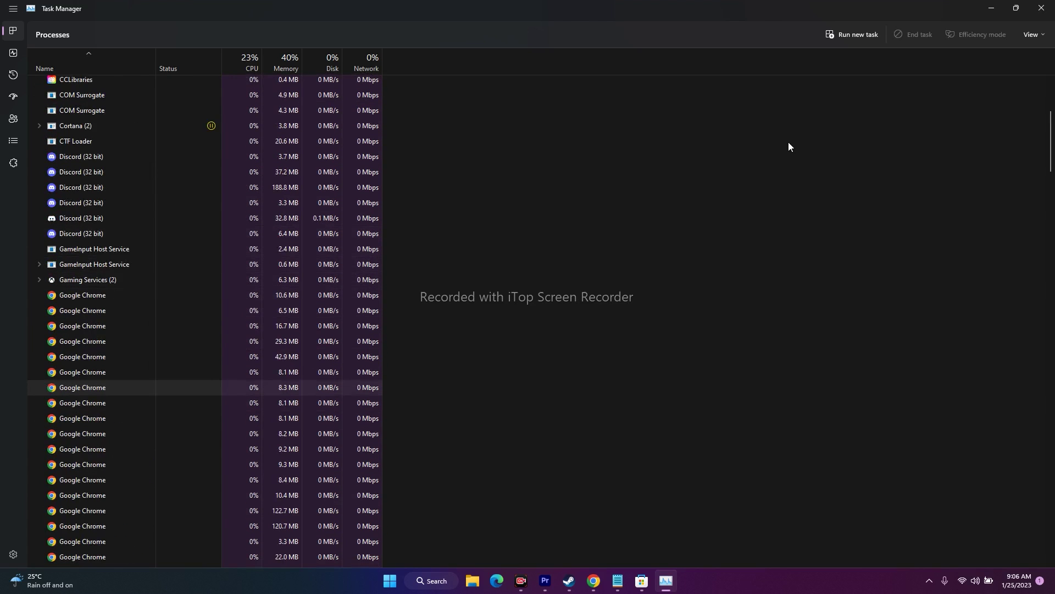
pyautogui.click(1041, 8)
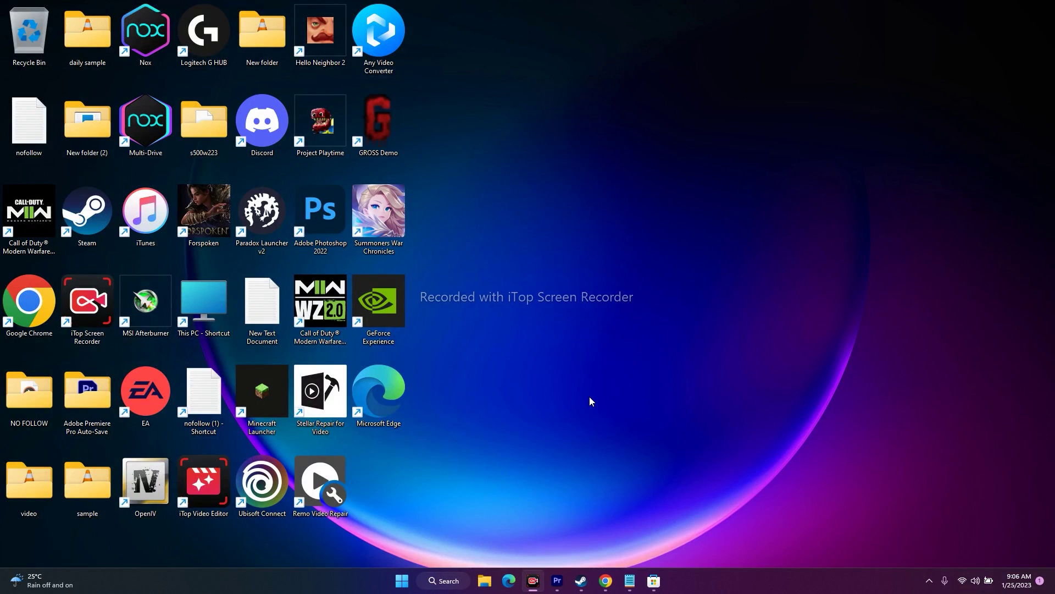
# - Switch to Steam and check the general properties of Forspoken, including the Steam Overlay setting, then close them
pyautogui.click(575, 581)
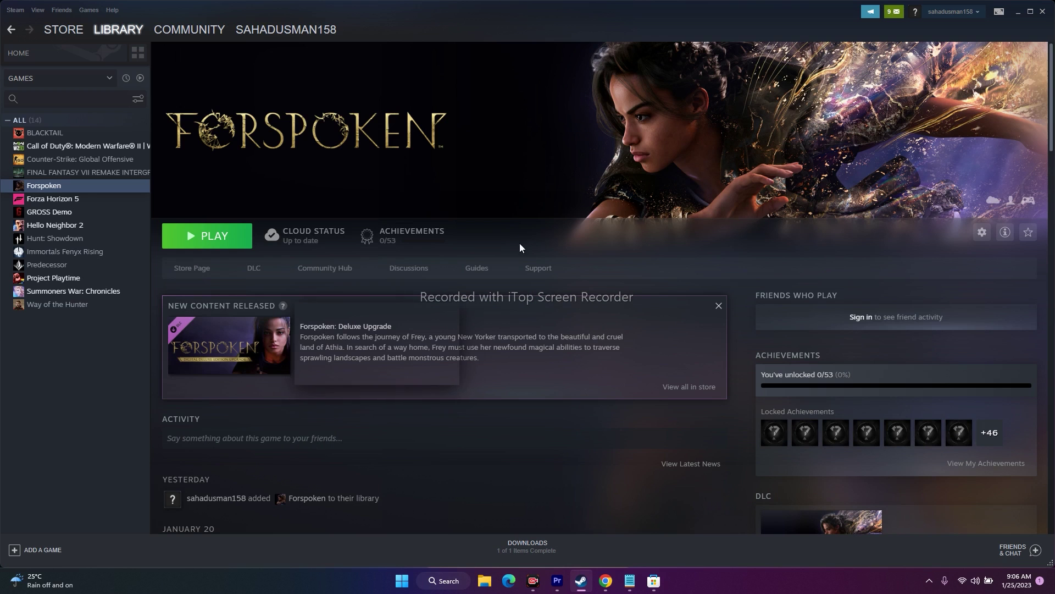
pyautogui.rightClick(54, 186)
pyautogui.click(86, 255)
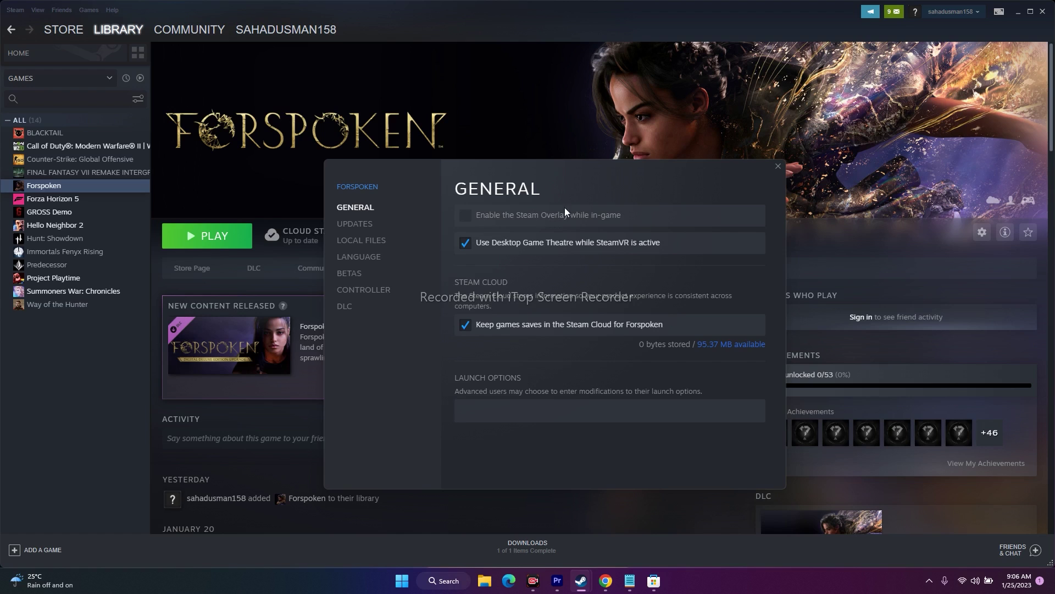
pyautogui.click(778, 166)
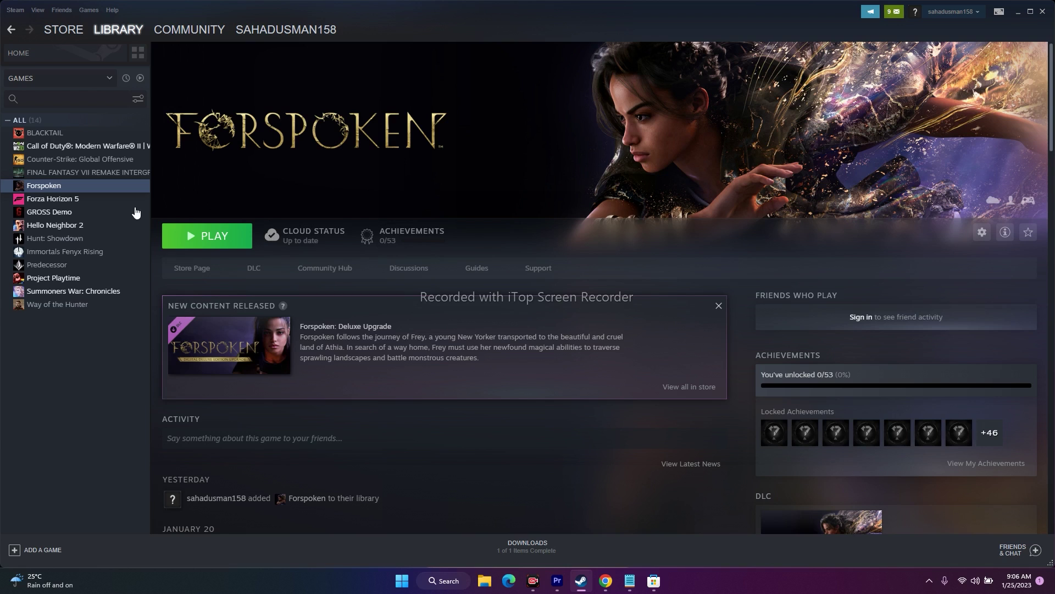
# - Start verifying the integrity of Forspoken's local files from its properties and minimize Steam
pyautogui.rightClick(58, 187)
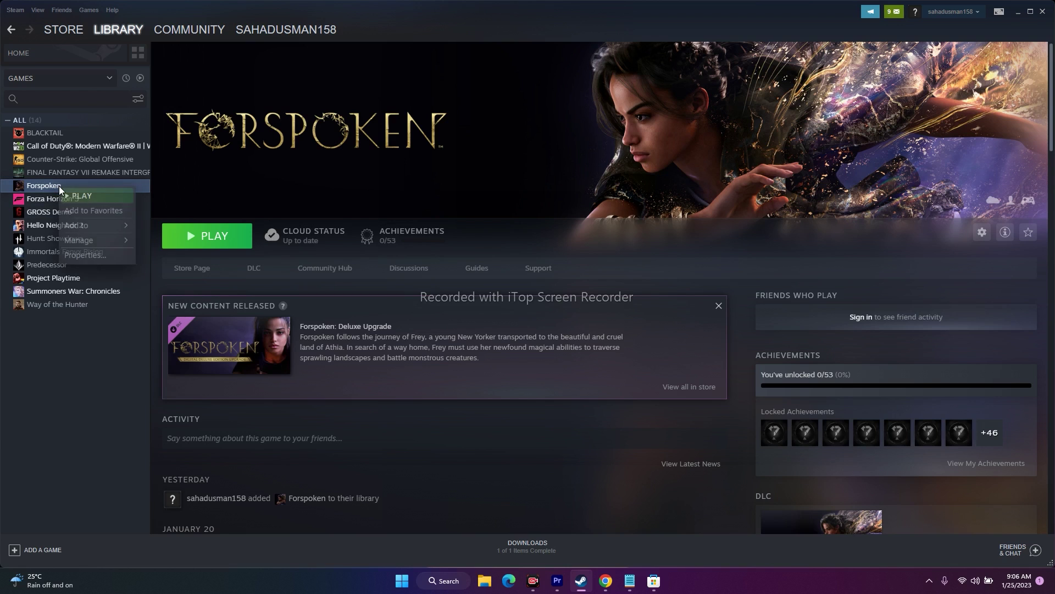
pyautogui.click(82, 255)
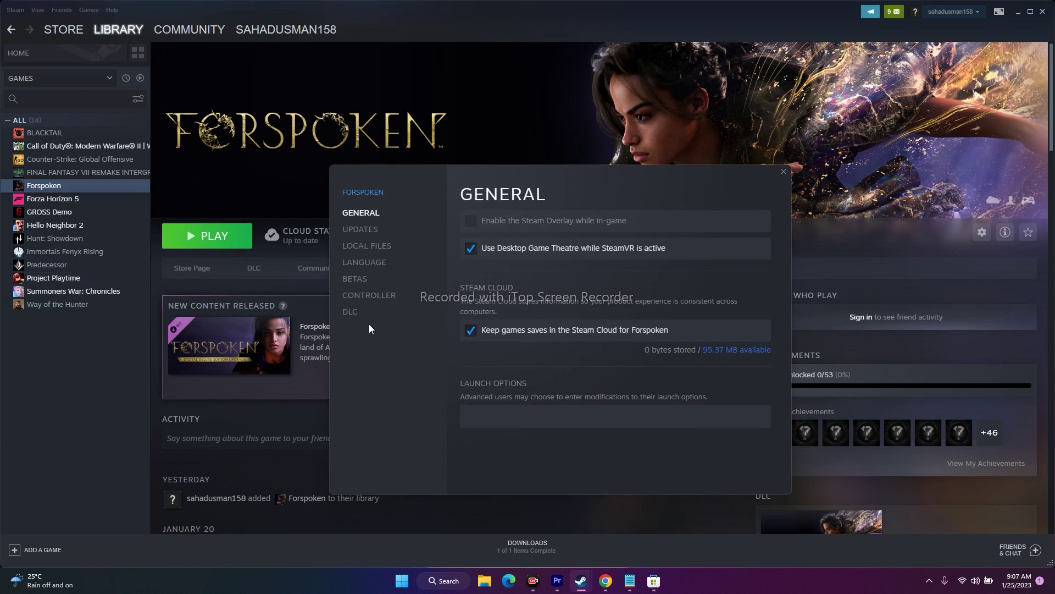
pyautogui.click(373, 263)
pyautogui.click(366, 245)
pyautogui.click(628, 293)
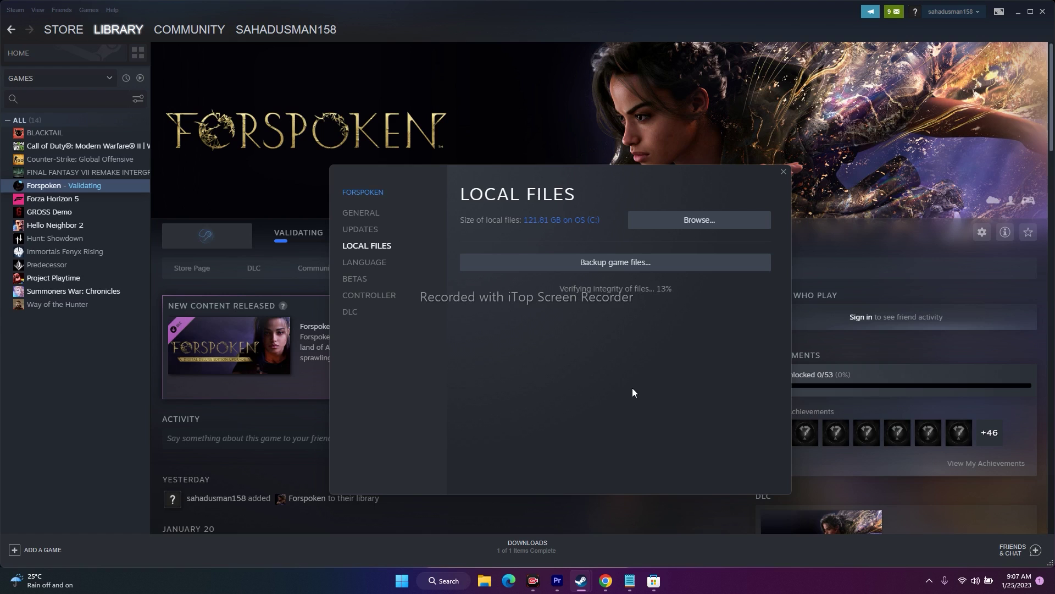
pyautogui.click(1018, 11)
# - Search Windows for "SYSTE", open System Configuration and show its list of services
pyautogui.click(443, 580)
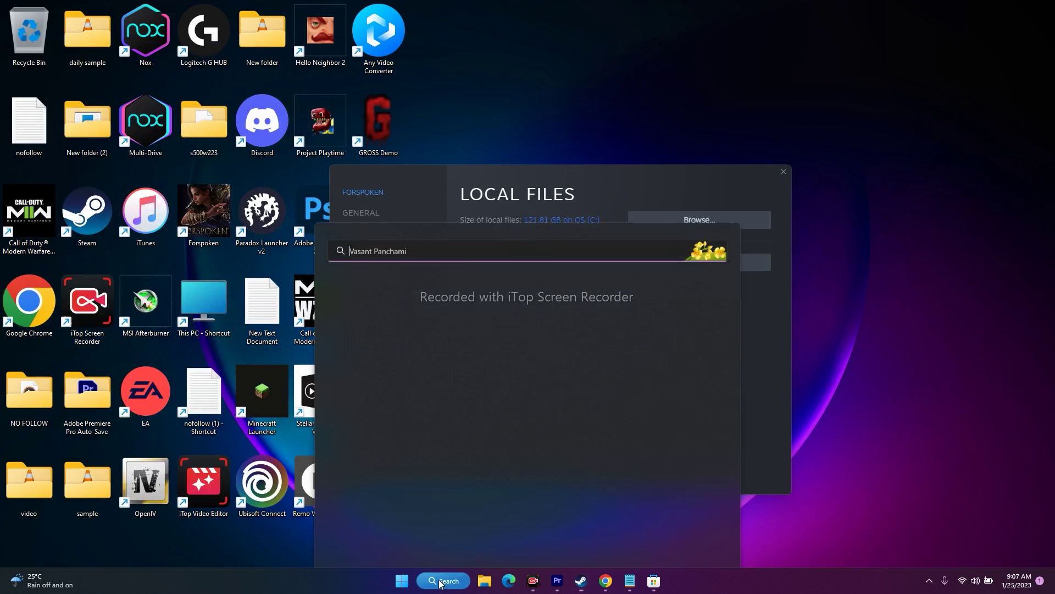
pyautogui.write('SYSTE')
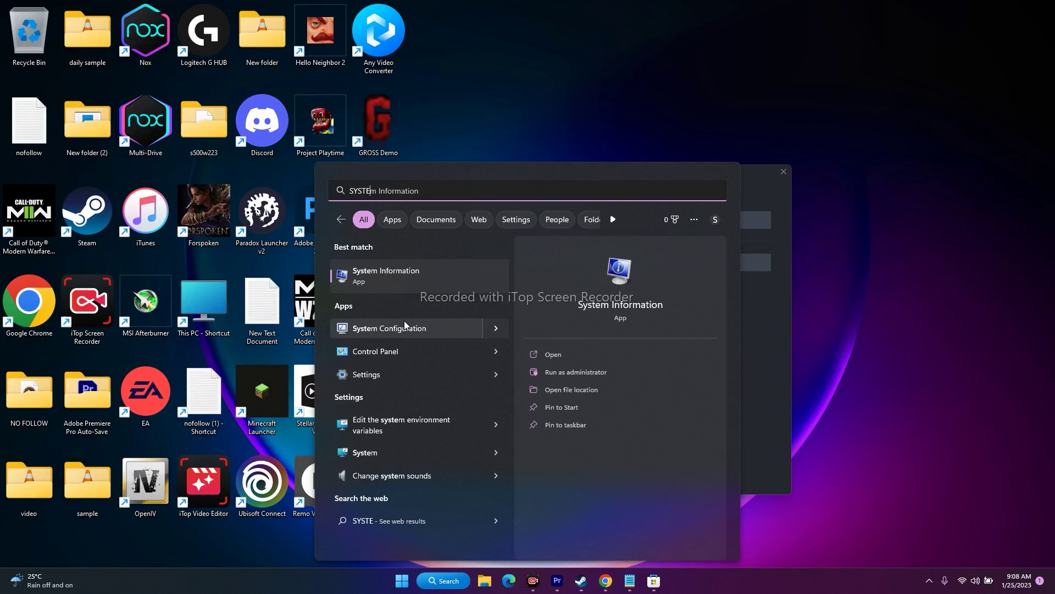
pyautogui.click(405, 321)
pyautogui.moveTo(561, 186); pyautogui.dragTo(575, 124)
pyautogui.click(464, 142)
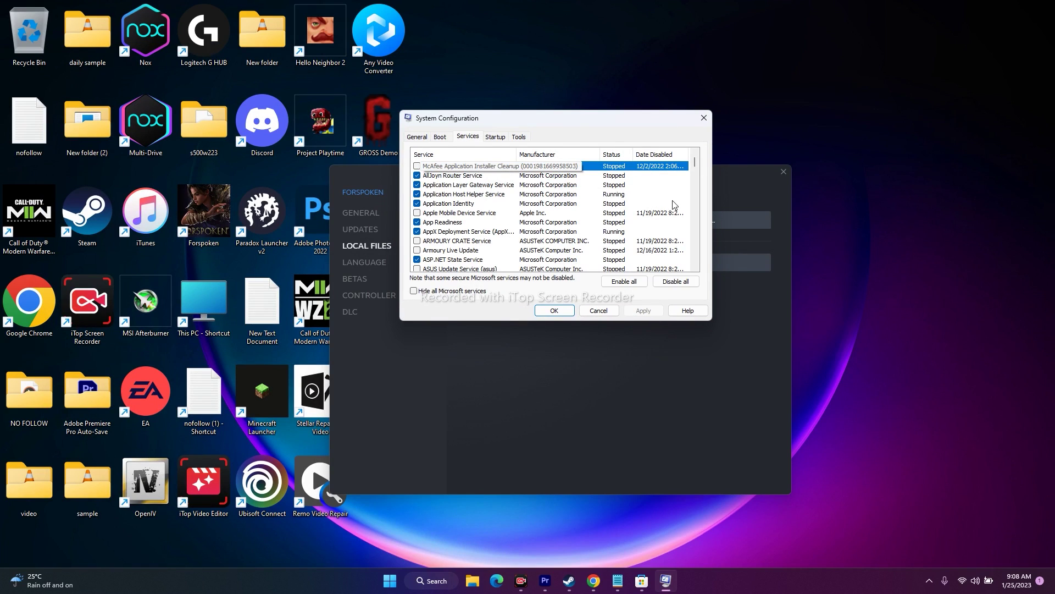
# - Hide all Microsoft services in the services list and cancel System Configuration without saving
pyautogui.click(448, 293)
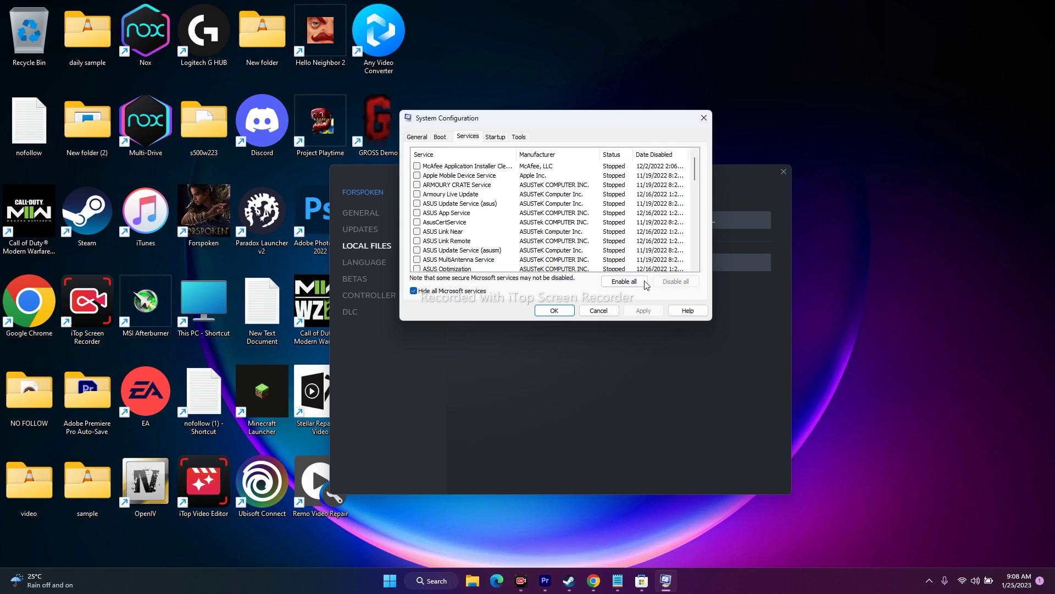
pyautogui.click(475, 293)
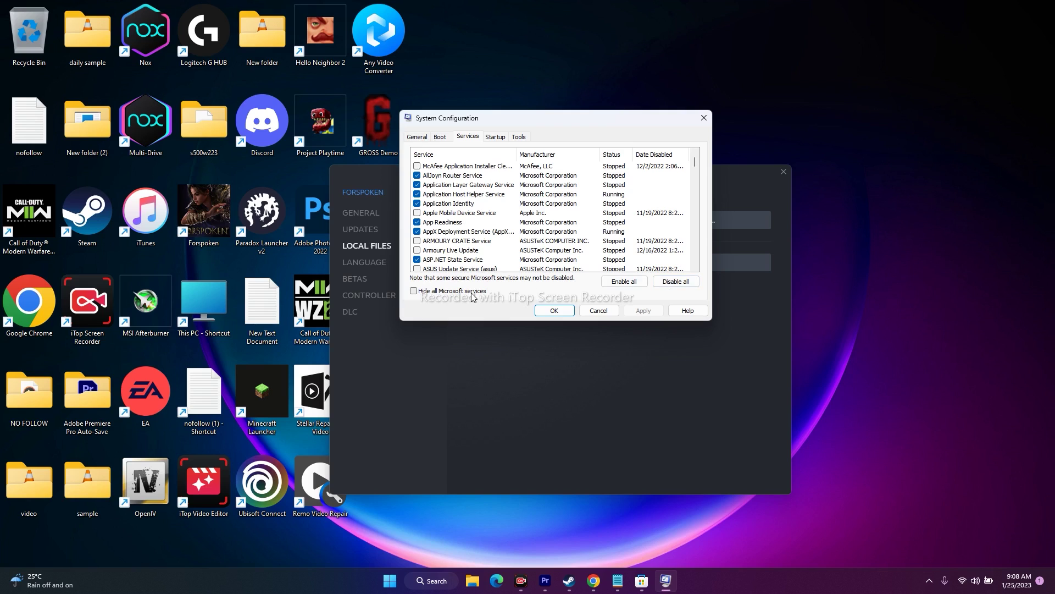
pyautogui.click(470, 294)
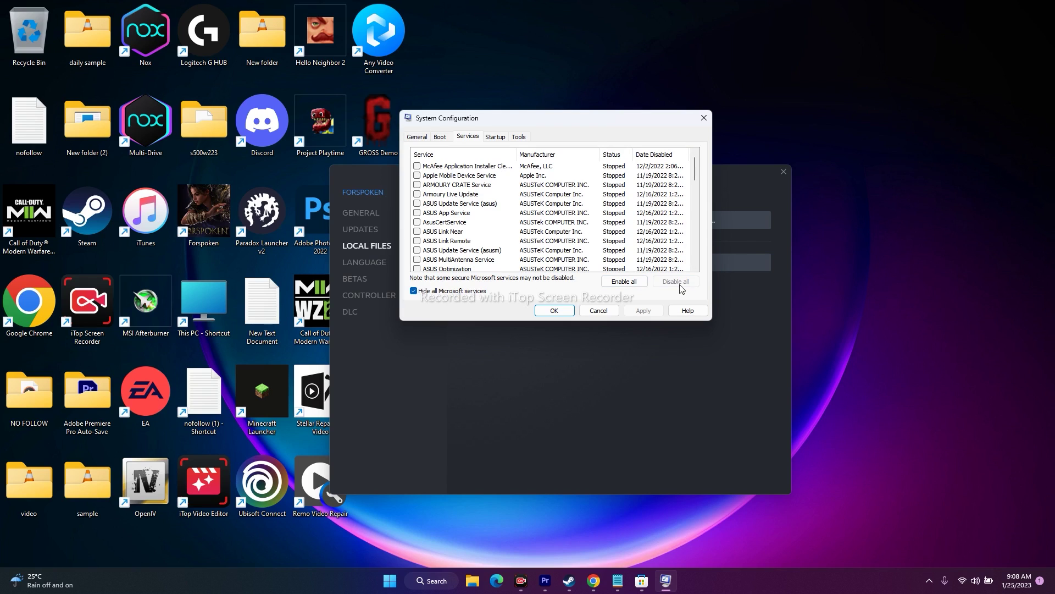
pyautogui.click(587, 312)
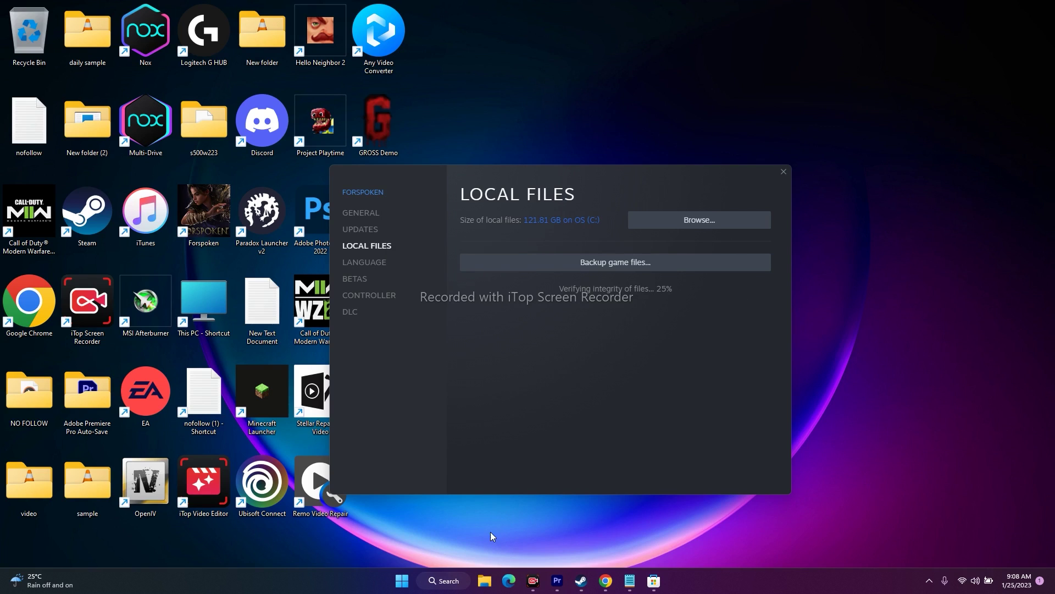
# - Open Windows Settings, check the Windows Update page for available updates and minimize the window
pyautogui.click(450, 580)
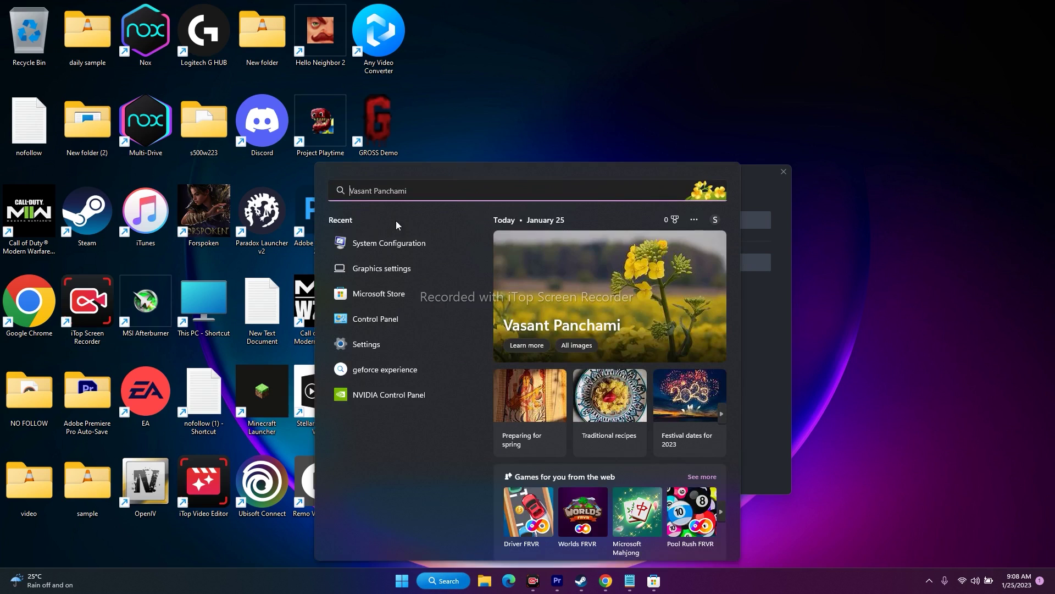
pyautogui.click(374, 343)
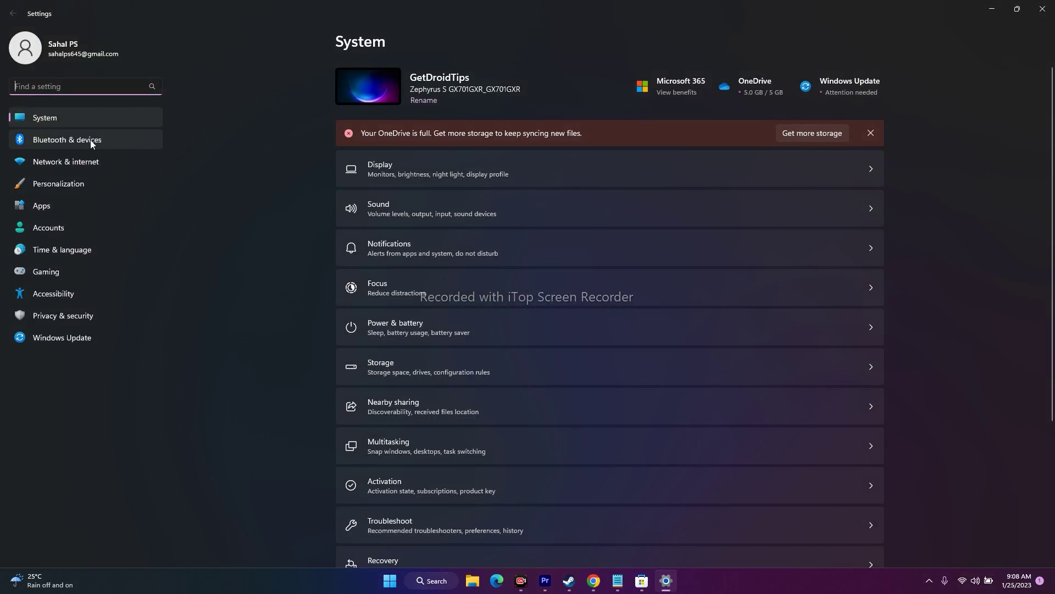
pyautogui.click(68, 339)
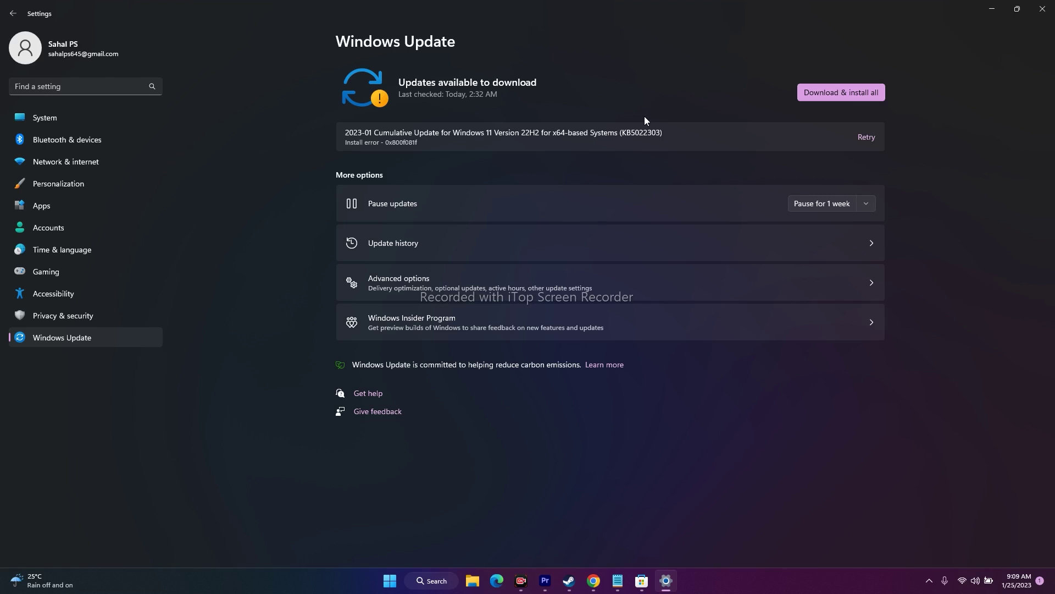
pyautogui.click(1002, 10)
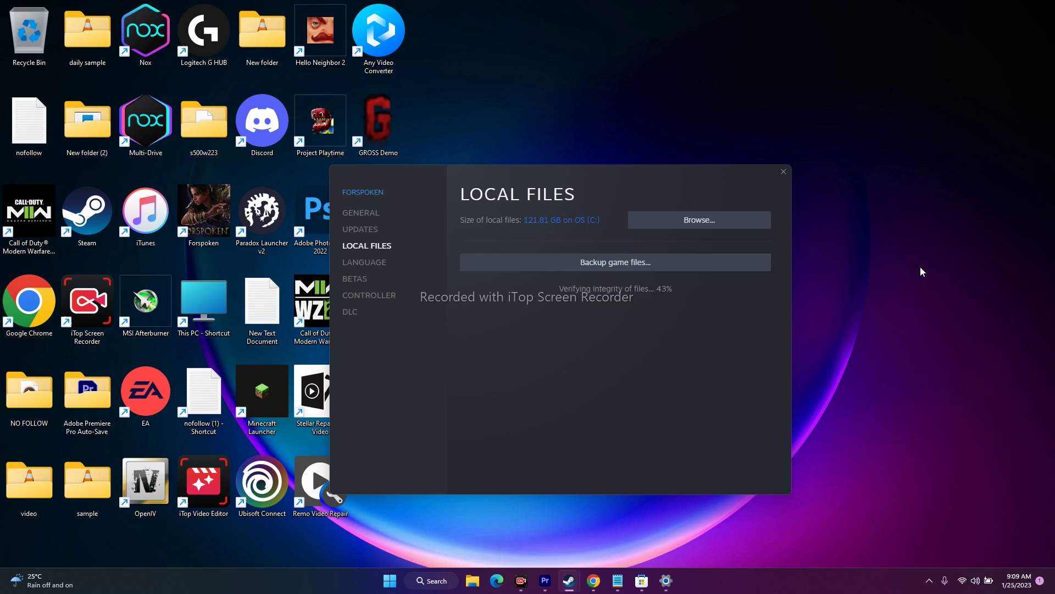
# - Bring the Steam library forward and open Forspoken's general properties
pyautogui.moveTo(566, 566)
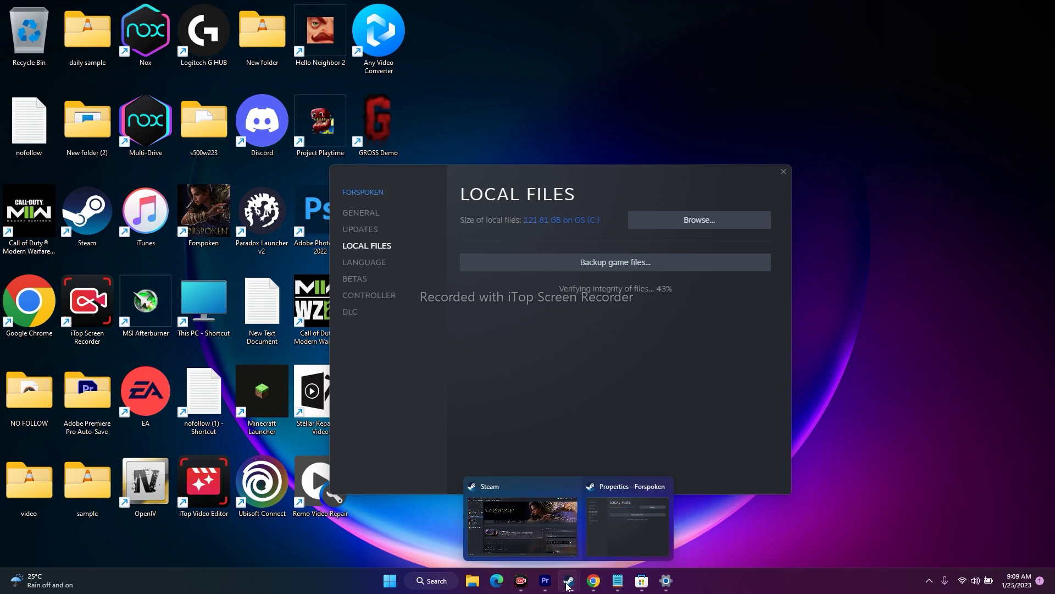
pyautogui.click(549, 526)
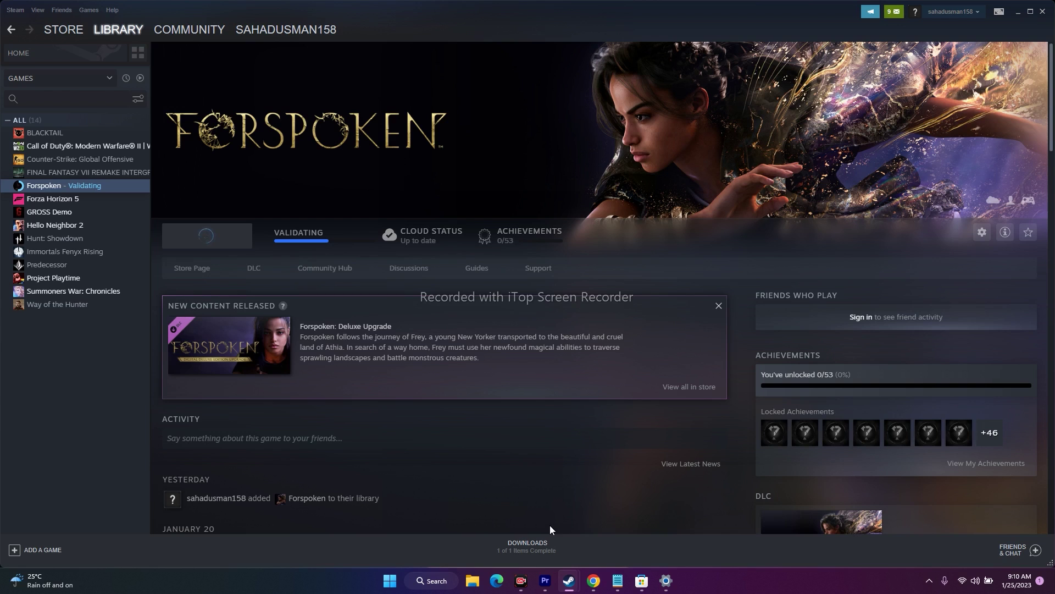
pyautogui.rightClick(38, 187)
pyautogui.click(42, 236)
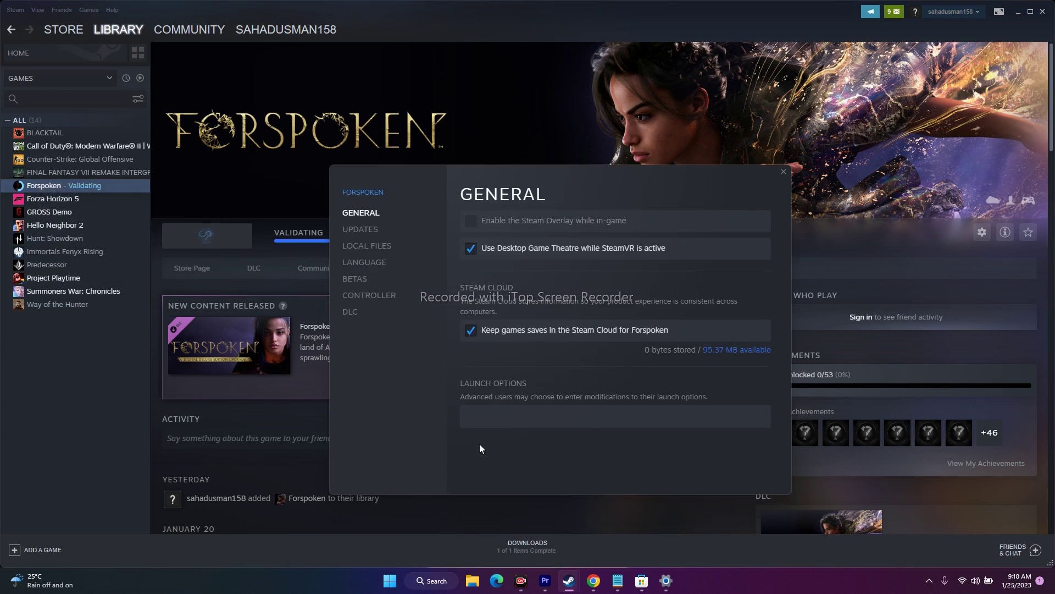
# - Set Forspoken's launch options to -dx12 and minimize Steam
pyautogui.click(484, 416)
pyautogui.write('-DX11')
pyautogui.press('BackSpace')
pyautogui.press('BackSpace')
pyautogui.press('BackSpace')
pyautogui.press('BackSpace')
pyautogui.write('dx11')
pyautogui.write('2')
pyautogui.click(783, 170)
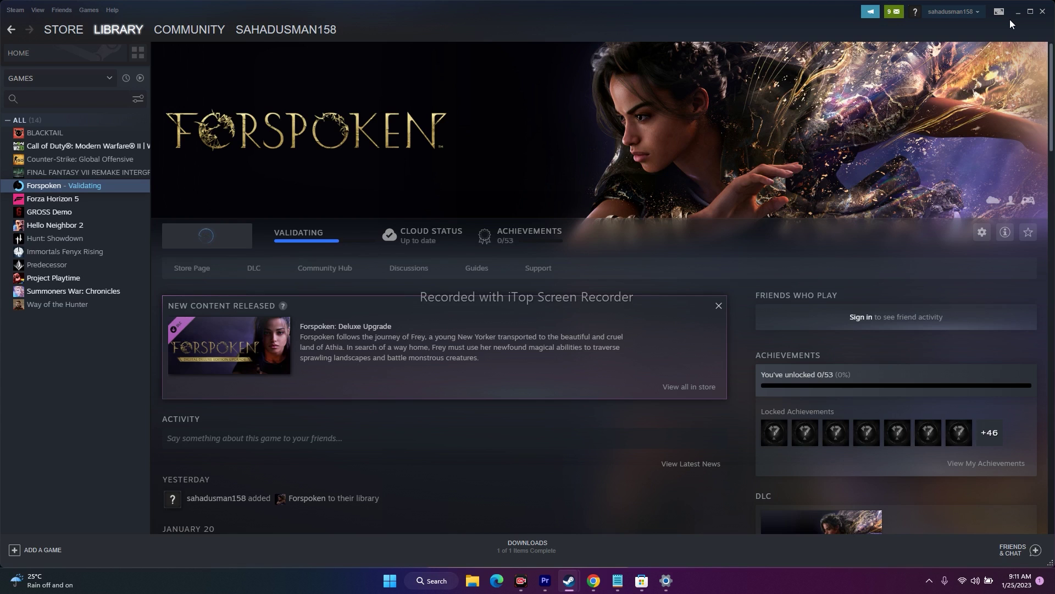
pyautogui.click(1018, 12)
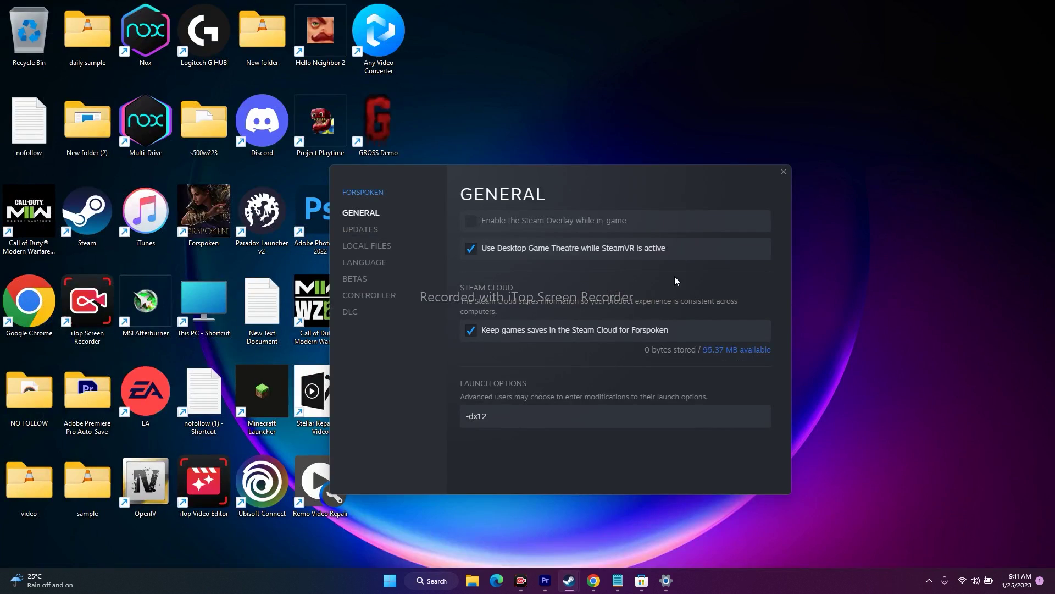
# - Open Device Manager from the desktop
pyautogui.rightClick(391, 583)
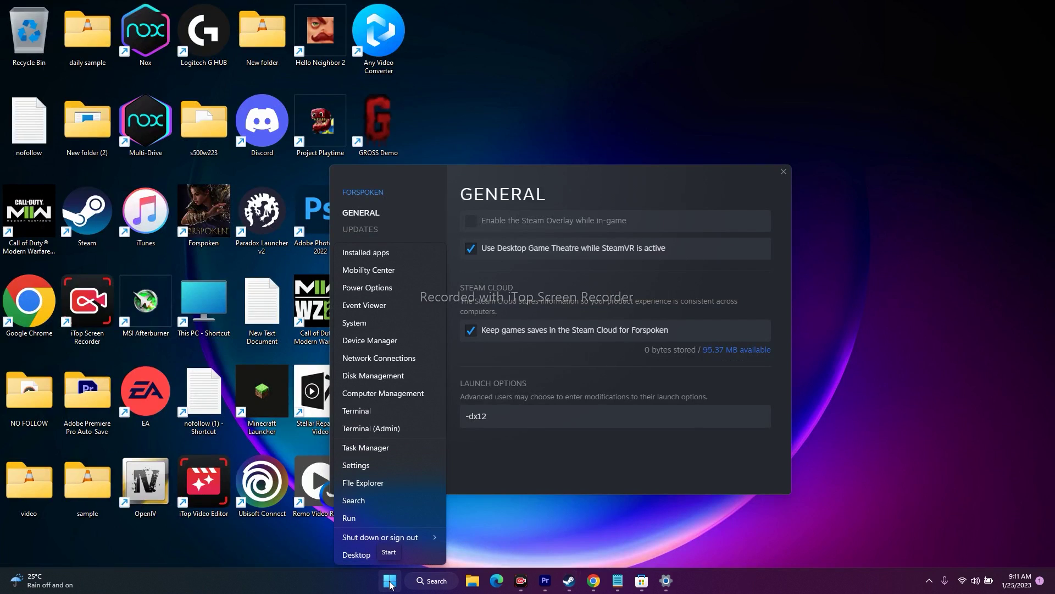
pyautogui.click(488, 506)
pyautogui.rightClick(389, 586)
pyautogui.click(391, 338)
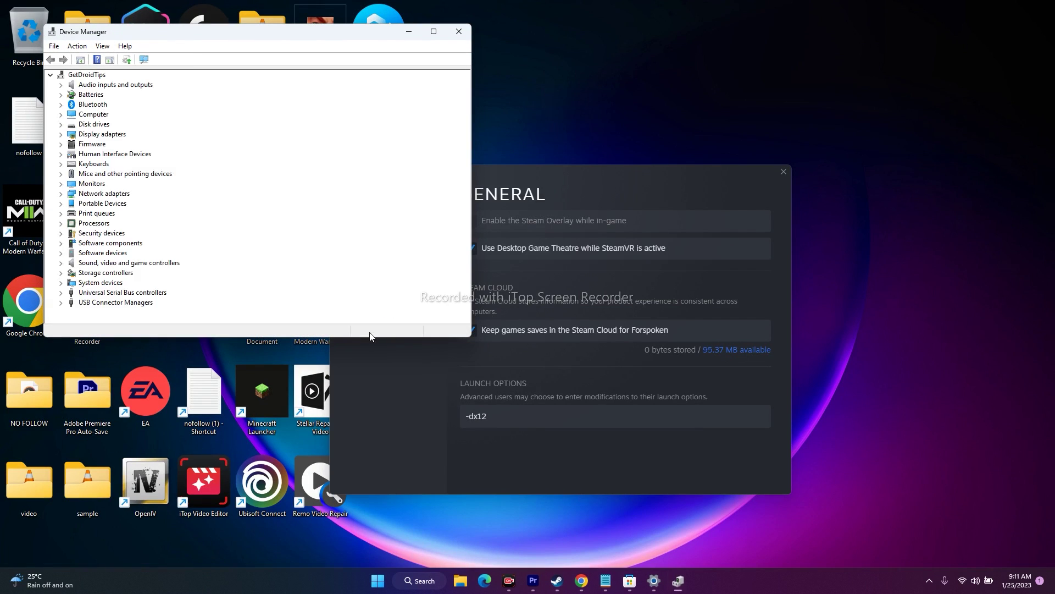
# - Inspect the NVIDIA GeForce RTX 2080 driver properties, close Device Manager and check Forspoken's file verification progress
pyautogui.doubleClick(70, 135)
pyautogui.click(128, 146)
pyautogui.rightClick(147, 145)
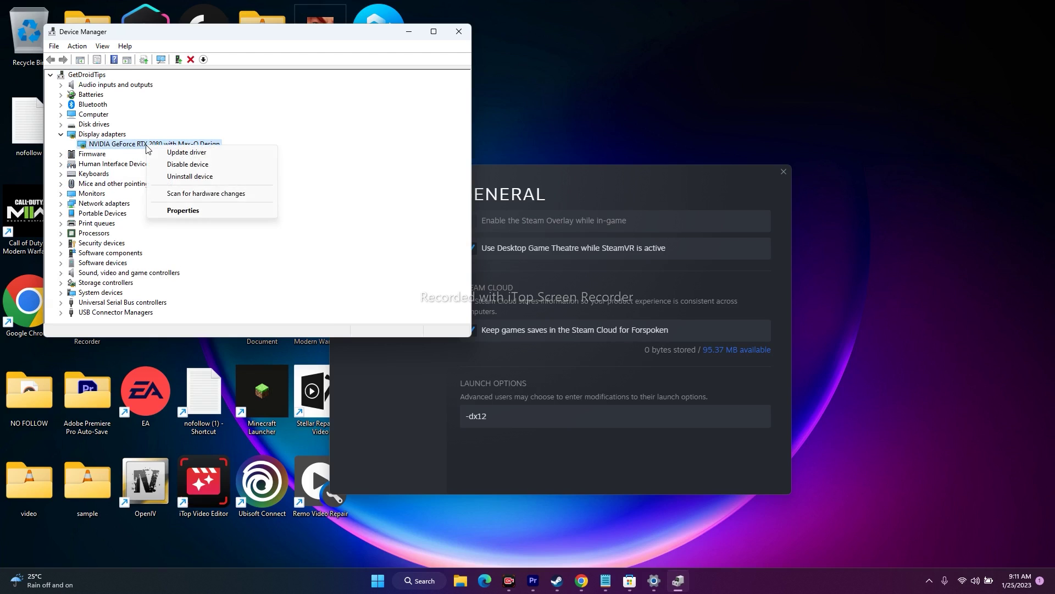
pyautogui.click(174, 212)
pyautogui.click(192, 84)
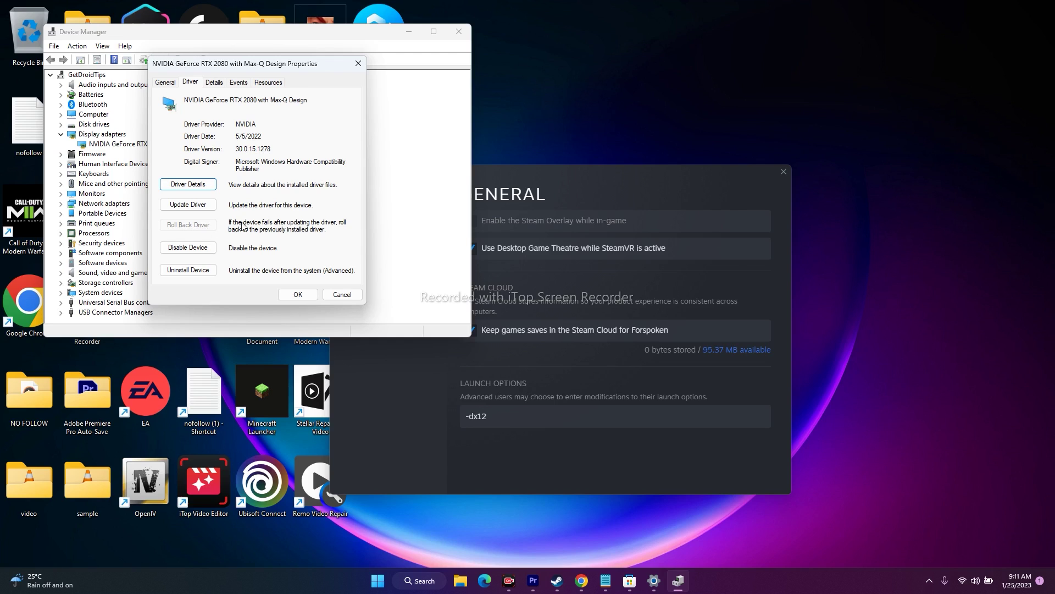
pyautogui.click(357, 66)
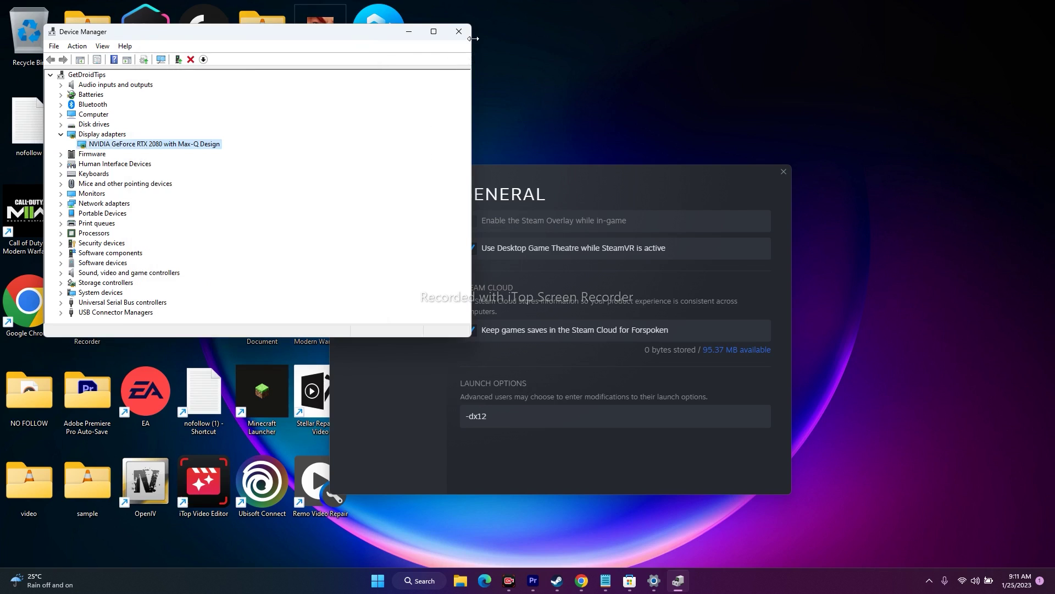
pyautogui.click(459, 32)
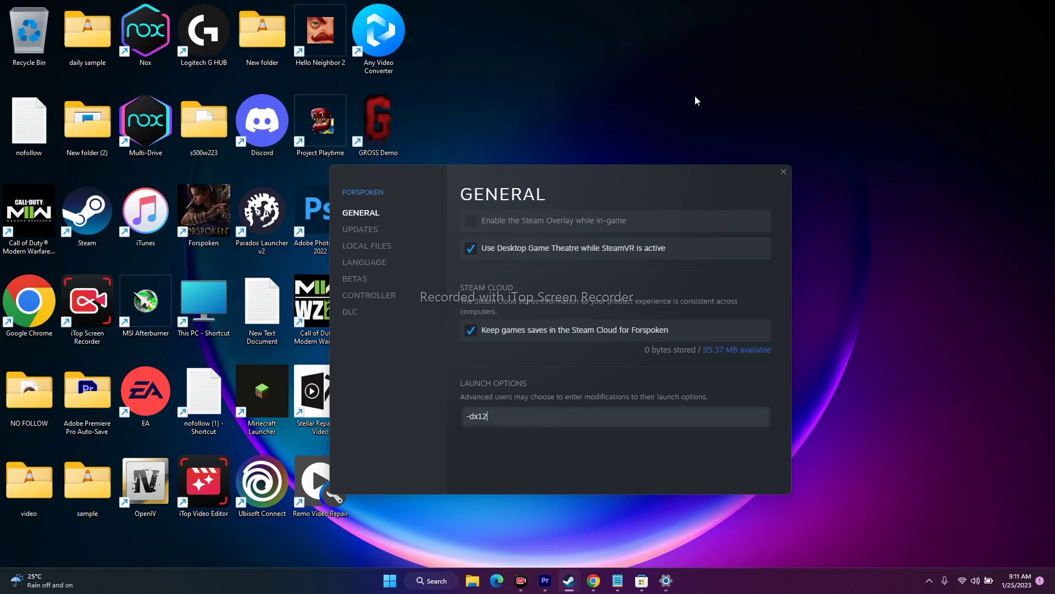
pyautogui.click(381, 246)
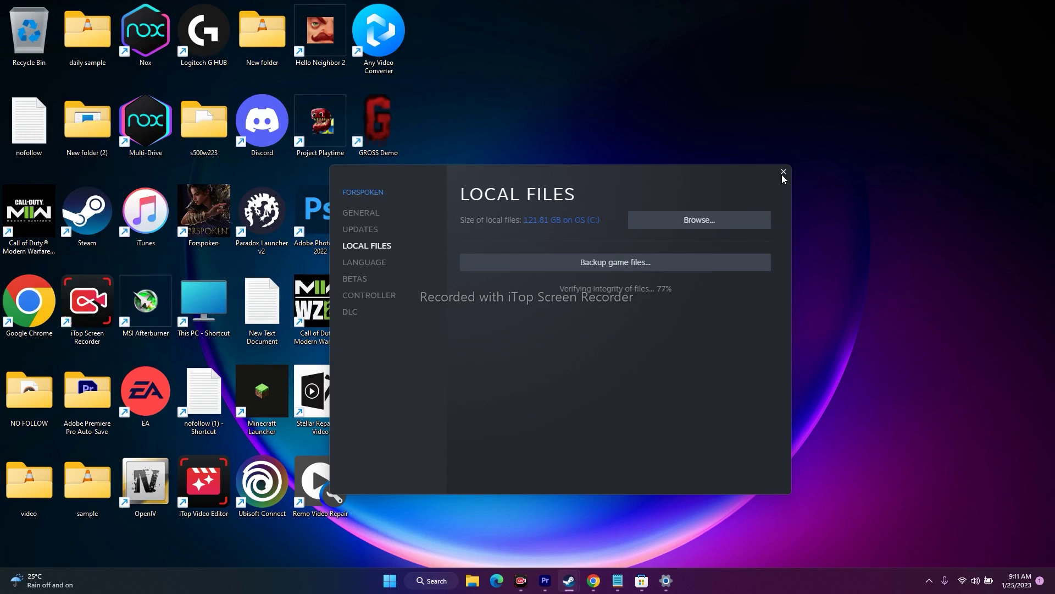
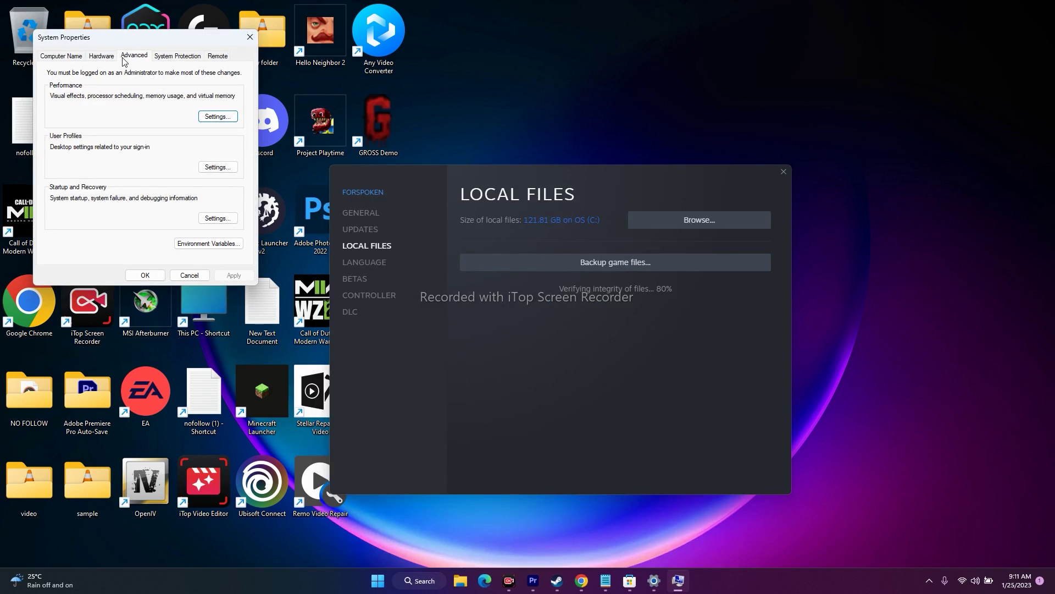
# - Open the virtual memory settings from the advanced performance options and move the dialog clear of the other windows
pyautogui.click(218, 117)
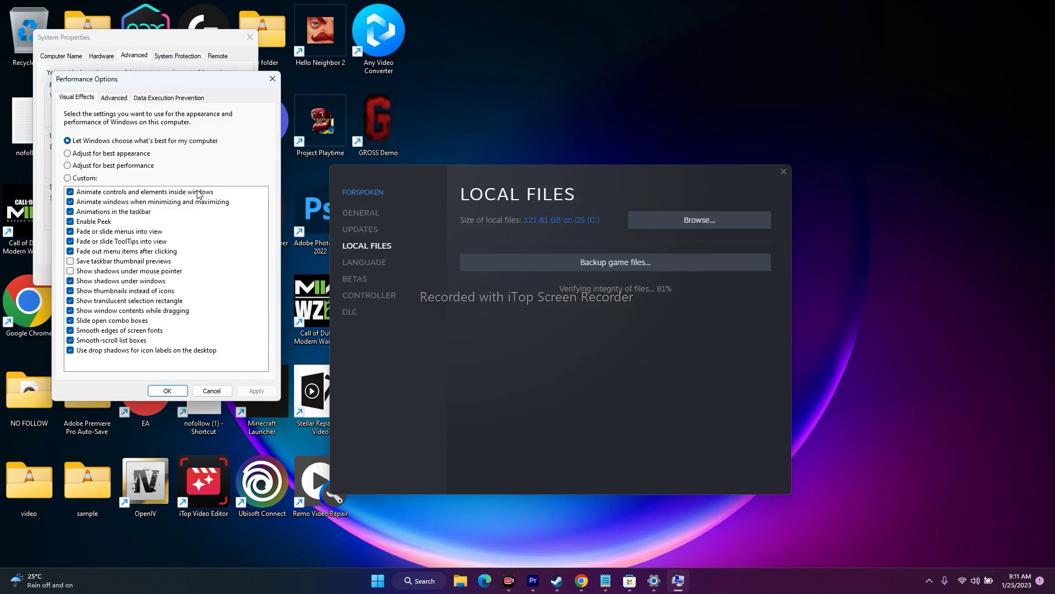
pyautogui.click(114, 99)
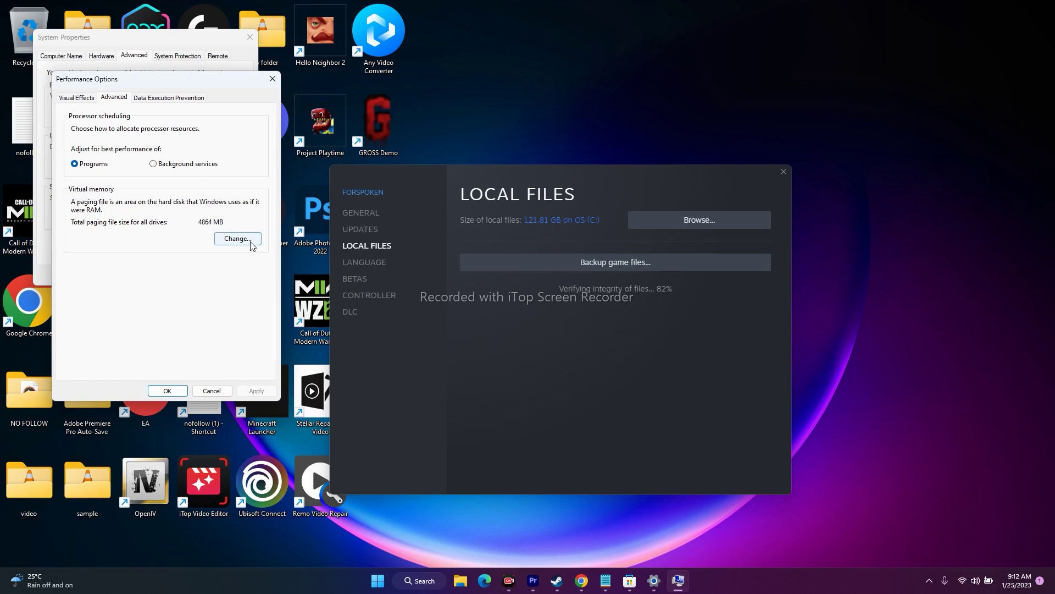
pyautogui.click(248, 240)
pyautogui.moveTo(130, 108); pyautogui.dragTo(672, 118)
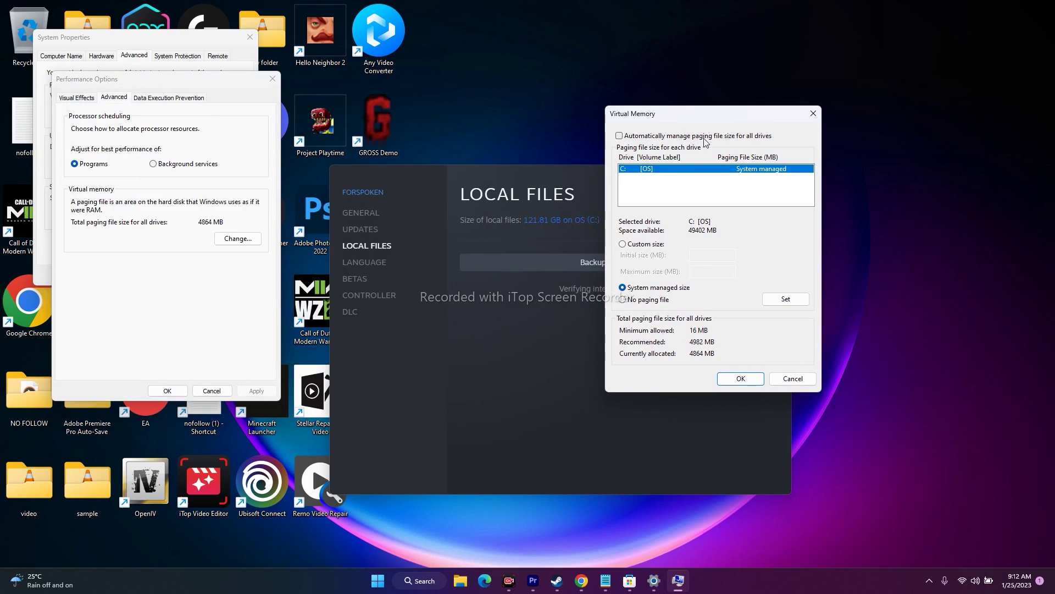
# - Turn off automatic paging file management and choose a custom paging file size for drive C:
pyautogui.click(624, 136)
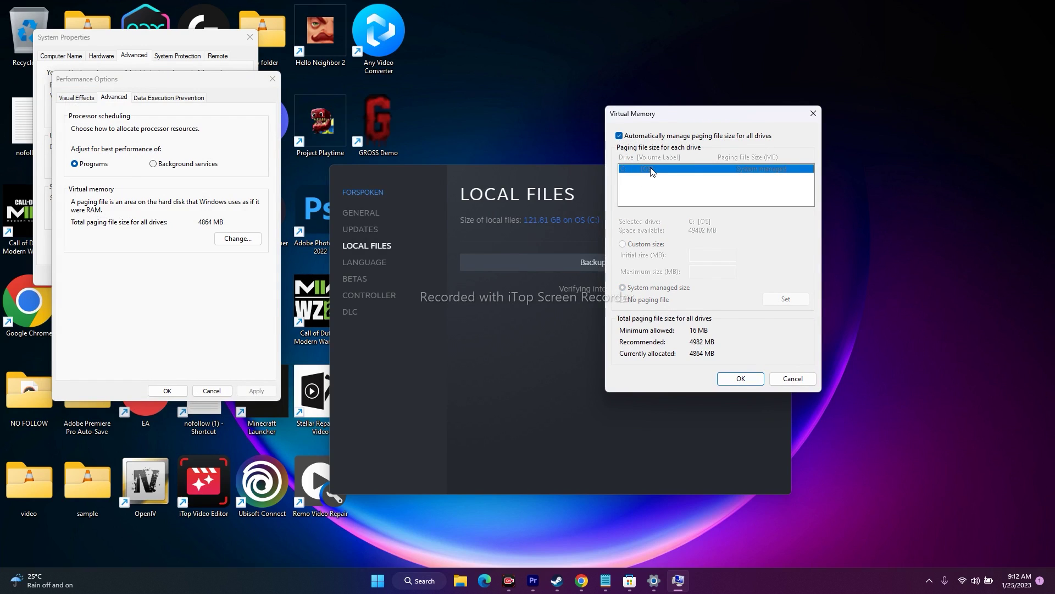
pyautogui.click(624, 135)
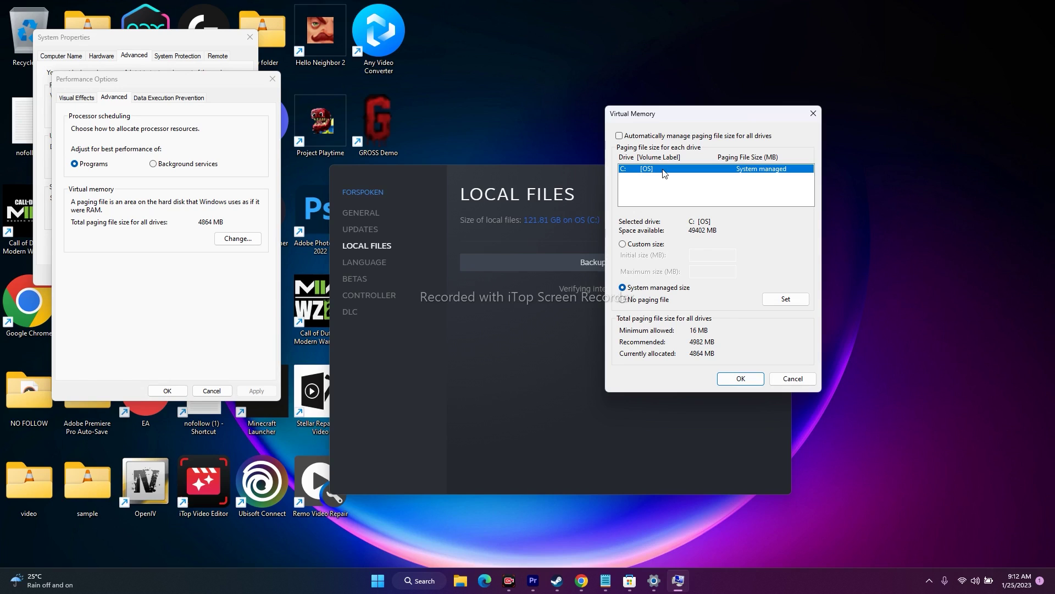
pyautogui.click(625, 245)
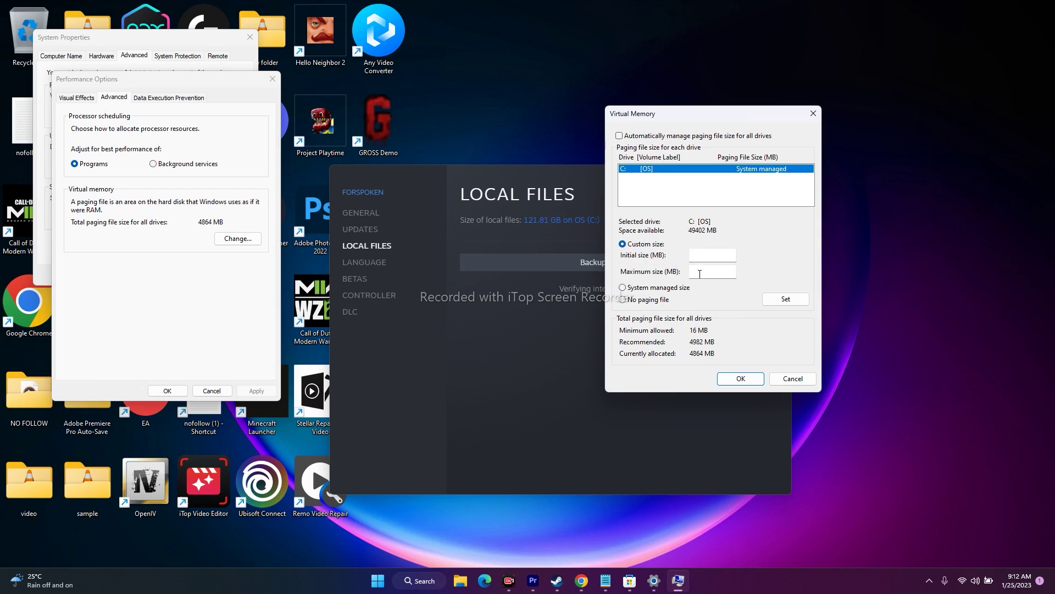
pyautogui.click(709, 255)
# - Find and open Calculator, and minimize its window
pyautogui.click(416, 580)
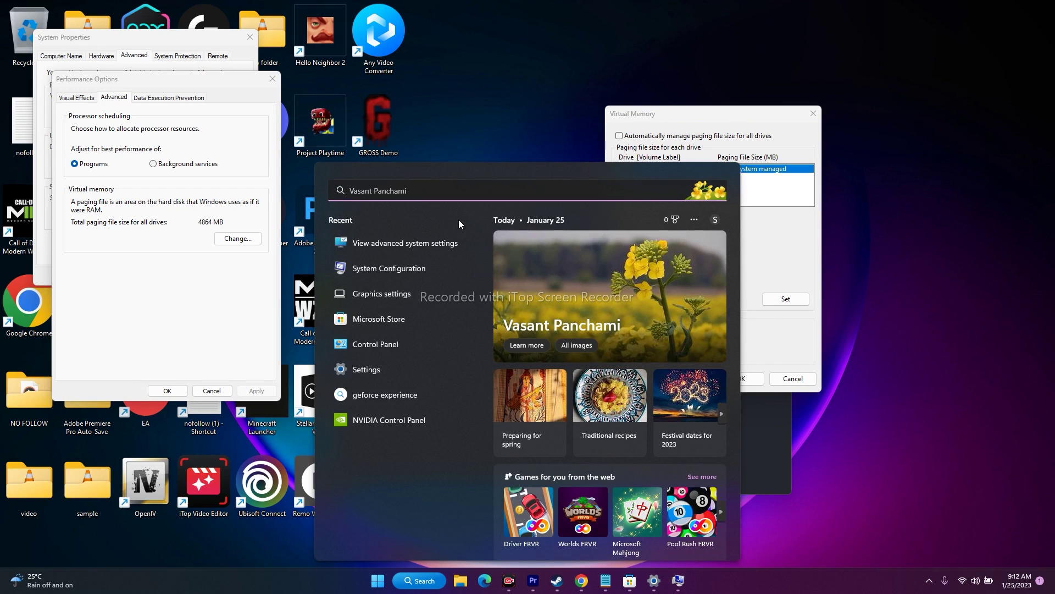
pyautogui.write('ca')
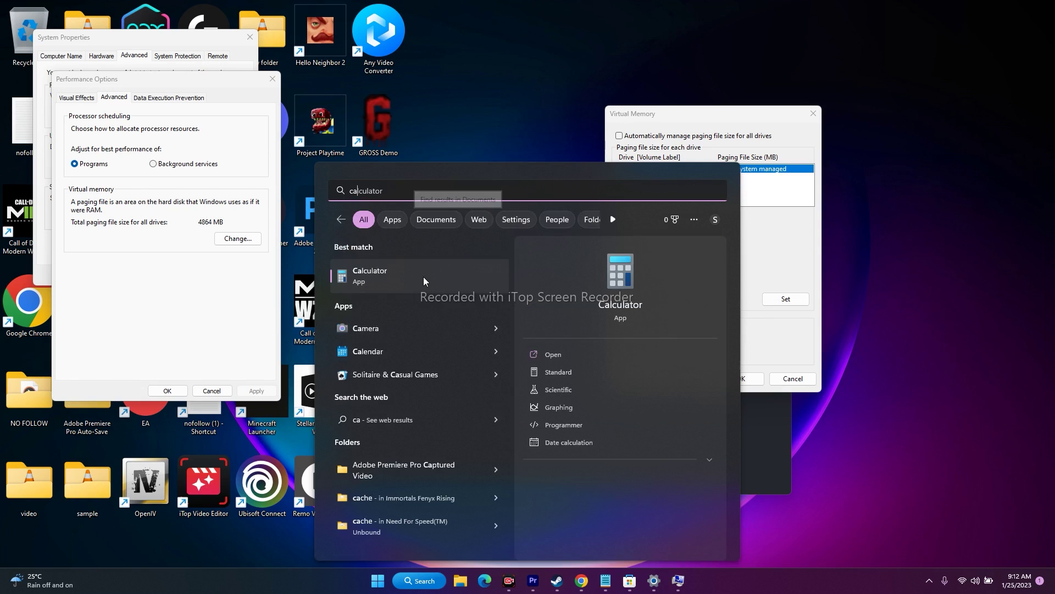
pyautogui.click(427, 277)
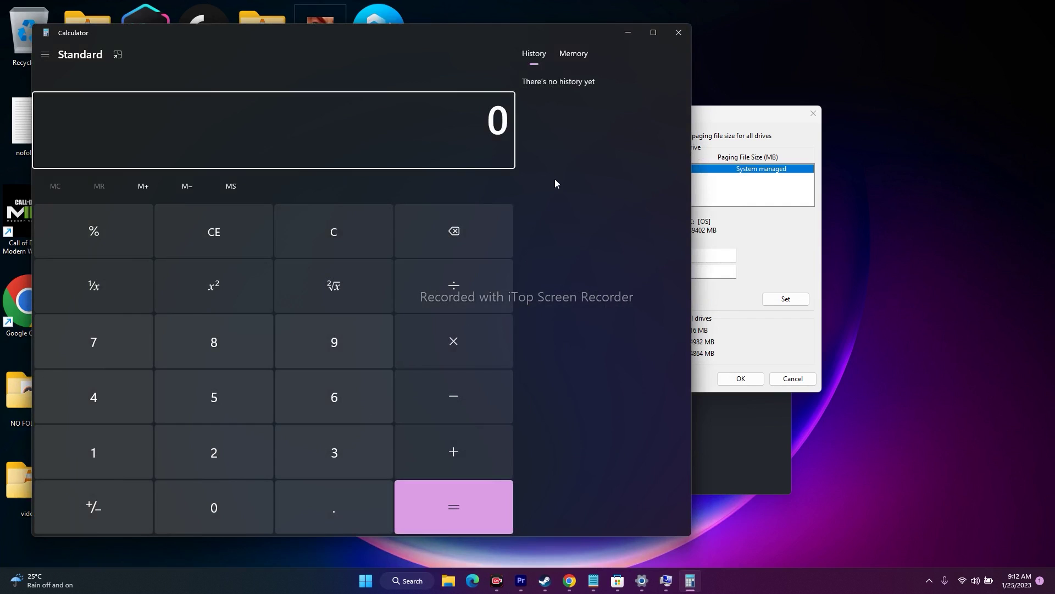
pyautogui.click(628, 32)
# - Open the PC's About page in the Windows system settings and check the installed RAM
pyautogui.click(395, 581)
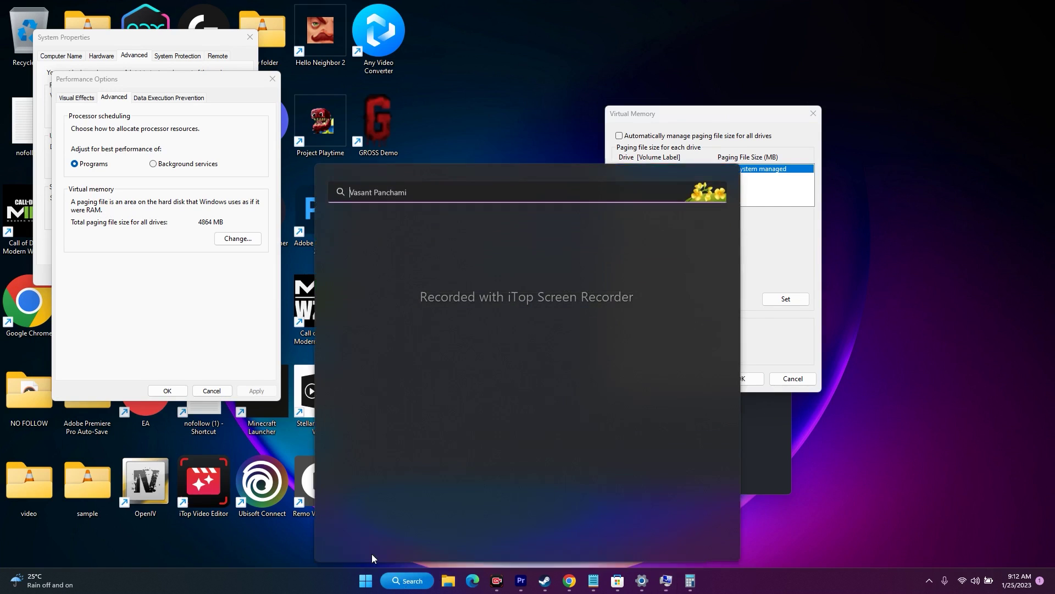
pyautogui.click(375, 395)
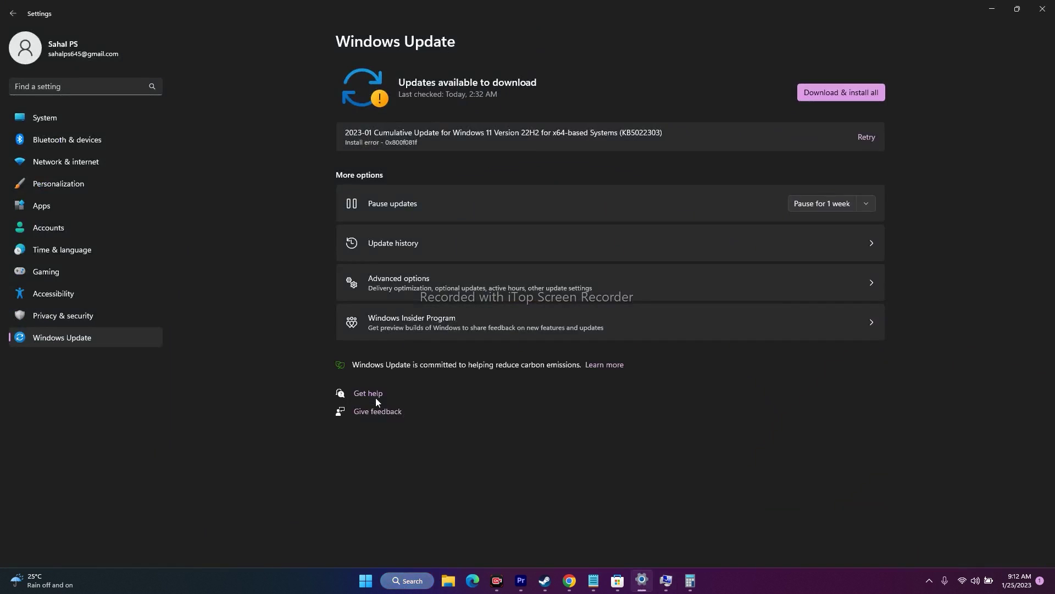
pyautogui.click(53, 116)
pyautogui.scroll(-3, 1033, 264)
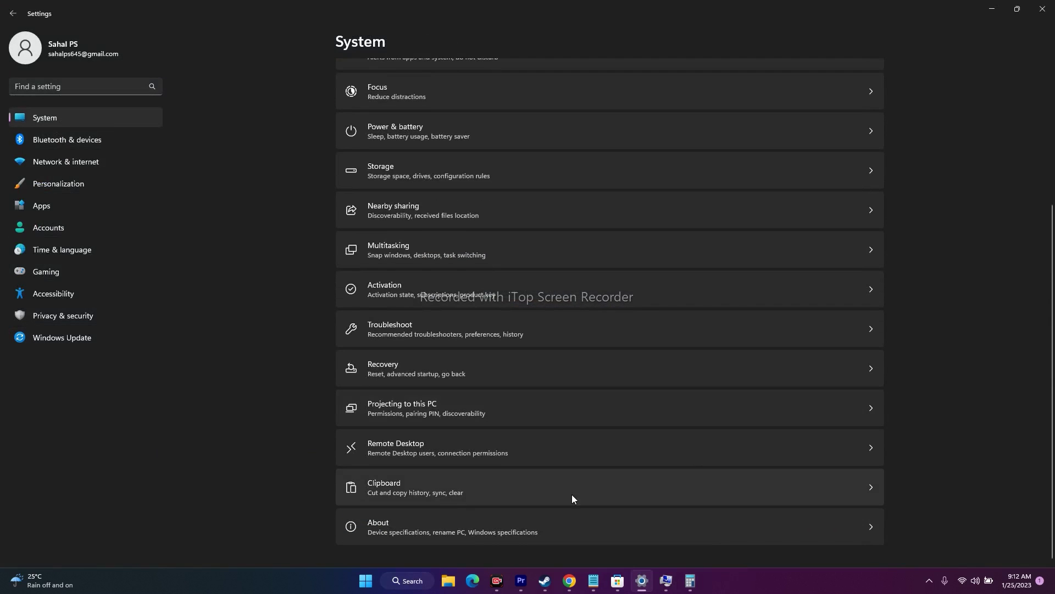
pyautogui.click(372, 523)
pyautogui.moveTo(434, 176); pyautogui.dragTo(465, 177)
pyautogui.click(466, 177)
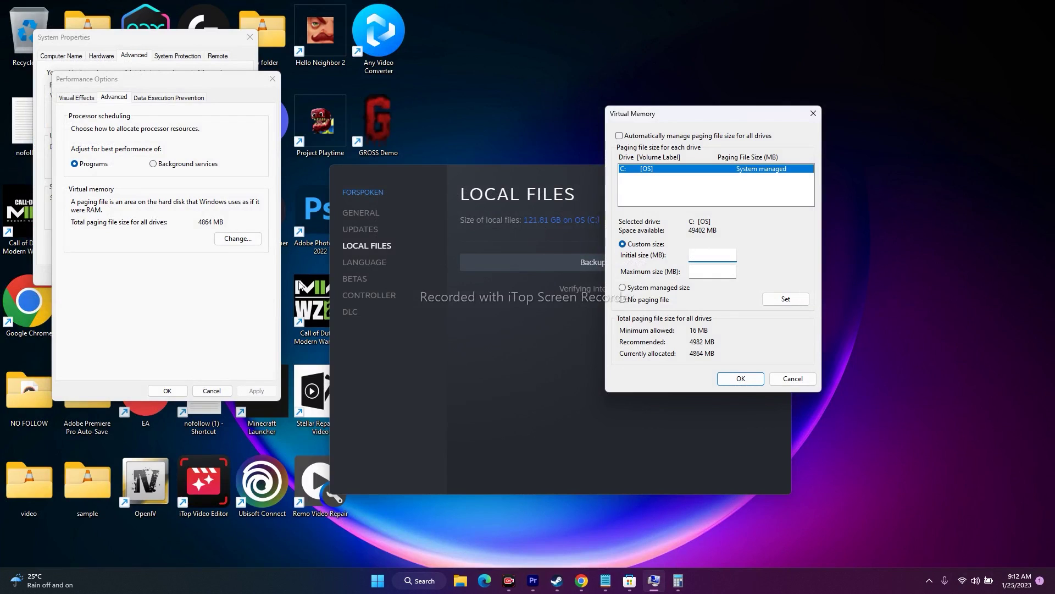
# - Switch to Calculator and convert 32 GB of RAM to megabytes by calculating 32 × 1024
pyautogui.click(678, 581)
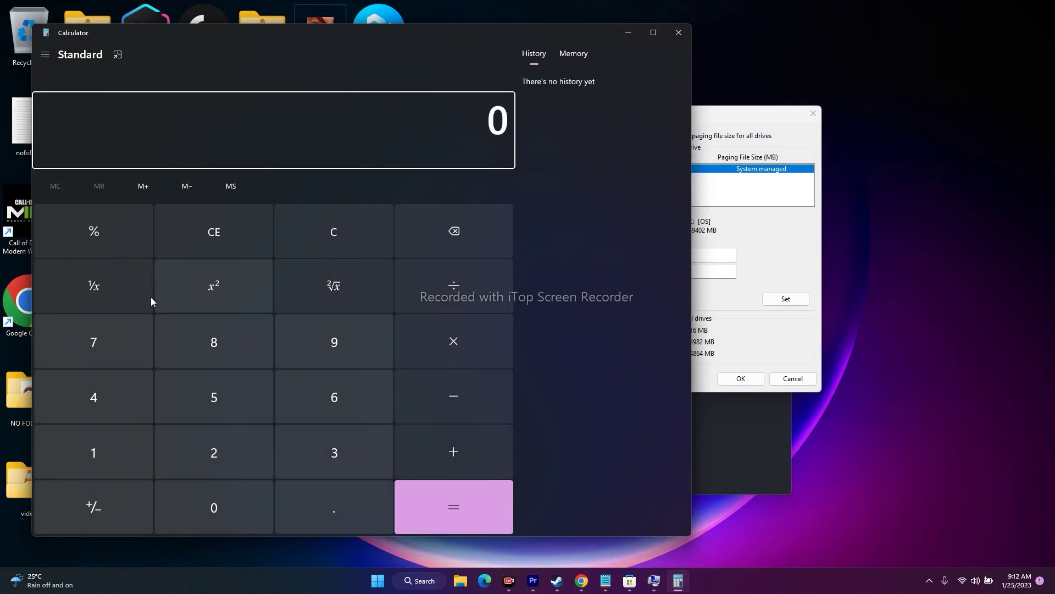
pyautogui.click(400, 485)
pyautogui.click(300, 456)
pyautogui.click(257, 451)
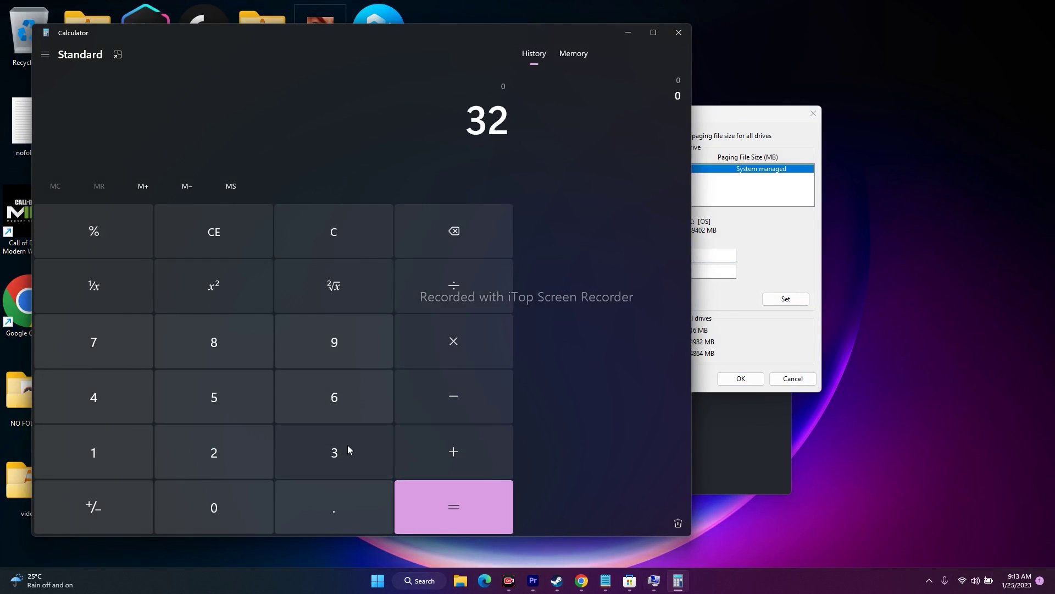
pyautogui.click(417, 352)
pyautogui.click(77, 443)
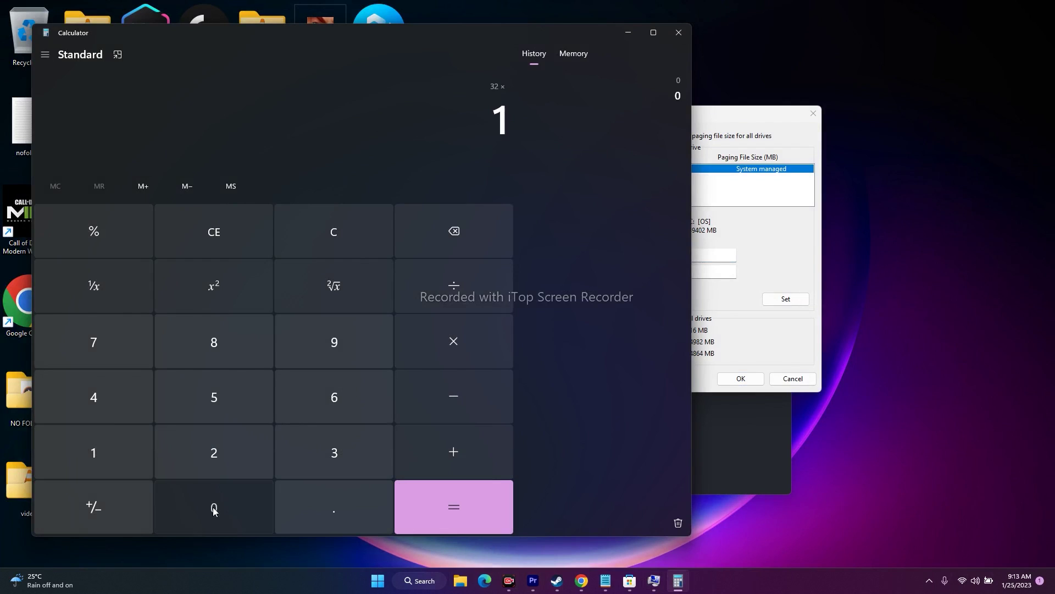
pyautogui.click(214, 503)
pyautogui.click(178, 442)
pyautogui.click(133, 410)
pyautogui.click(428, 496)
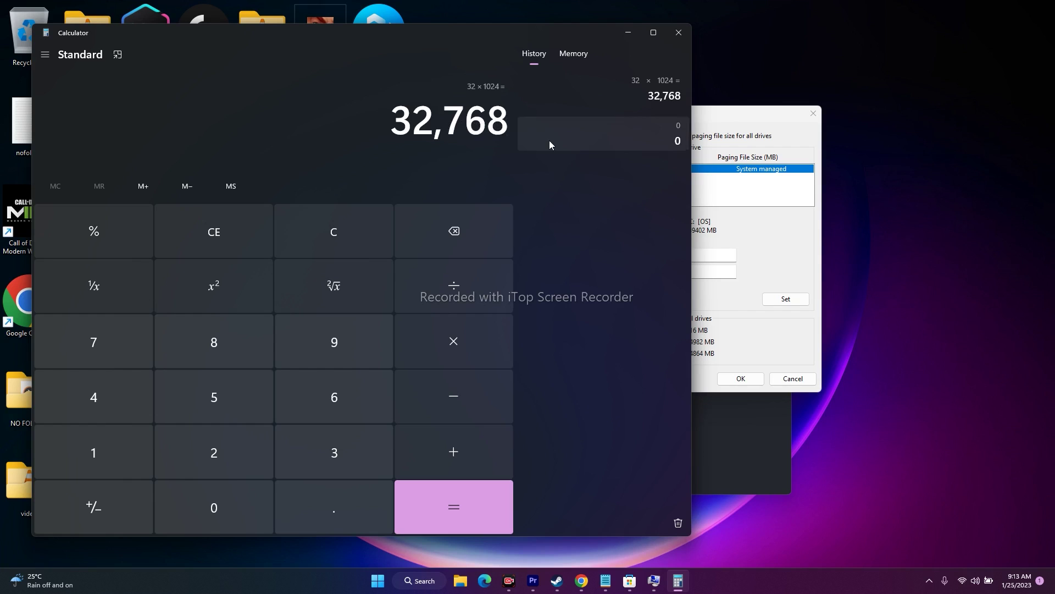
# - Multiply the RAM size in megabytes by 1.5 in Calculator
pyautogui.click(751, 113)
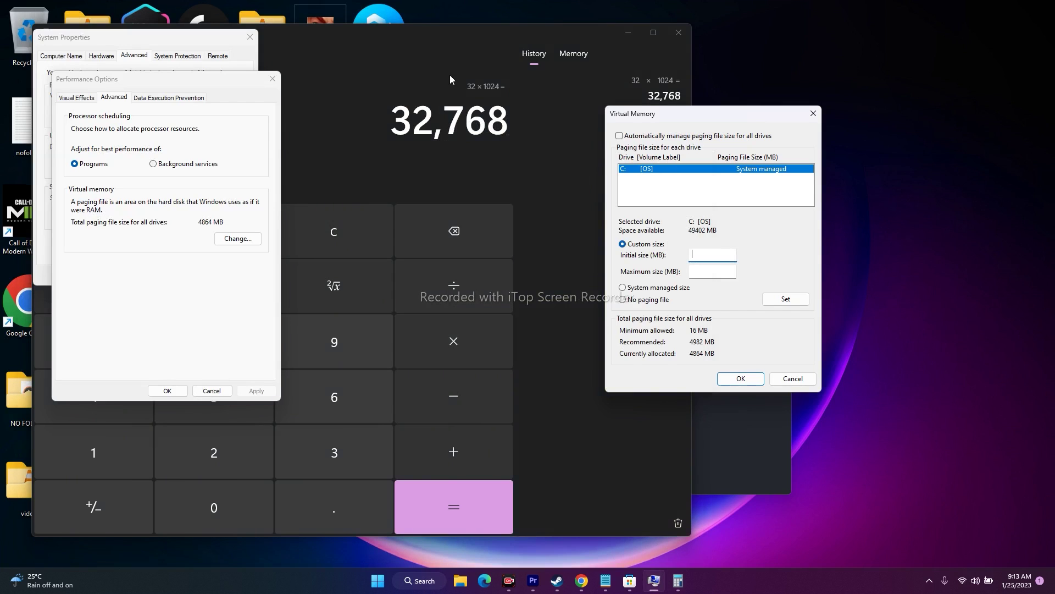
pyautogui.click(418, 88)
pyautogui.click(437, 357)
pyautogui.click(93, 434)
pyautogui.click(290, 505)
pyautogui.click(210, 403)
pyautogui.click(456, 503)
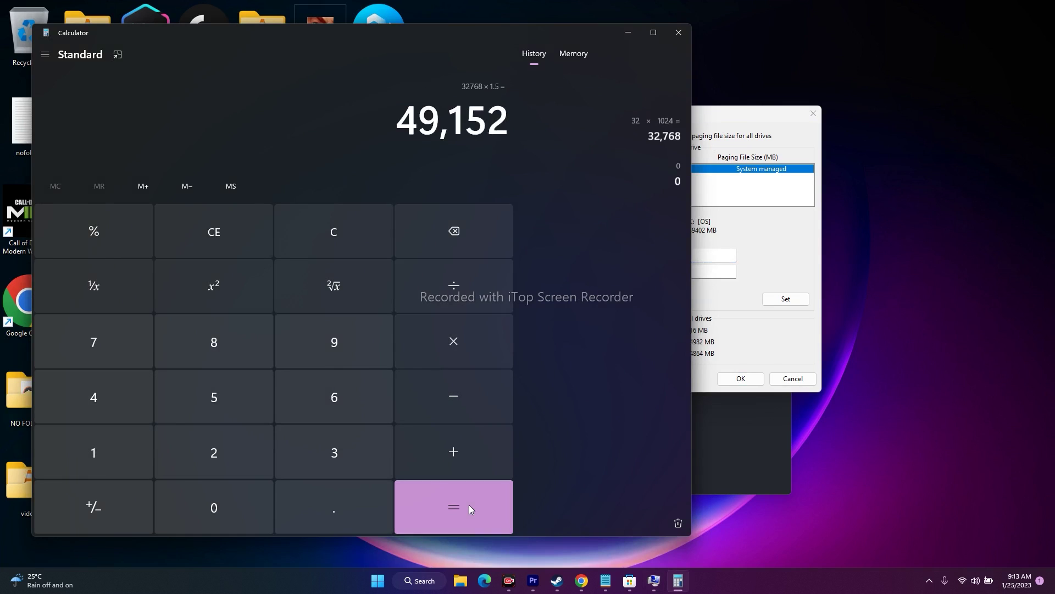
# - Copy the calculated 49,152 into the initial size of the custom paging file
pyautogui.moveTo(395, 118); pyautogui.dragTo(503, 122)
pyautogui.hotkey('ctrl', 'c')
pyautogui.rightClick(502, 122)
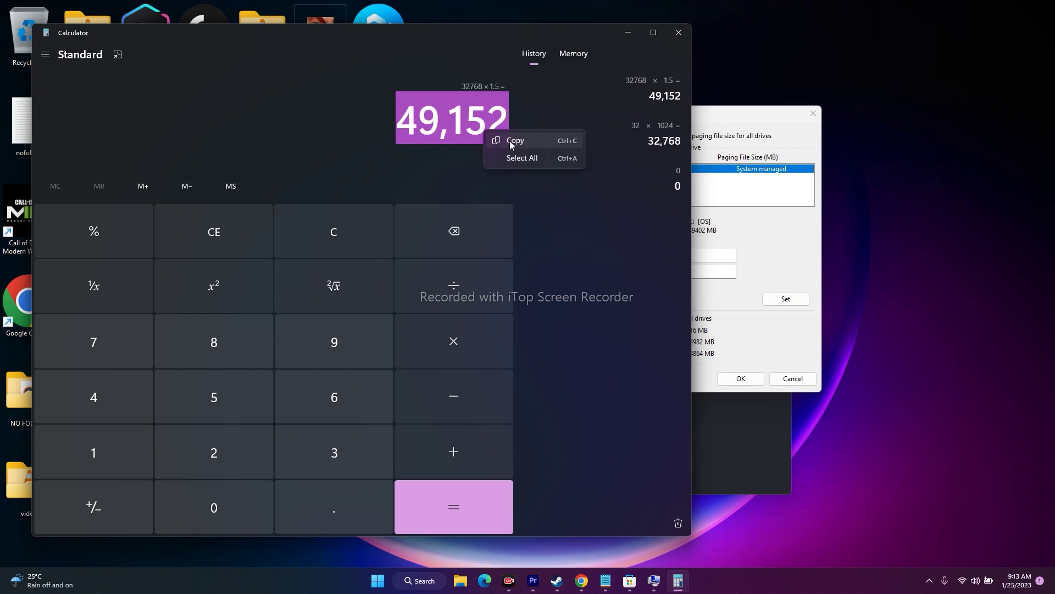
pyautogui.click(511, 136)
pyautogui.click(629, 32)
pyautogui.rightClick(706, 257)
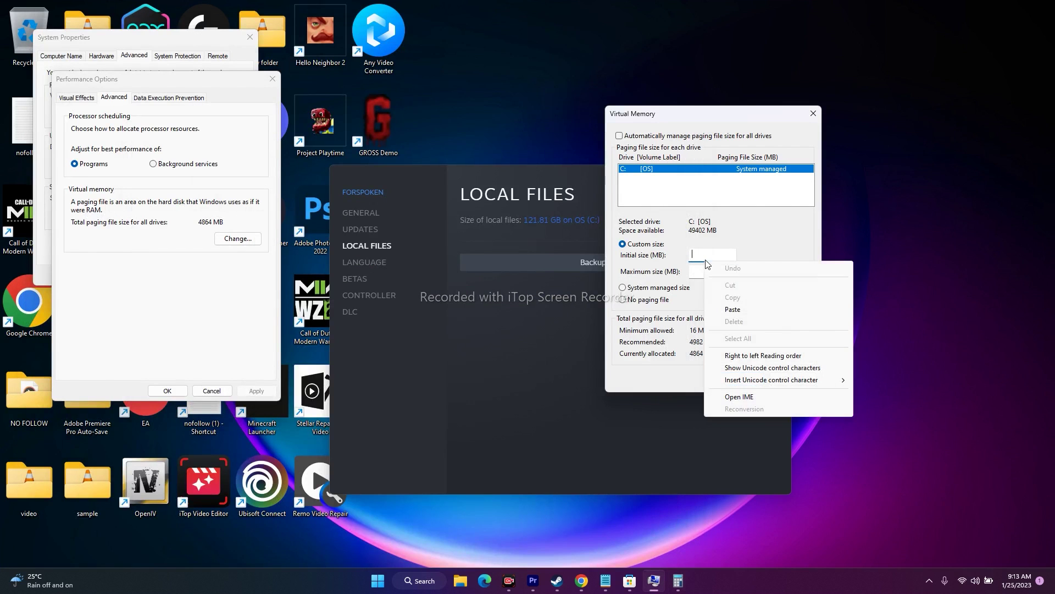
pyautogui.click(717, 309)
pyautogui.press('Tab')
# - Return to Calculator and clear the previous calculation
pyautogui.click(678, 580)
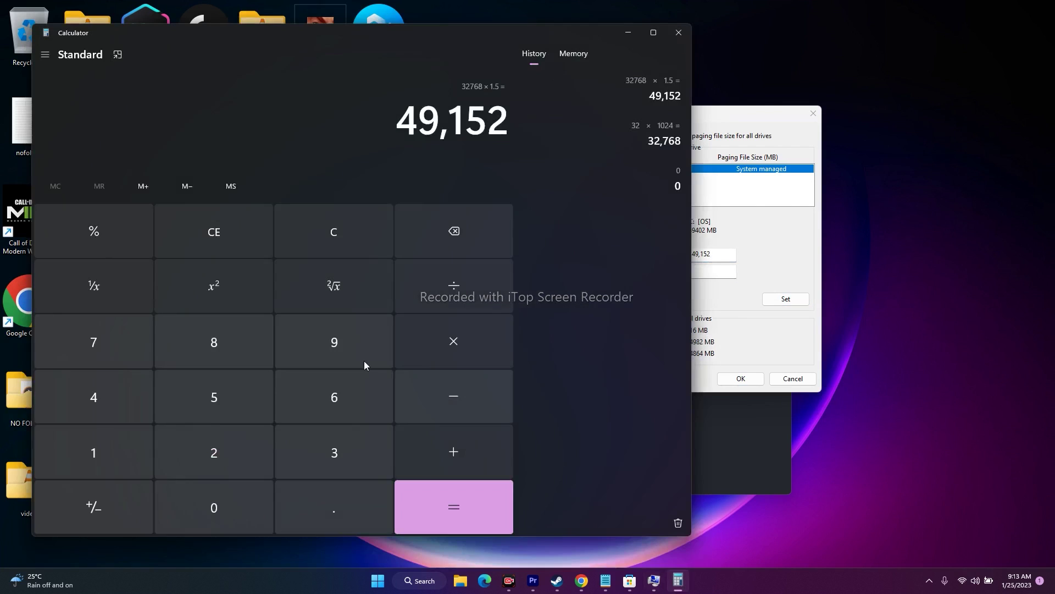
pyautogui.click(111, 239)
pyautogui.click(111, 239)
pyautogui.click(111, 238)
pyautogui.click(352, 236)
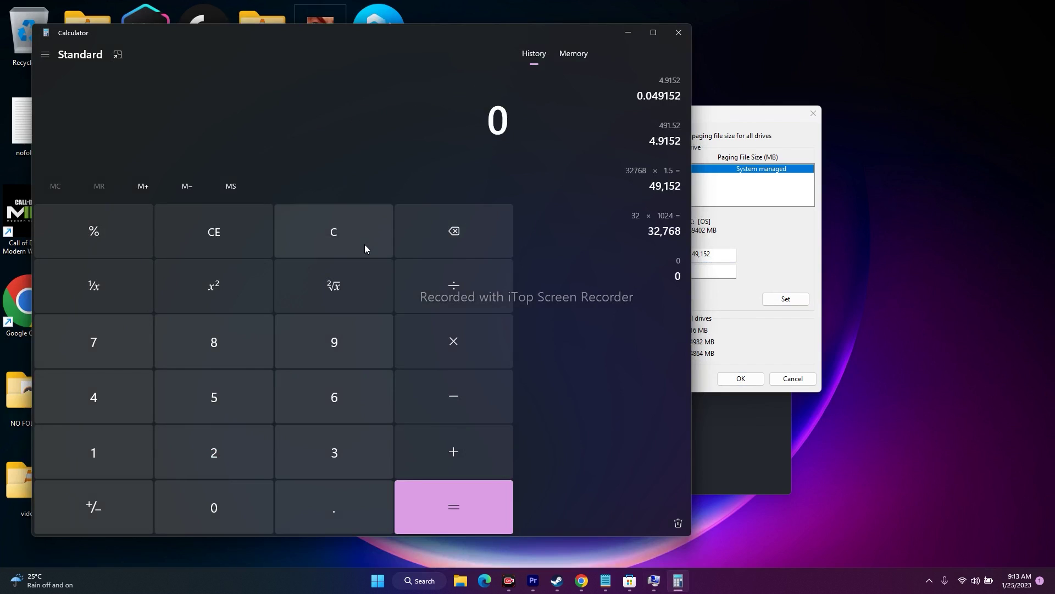
# - Calculate 32 × 1024 and multiply the result by 3
pyautogui.click(278, 444)
pyautogui.click(255, 452)
pyautogui.click(426, 349)
pyautogui.click(146, 443)
pyautogui.click(200, 492)
pyautogui.click(205, 440)
pyautogui.click(94, 397)
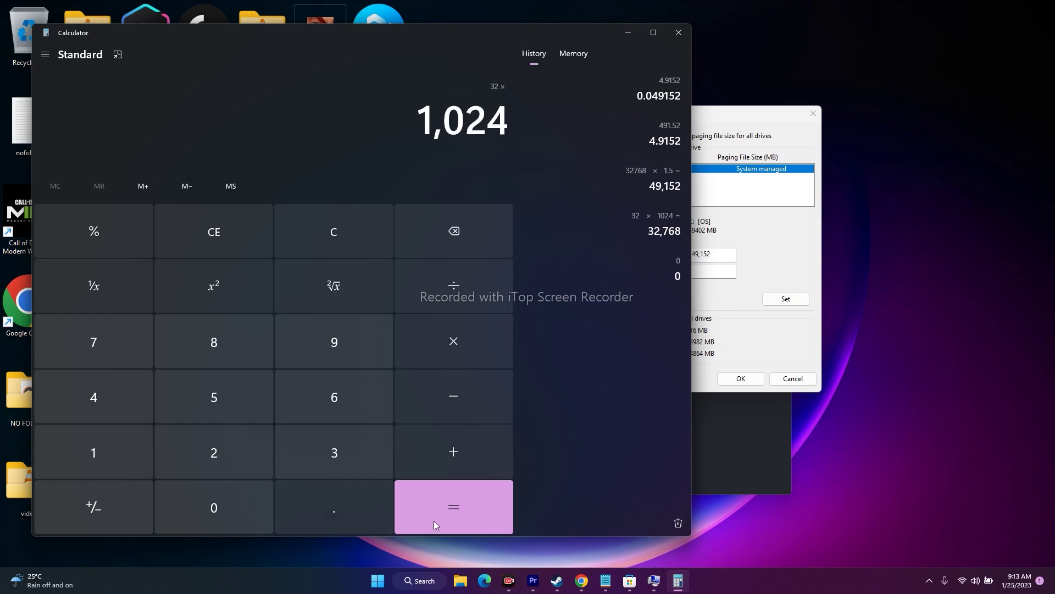
pyautogui.click(473, 516)
pyautogui.click(482, 335)
pyautogui.click(369, 462)
pyautogui.click(442, 497)
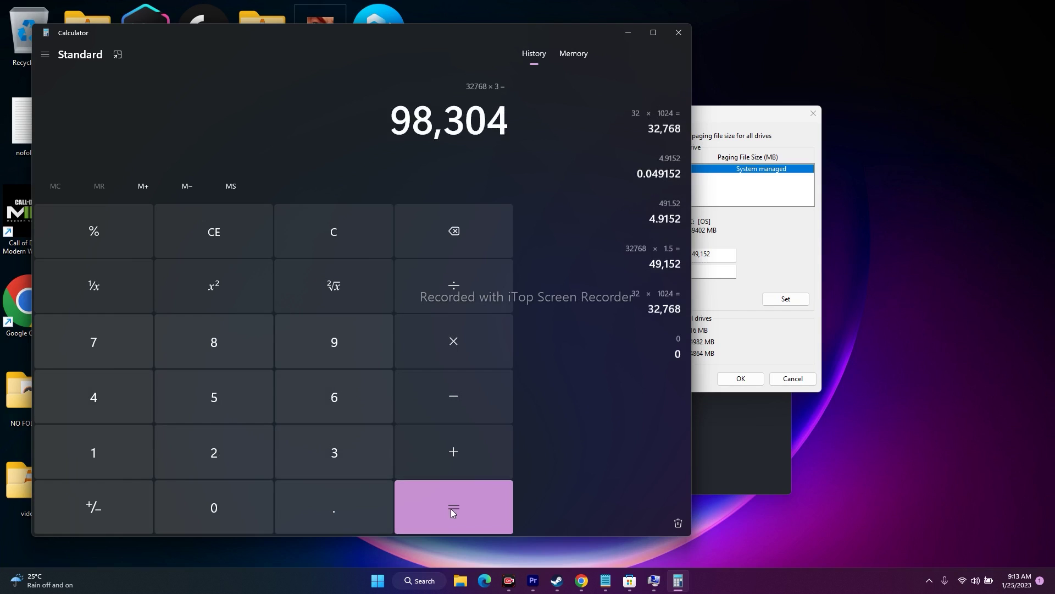
# - Copy the calculated 98,304 into the maximum size of the custom paging file
pyautogui.moveTo(391, 119); pyautogui.dragTo(520, 123)
pyautogui.hotkey('ctrl', 'c')
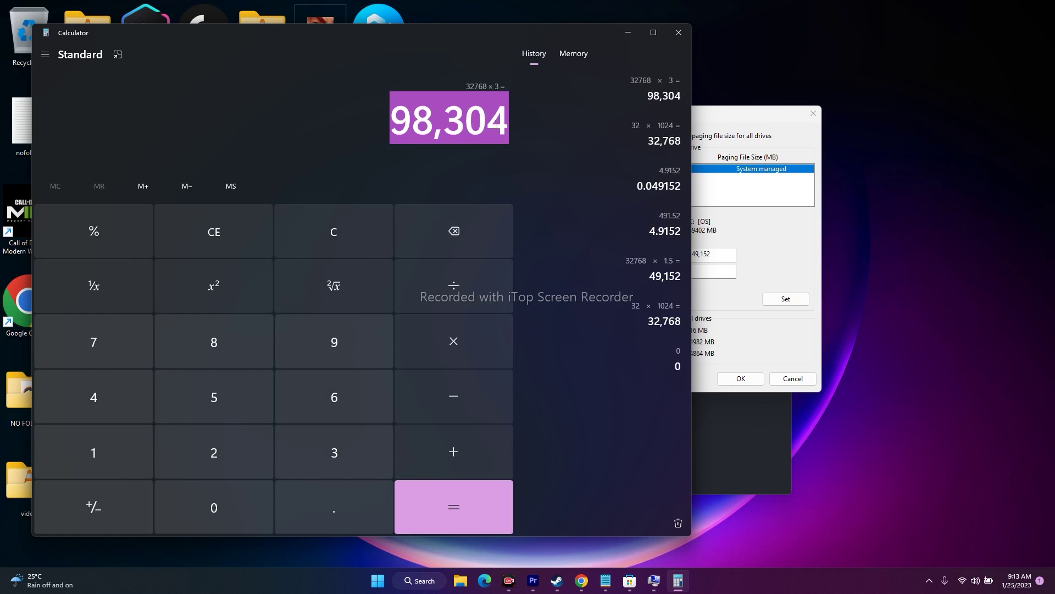
pyautogui.click(628, 32)
pyautogui.rightClick(699, 269)
pyautogui.click(725, 319)
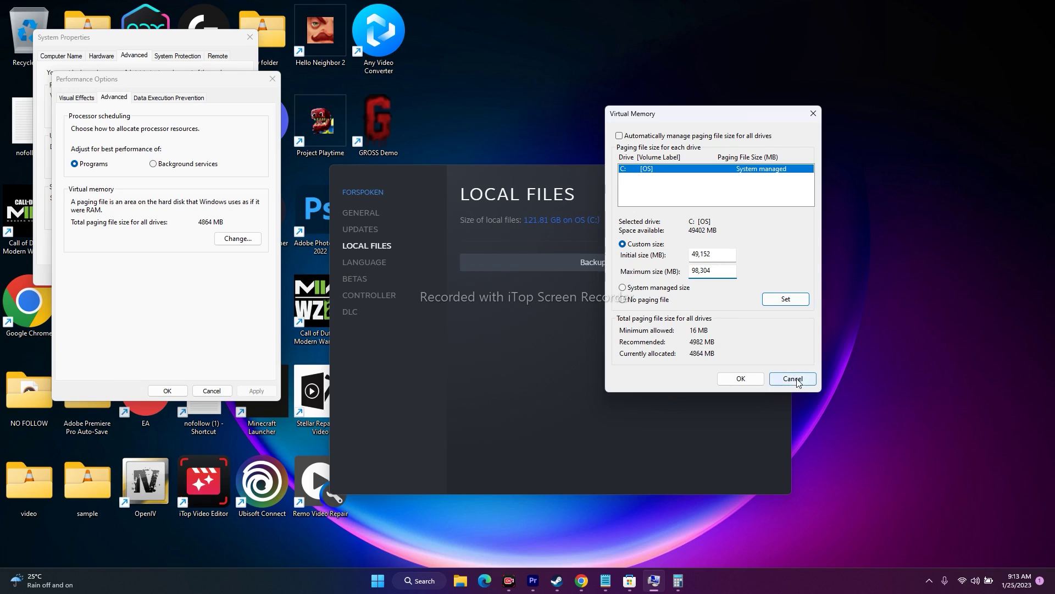
# - Cancel the virtual memory changes and close the Performance Options and System Properties dialogs
pyautogui.click(794, 379)
pyautogui.click(270, 79)
pyautogui.click(250, 37)
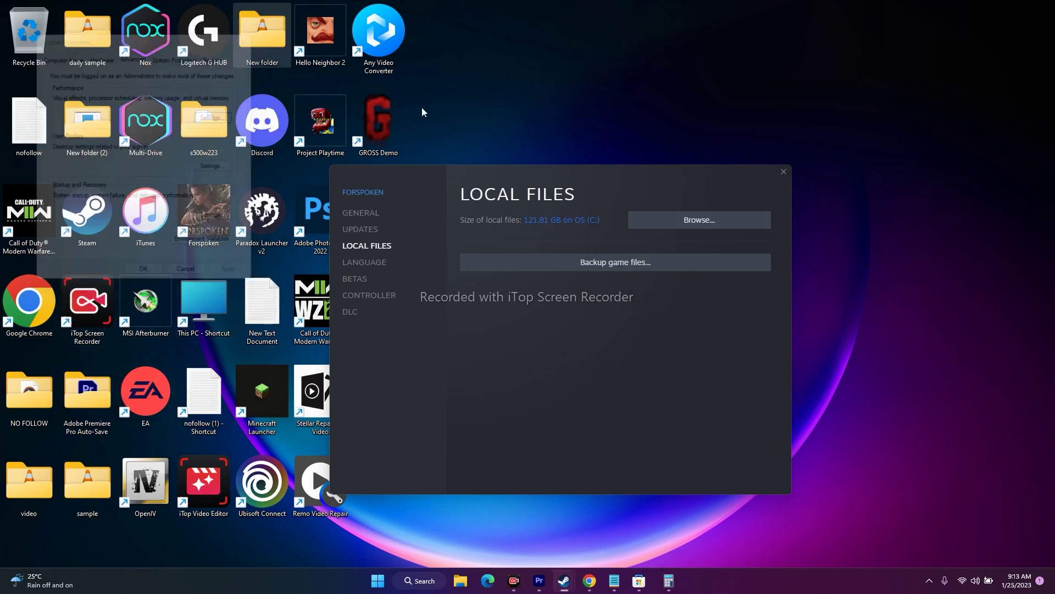
# - Close Forspoken's properties window and bring the Steam library forward
pyautogui.click(784, 171)
pyautogui.click(569, 581)
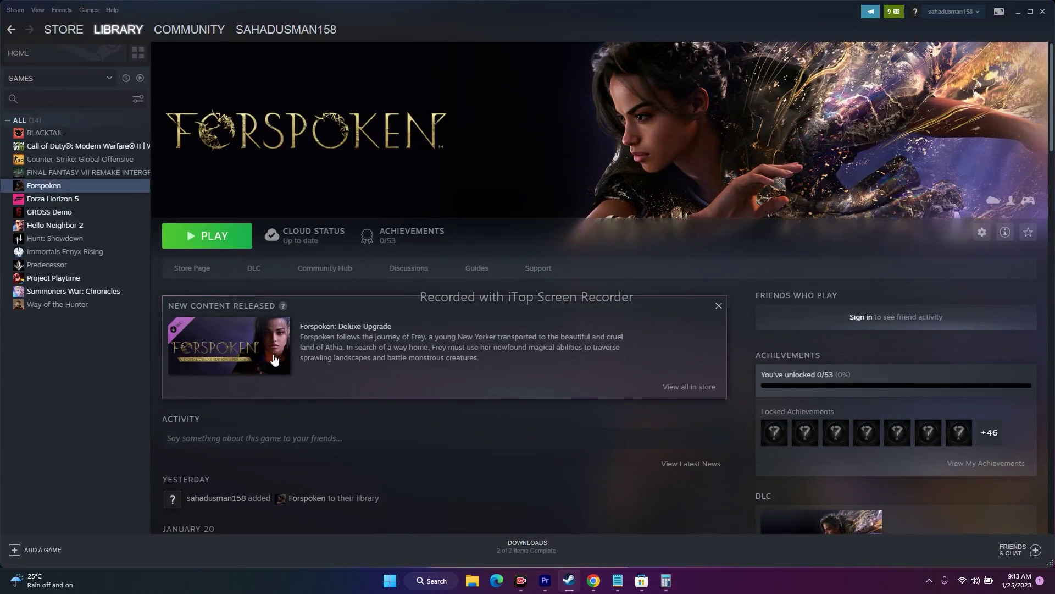